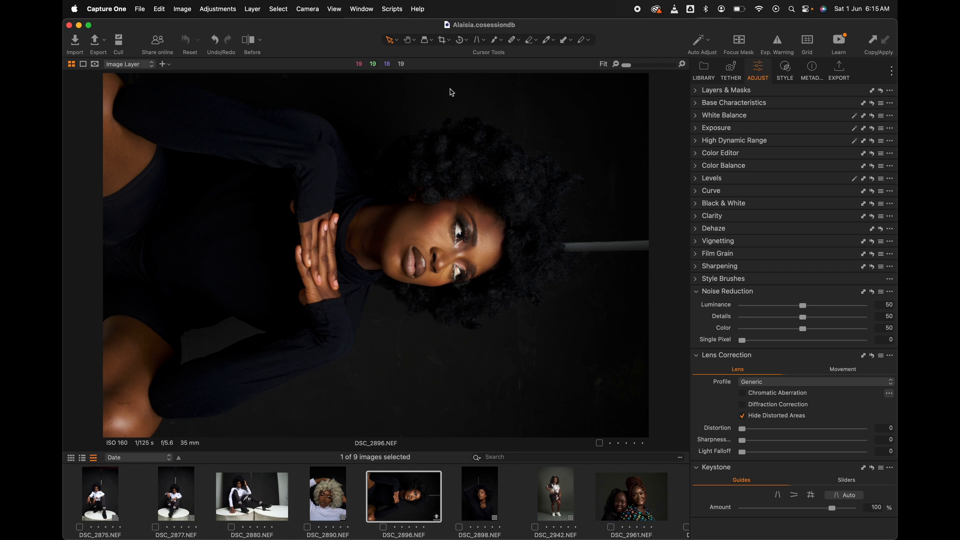
Step: Rotate the sideways portrait DSC_2896.NEF left into upright orientation
left_click(468, 42)
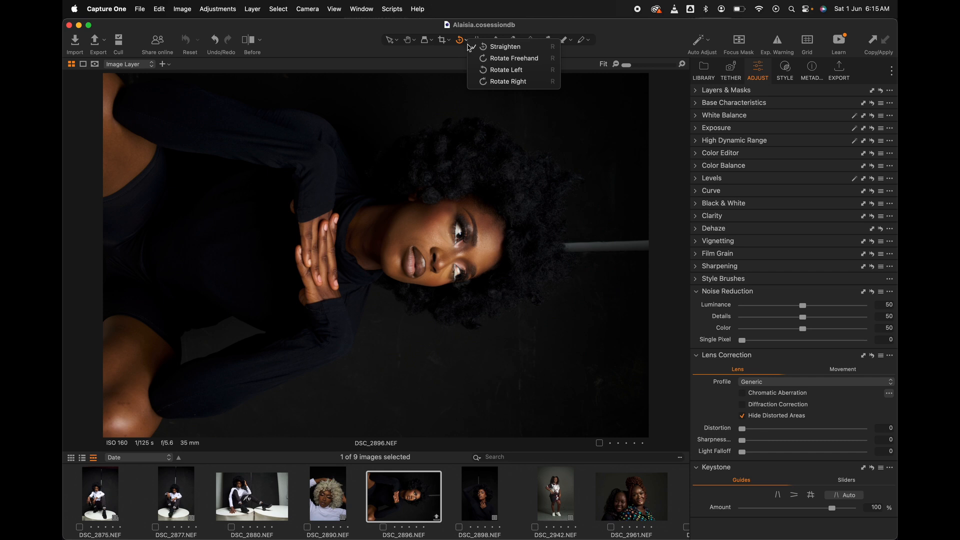
left_click(496, 72)
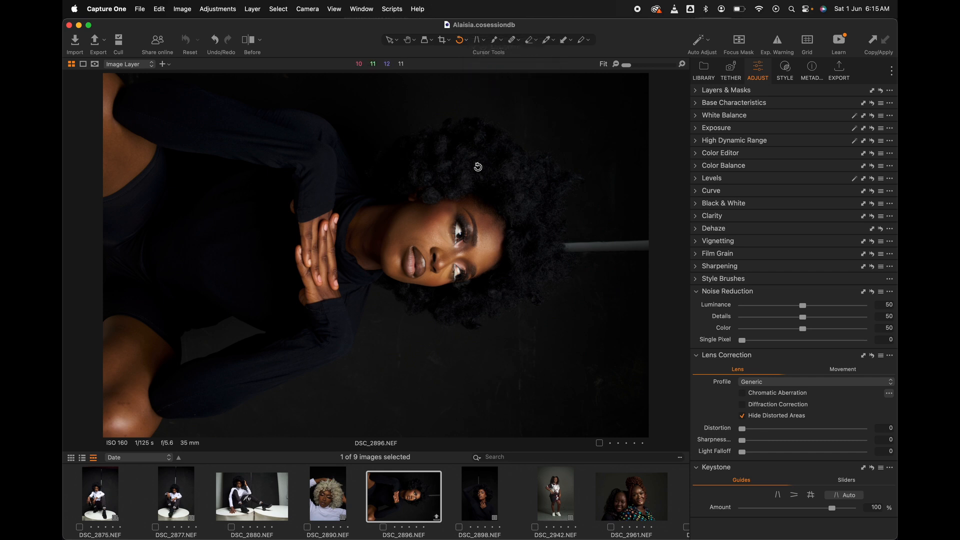
left_click(478, 167)
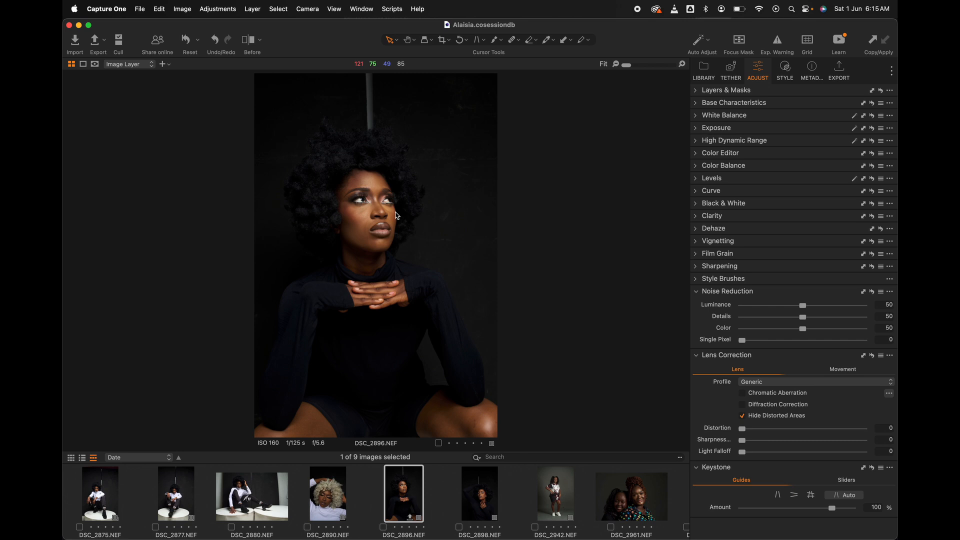
Step: Set the photo's ICC profile to ProStandard in the Base Characteristics
scroll(407, 203, "up", 3)
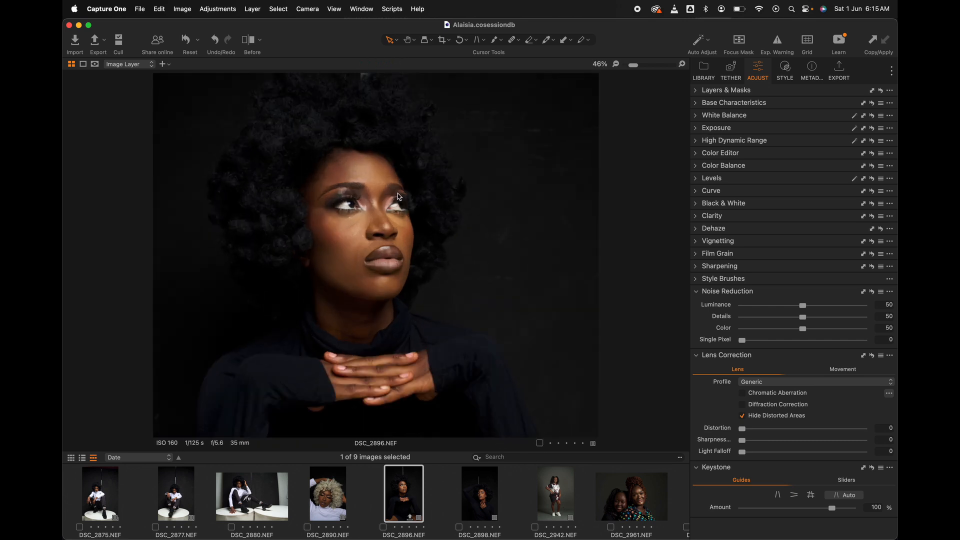
left_click(744, 103)
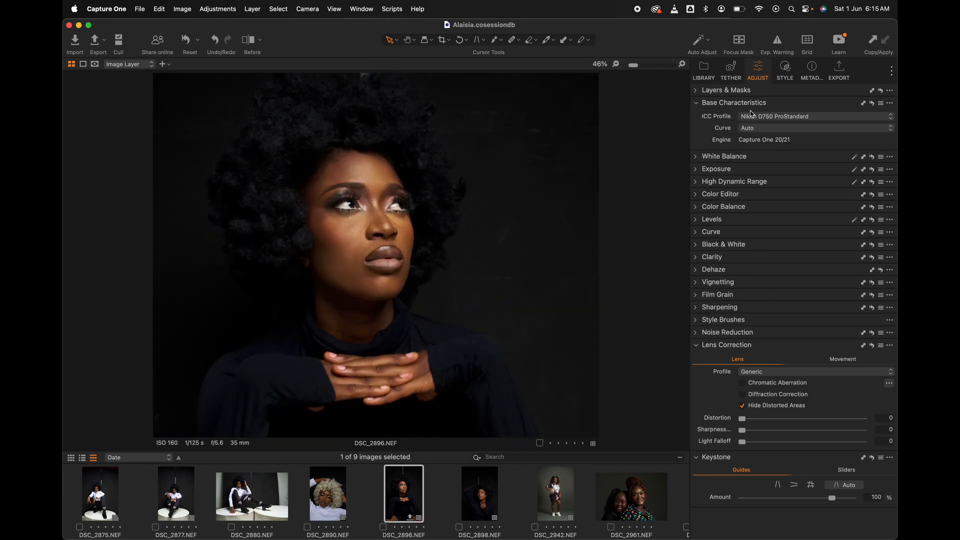
left_click(764, 118)
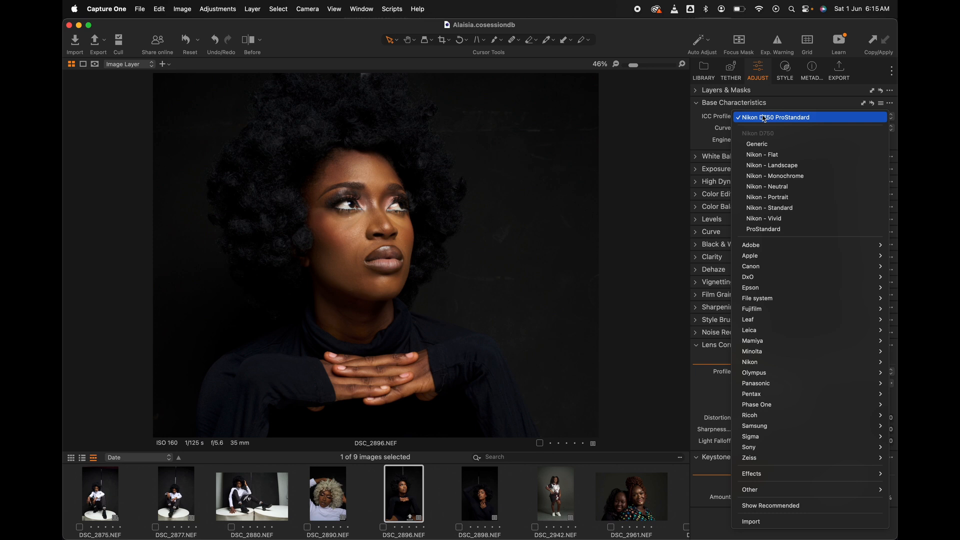
left_click(764, 119)
left_click(764, 119)
left_click(763, 230)
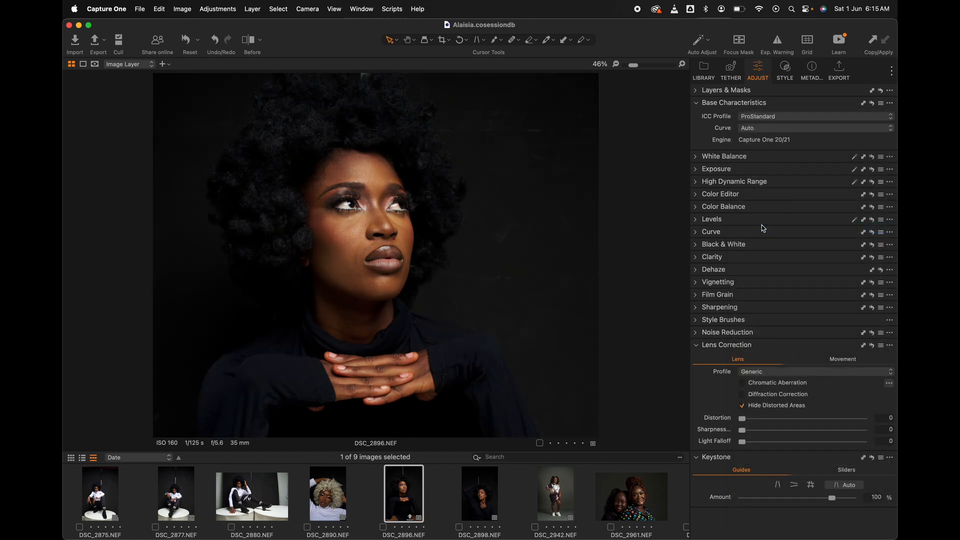
left_click(699, 106)
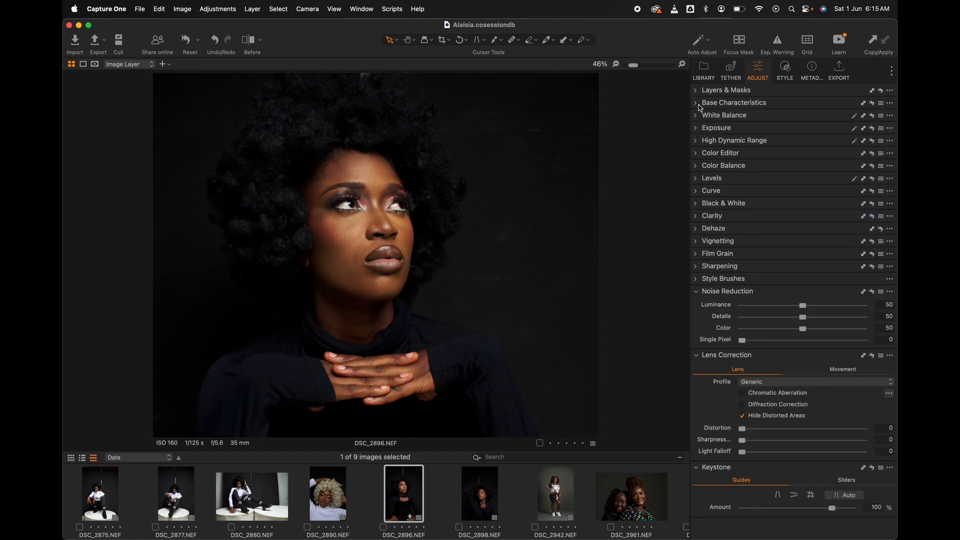
Step: Set the white balance temperature to 5400 Kelvin
left_click(719, 129)
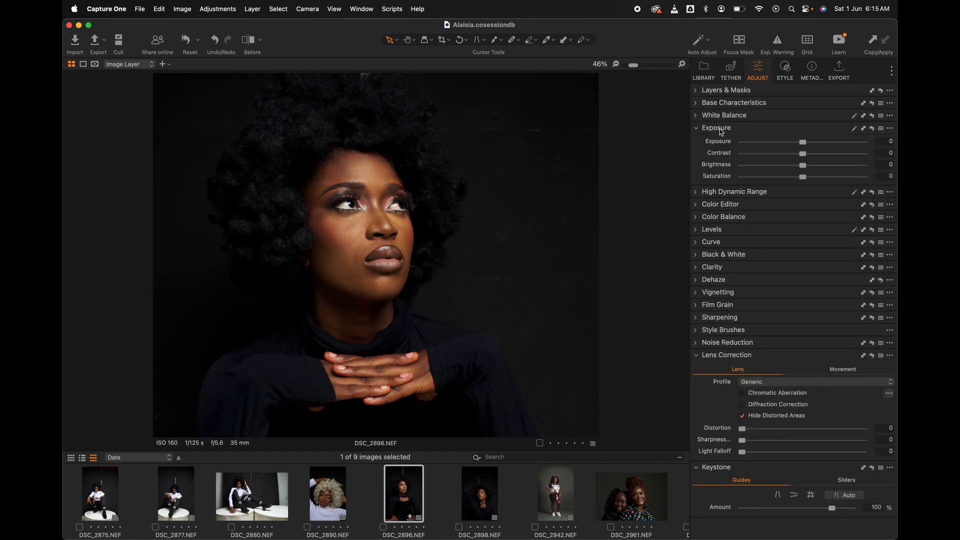
left_click(762, 117)
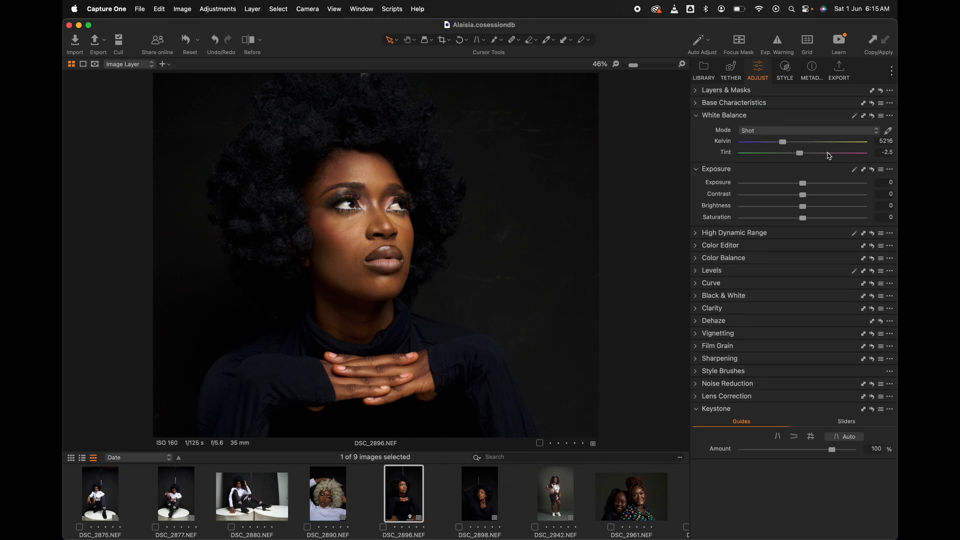
left_click(878, 143)
type("5400")
key("Return")
Step: Inspect the skin colour up close and set the white balance tint to -0.3
double_click(415, 284)
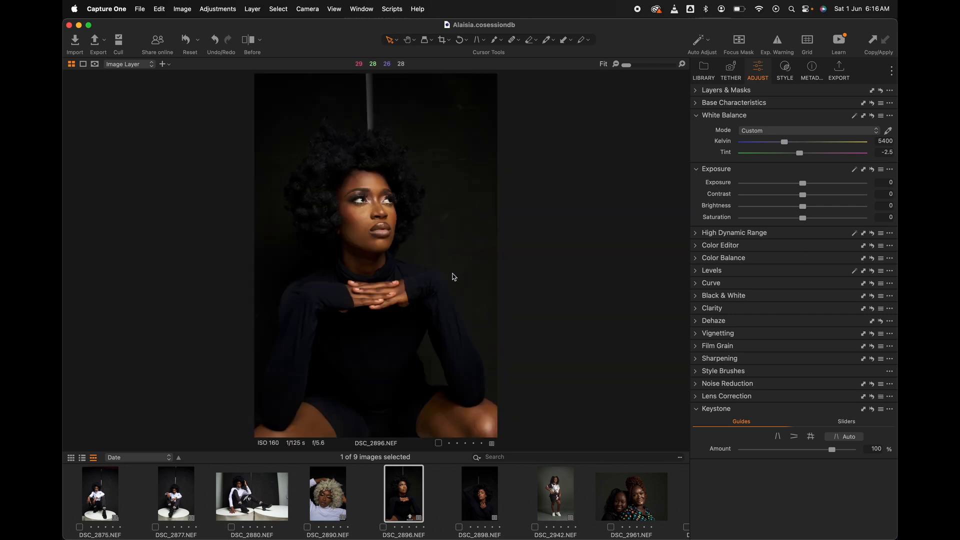
double_click(379, 213)
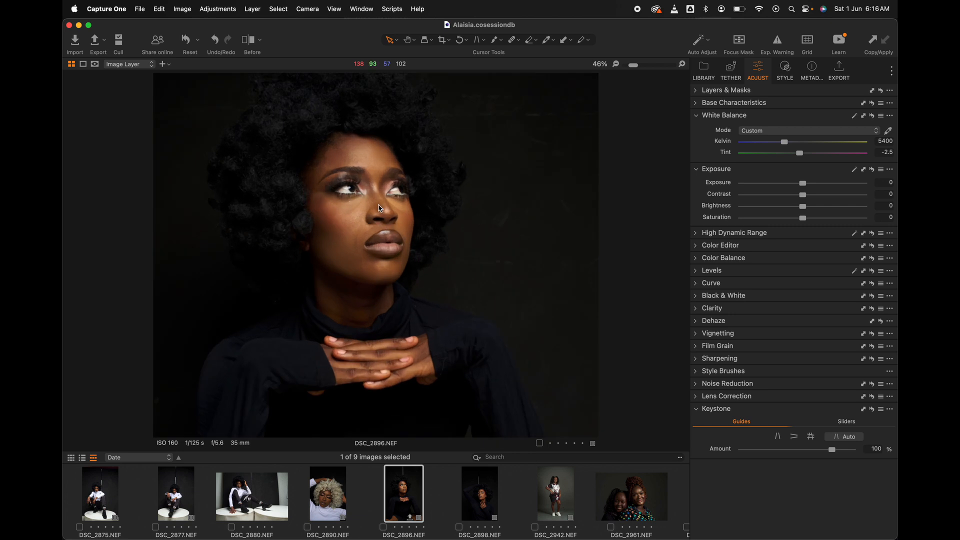
double_click(379, 205)
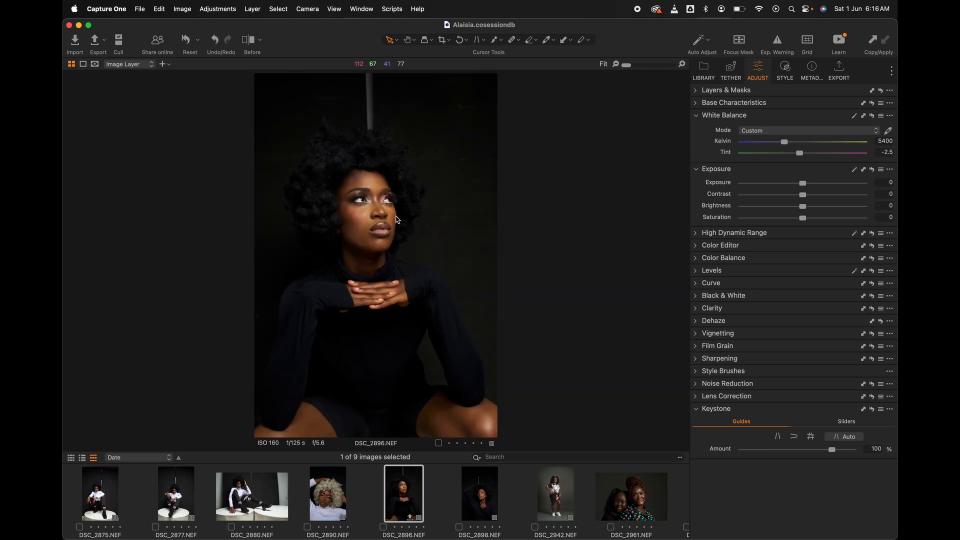
double_click(397, 220)
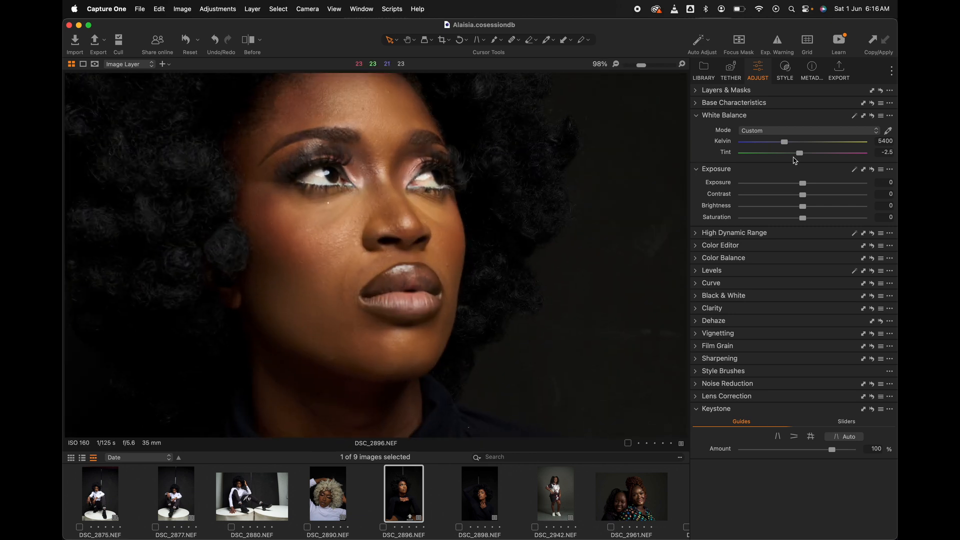
left_click_drag(801, 158, 803, 158)
double_click(448, 217)
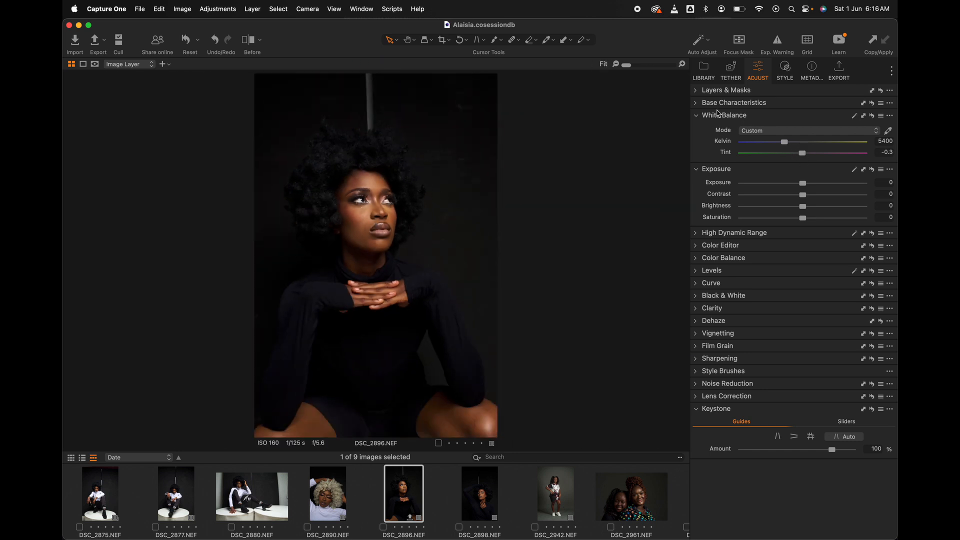
Step: Create a new adjustment layer and mask the face and neck skin with the Magic Brush
left_click(720, 91)
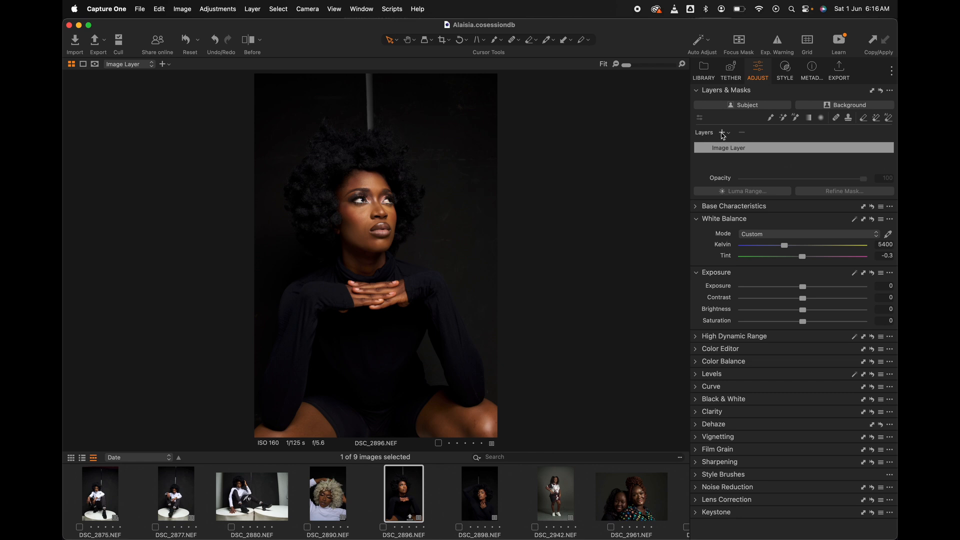
left_click(723, 134)
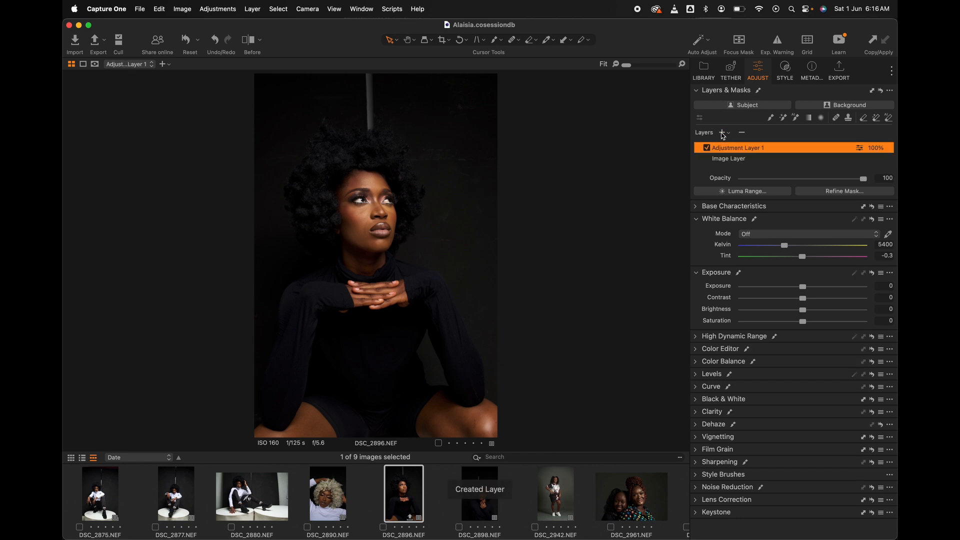
left_click(784, 119)
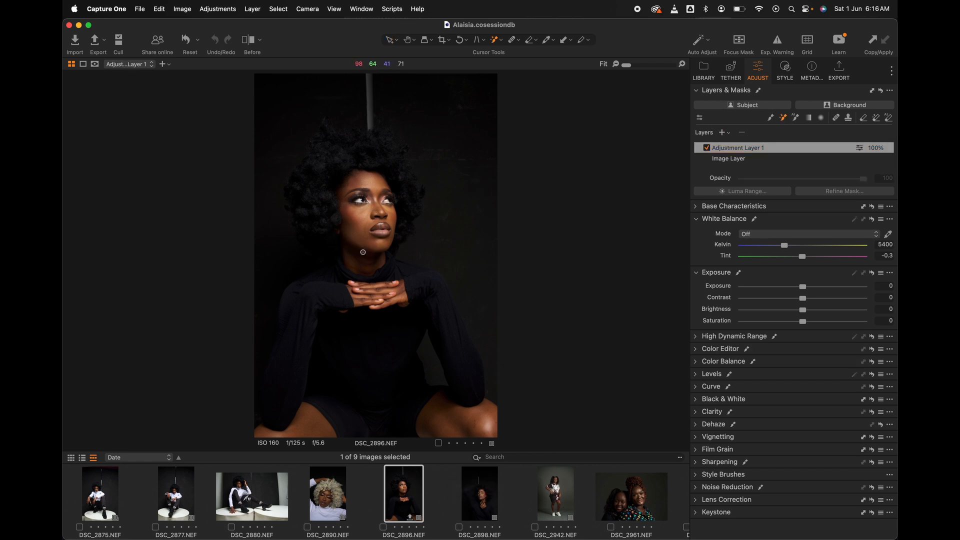
mouse_move(363, 252)
left_mouse_down()
mouse_move(364, 216)
mouse_move(357, 230)
mouse_move(371, 212)
mouse_move(349, 216)
mouse_move(347, 241)
mouse_move(397, 209)
mouse_move(384, 225)
mouse_move(372, 199)
left_mouse_up()
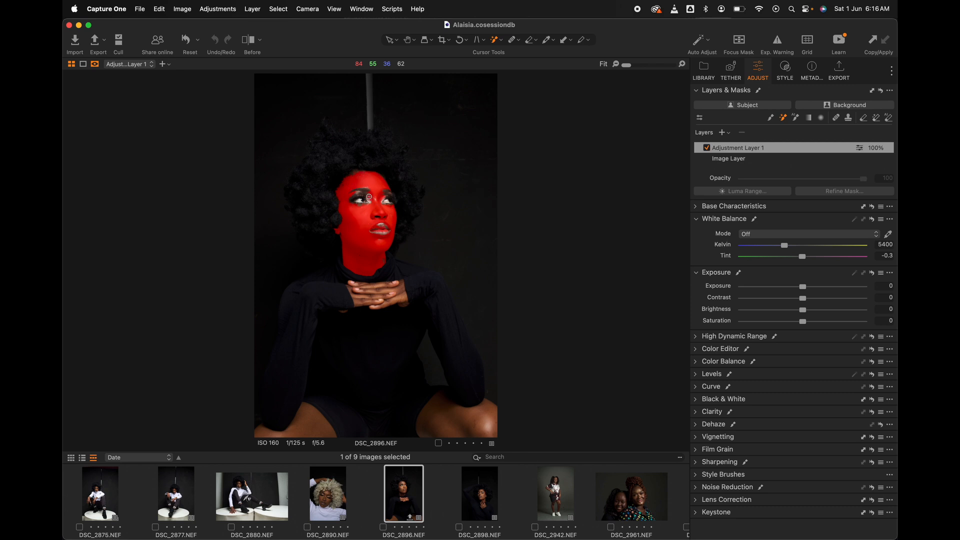
Step: Extend the skin mask with the Magic Brush over the hands, both legs and remaining patches on the neck and forehead
mouse_move(377, 295)
left_mouse_down()
mouse_move(354, 294)
mouse_move(407, 294)
mouse_move(397, 283)
mouse_move(393, 290)
left_mouse_up()
mouse_move(446, 393)
left_mouse_down()
mouse_move(444, 410)
mouse_move(463, 424)
mouse_move(488, 423)
left_mouse_up()
mouse_move(488, 423)
left_mouse_down()
mouse_move(468, 435)
mouse_move(428, 429)
mouse_move(427, 437)
mouse_move(442, 399)
left_mouse_up()
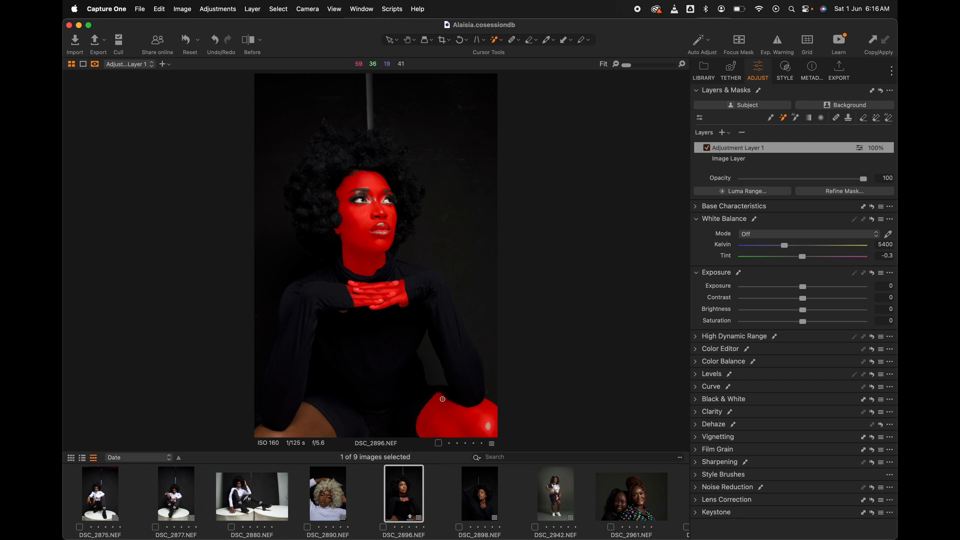
mouse_move(307, 428)
left_mouse_down()
mouse_move(258, 431)
mouse_move(317, 433)
left_mouse_up()
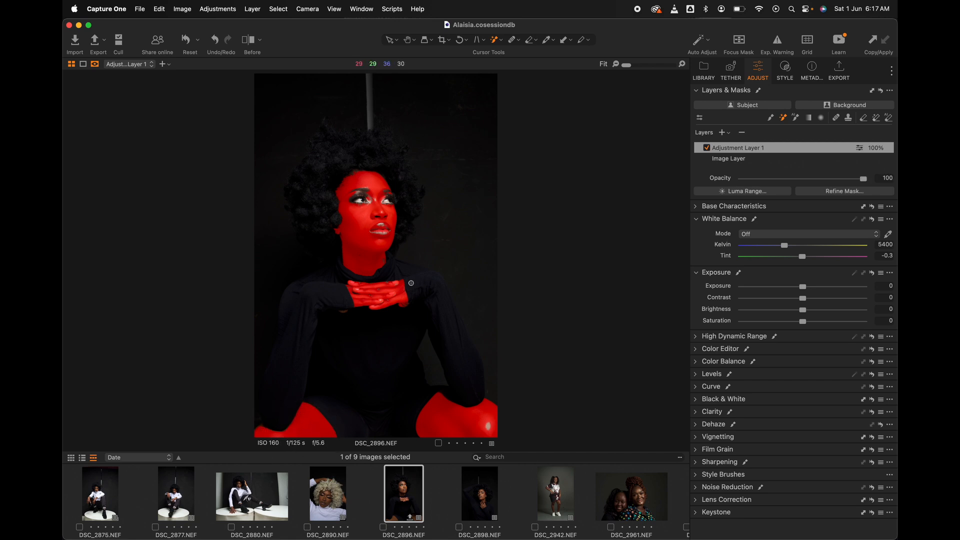
left_click_drag(387, 268, 383, 258)
left_click_drag(353, 178, 356, 173)
Step: Hide the mask overlay and sample the cheek's skin colour for the Color Editor's Skin Tone adjustment
left_click(784, 350)
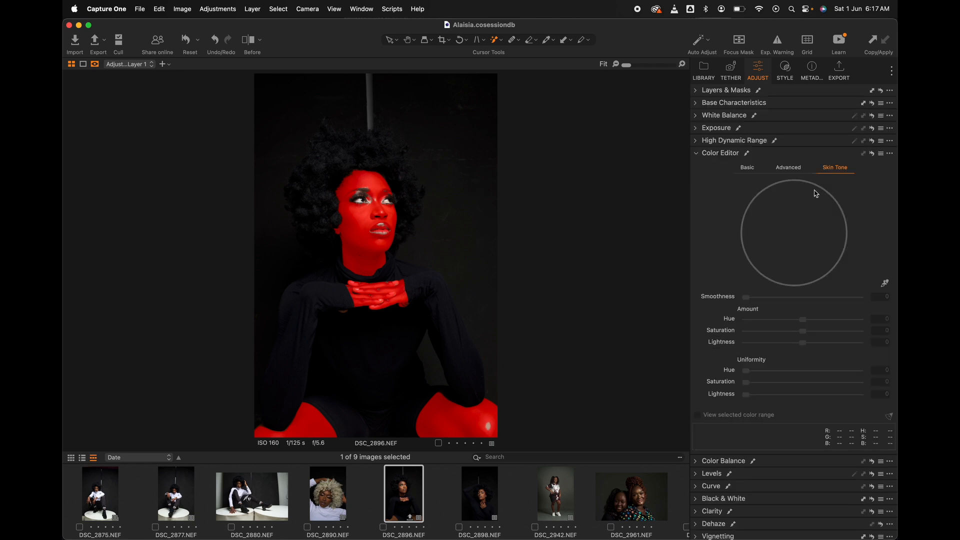
key("m")
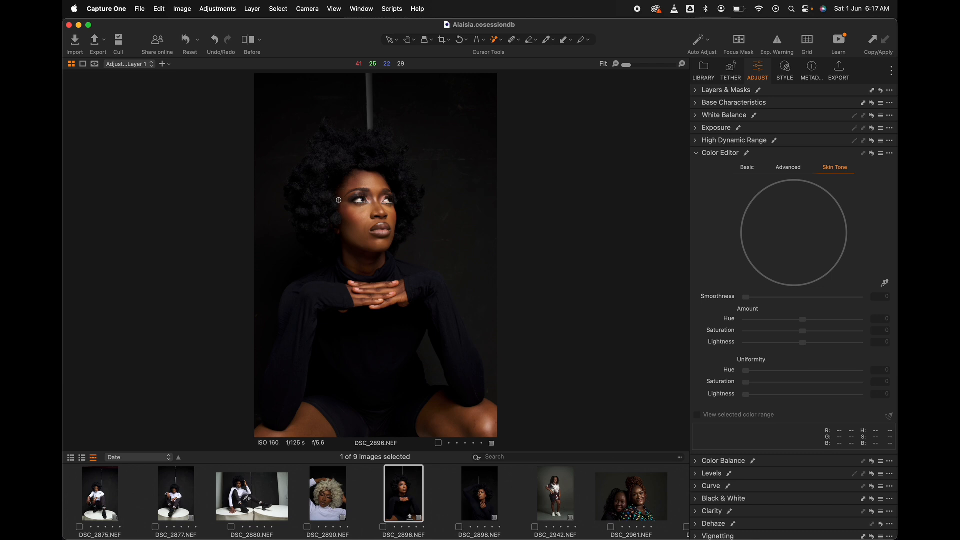
scroll(376, 204, "up", 5)
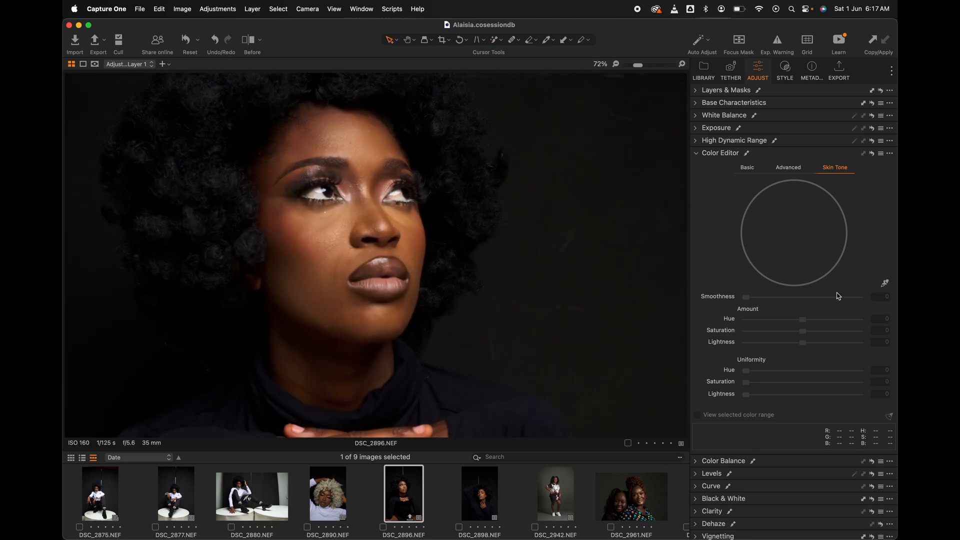
left_click(886, 288)
left_click(331, 291)
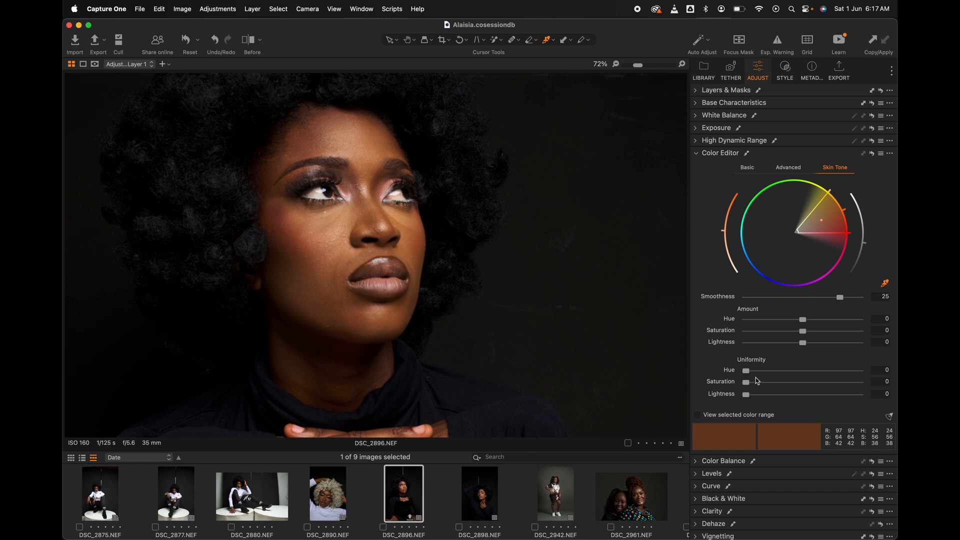
Step: Raise the skin tone uniformity to about 60 for hue and about 57 for saturation
left_click(814, 371)
left_click(812, 382)
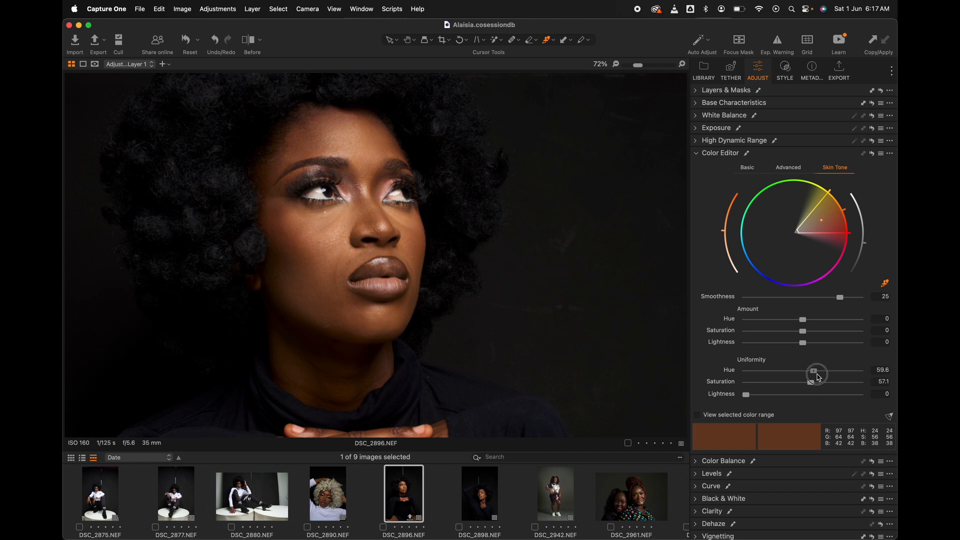
left_click_drag(816, 372, 820, 378)
Step: Turn the skin adjustment layer off and on repeatedly to compare the skin before and after
left_click(724, 91)
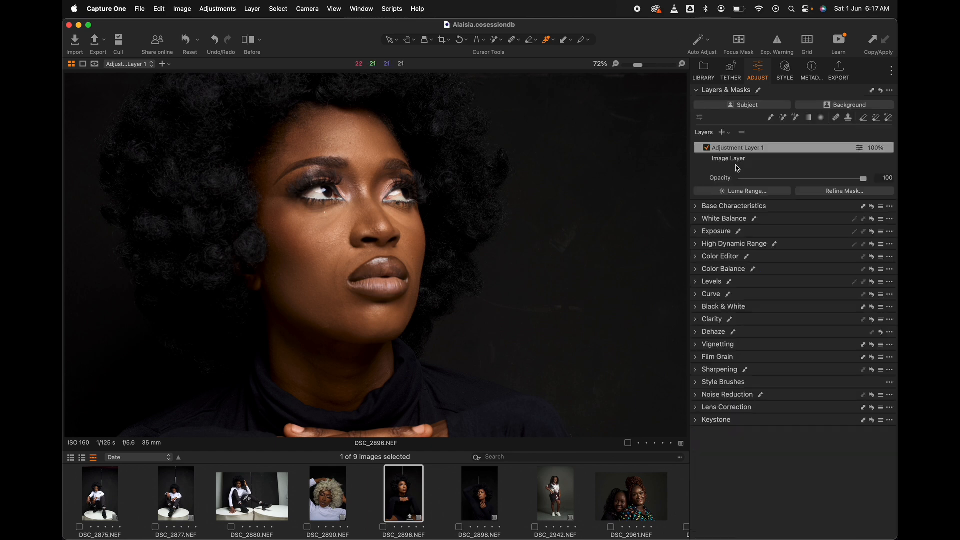
left_click(706, 149)
left_click(710, 149)
left_click(710, 148)
left_click(712, 148)
left_click(708, 149)
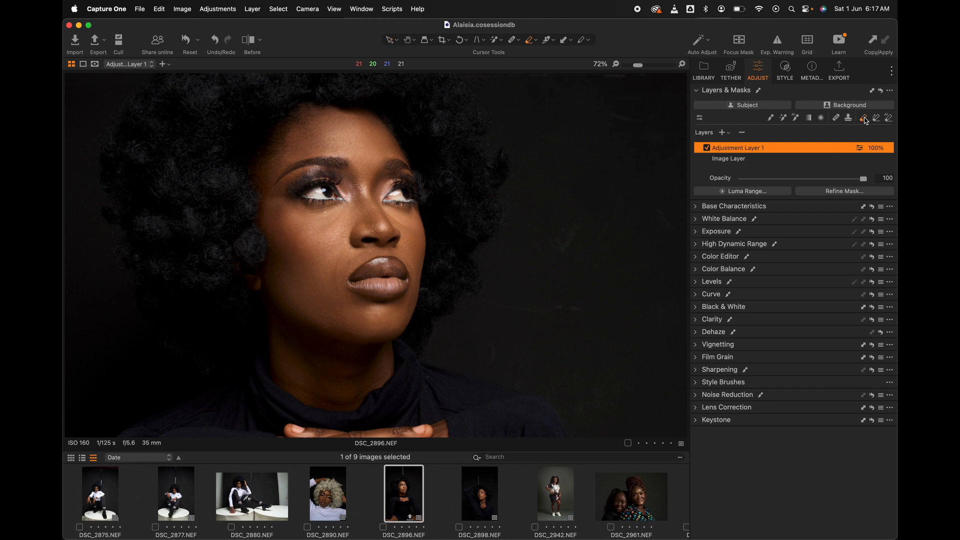
Step: Display the mask and erase it from the lips and from the makeup around both eyes
key("p")
left_click(863, 119)
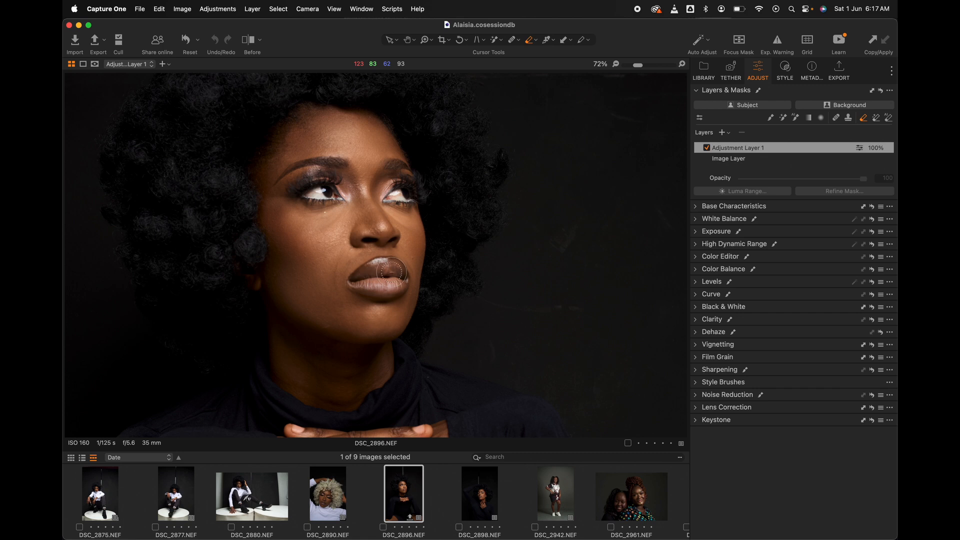
key("m")
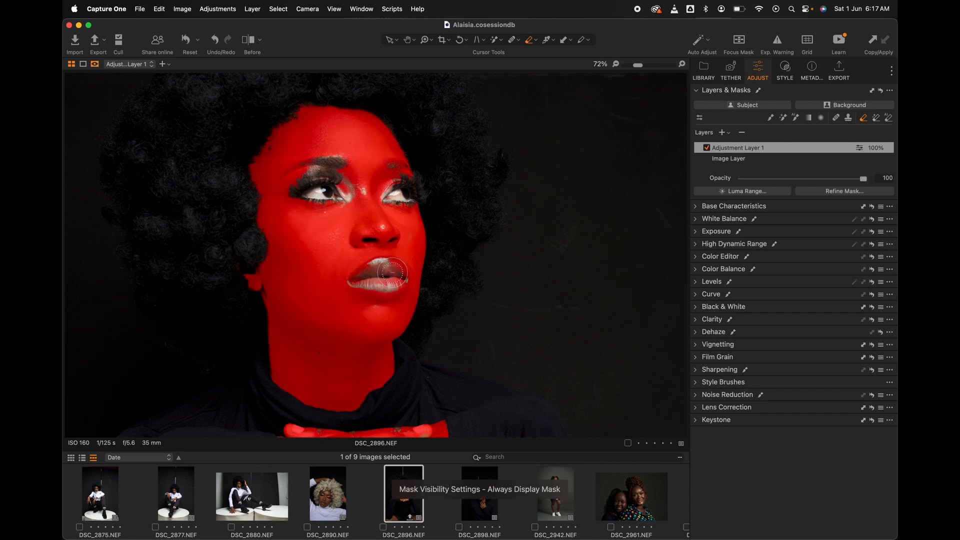
mouse_move(399, 271)
left_mouse_down()
mouse_move(384, 287)
mouse_move(355, 279)
mouse_move(386, 284)
left_mouse_up()
mouse_move(399, 182)
left_mouse_down()
mouse_move(394, 198)
mouse_move(408, 166)
mouse_move(398, 164)
mouse_move(391, 175)
mouse_move(406, 177)
mouse_move(378, 200)
mouse_move(410, 190)
mouse_move(386, 181)
left_mouse_up()
mouse_move(350, 183)
left_mouse_down()
mouse_move(333, 194)
mouse_move(344, 183)
mouse_move(340, 168)
mouse_move(345, 194)
mouse_move(287, 181)
mouse_move(308, 172)
mouse_move(287, 184)
mouse_move(312, 171)
mouse_move(282, 187)
mouse_move(314, 194)
mouse_move(326, 191)
mouse_move(316, 179)
mouse_move(331, 181)
mouse_move(349, 216)
left_mouse_up()
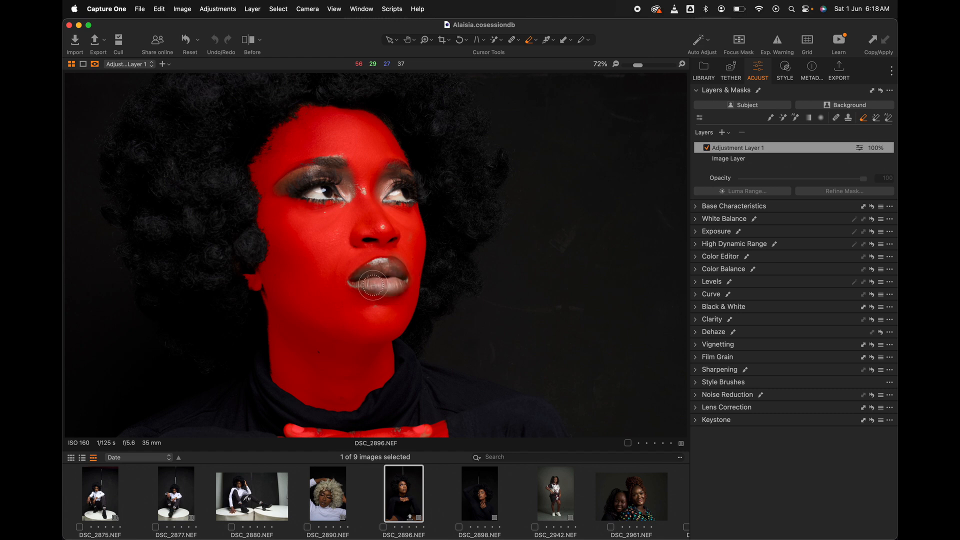
left_click_drag(396, 273, 367, 278)
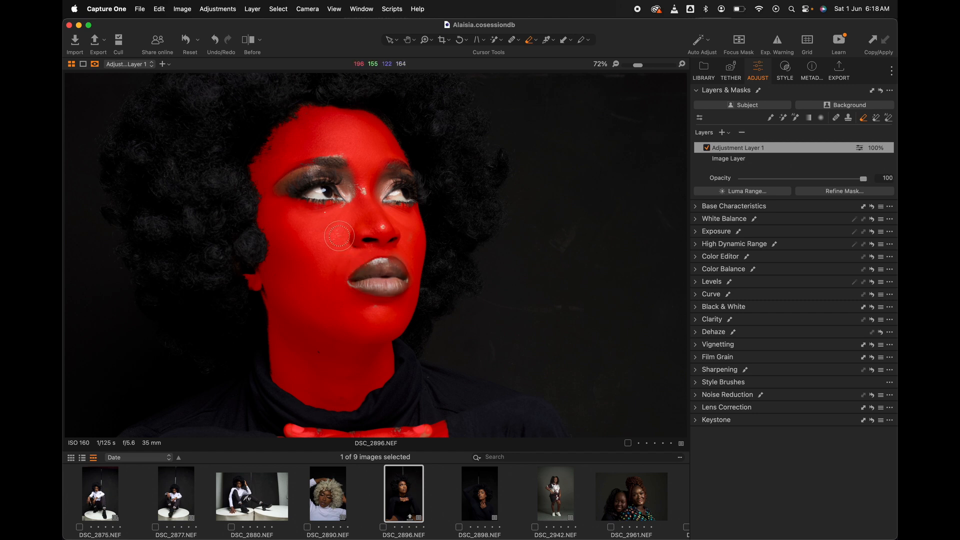
Step: Softly erase the mask over the blushed cheek using a size 241 eraser at flow 9, and hide the mask overlay
key("]")
key("]")
key("]")
key("]")
key("]")
right_click(278, 238)
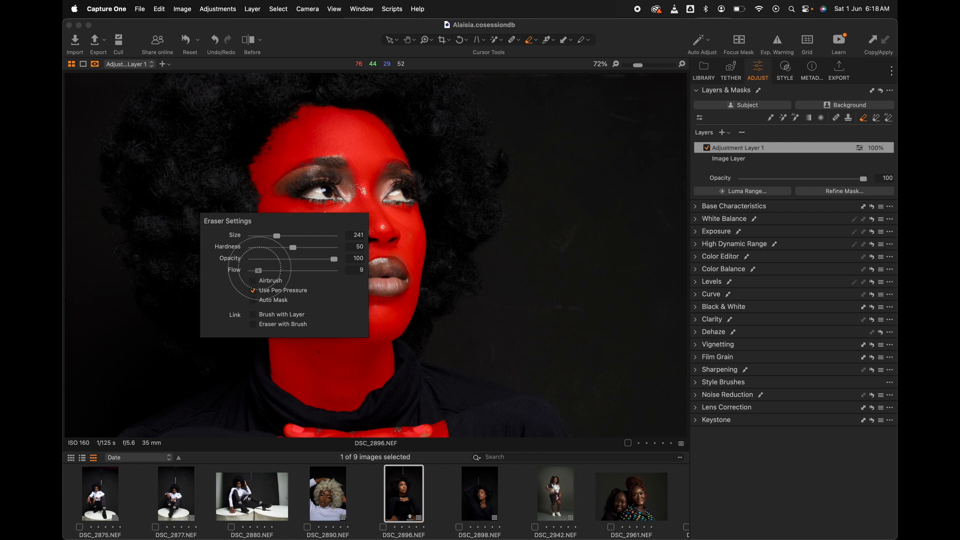
mouse_move(274, 220)
left_mouse_down()
mouse_move(318, 254)
mouse_move(259, 202)
mouse_move(295, 250)
mouse_move(321, 247)
left_mouse_up()
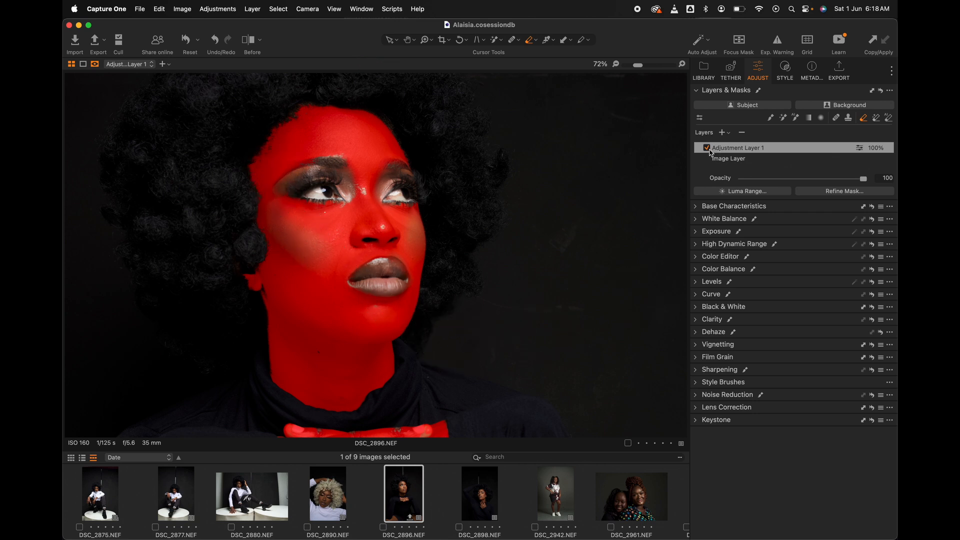
key("m")
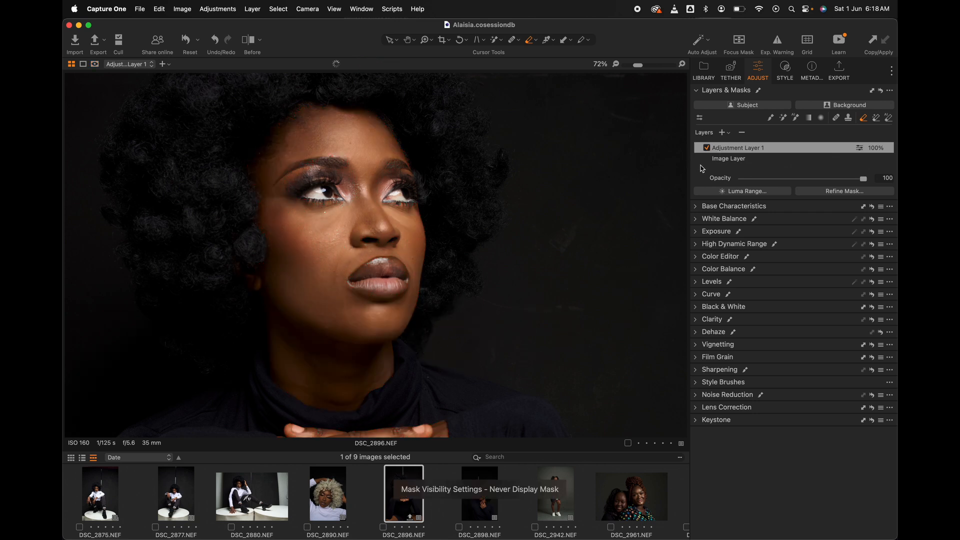
Step: Compare the portrait with the adjustment layer off and on, inspecting the face at 100% and the whole image
left_click(710, 152)
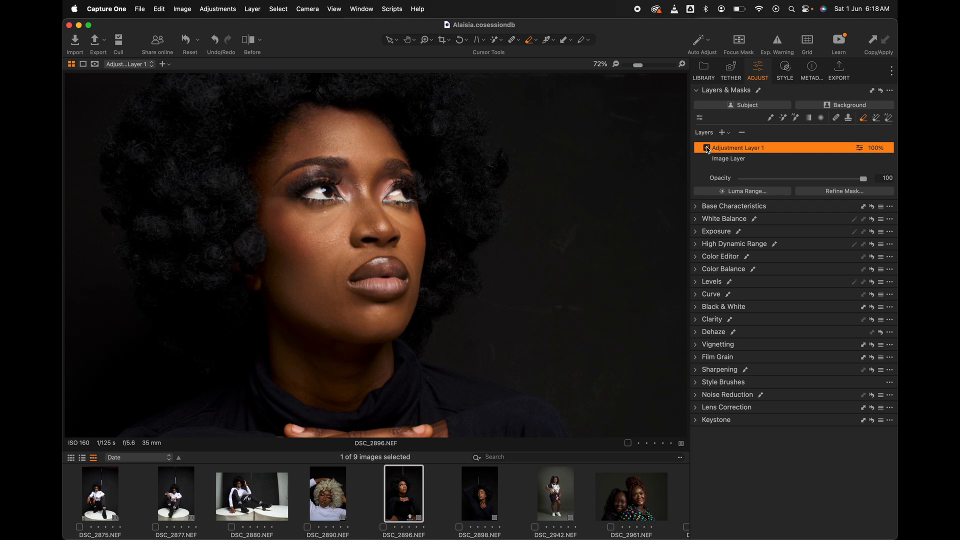
key("super+equal")
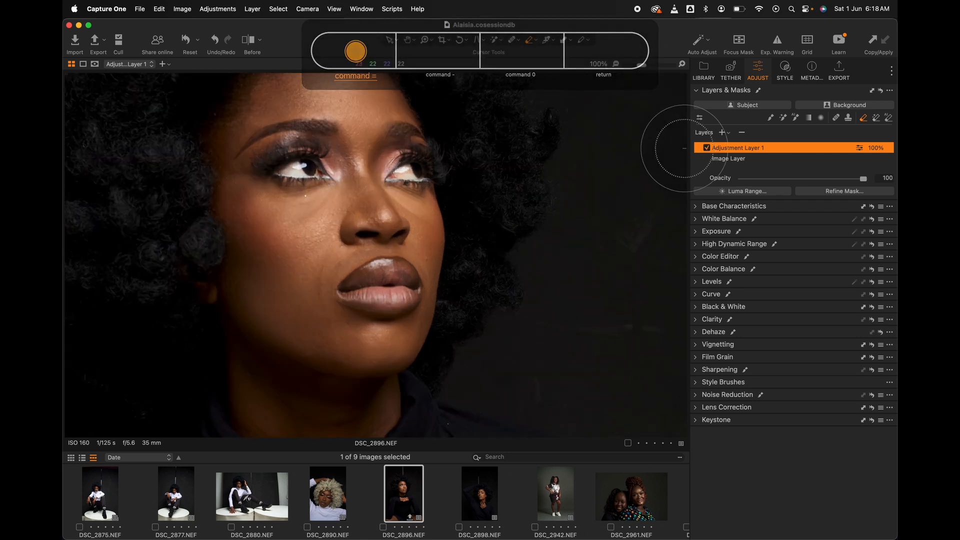
key("super+minus")
key("super+0")
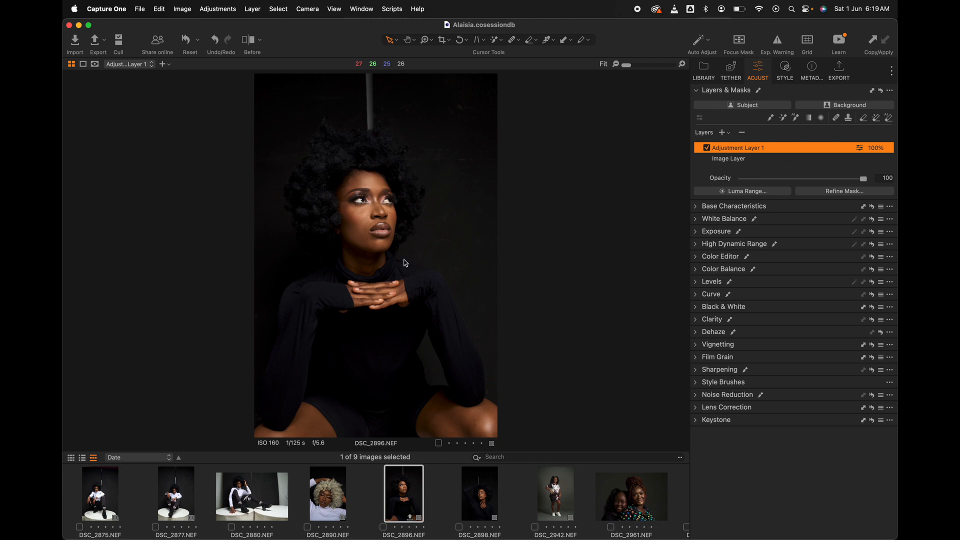
Step: Raise the adjustment layer's exposure to 0.15
left_click(770, 220)
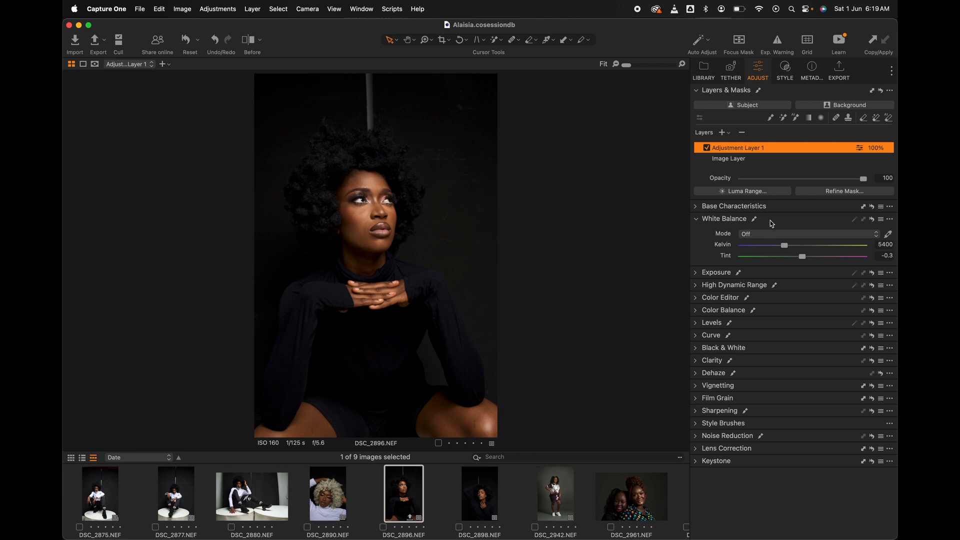
left_click(755, 275)
left_click_drag(801, 287, 809, 291)
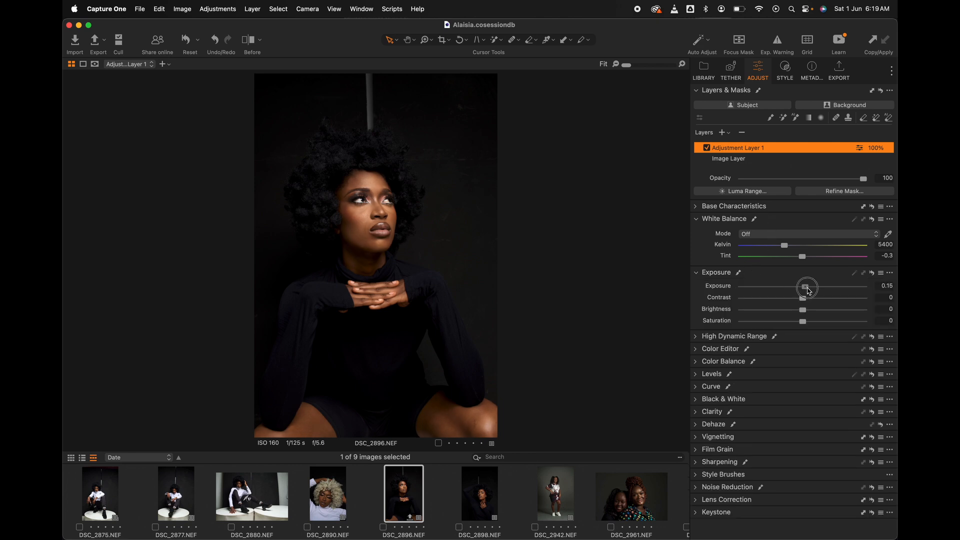
Step: Send the portrait to Photoshop for editing as an uncompressed 16-bit TIFF with the sRGB profile at 300 px/in
right_click(361, 265)
mouse_move(459, 258)
left_click(500, 254)
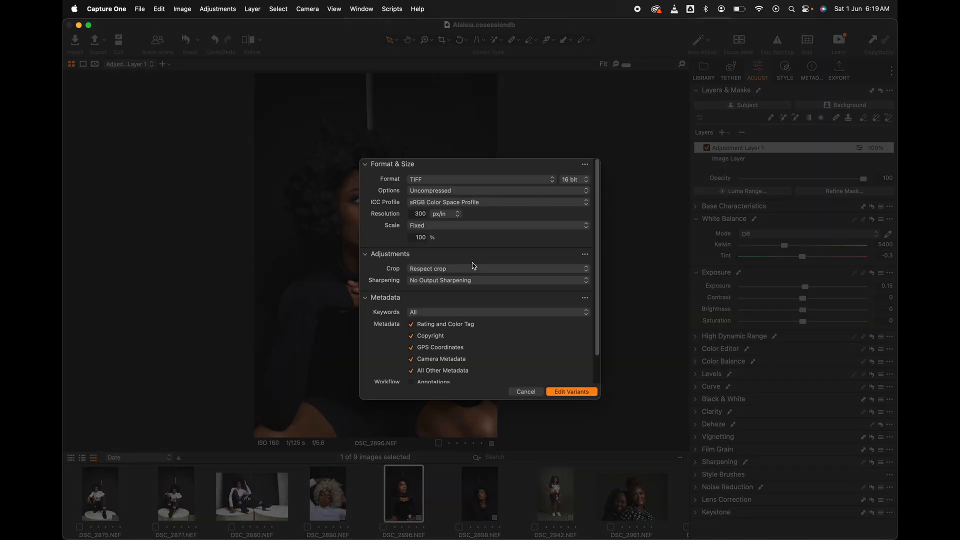
left_click(576, 390)
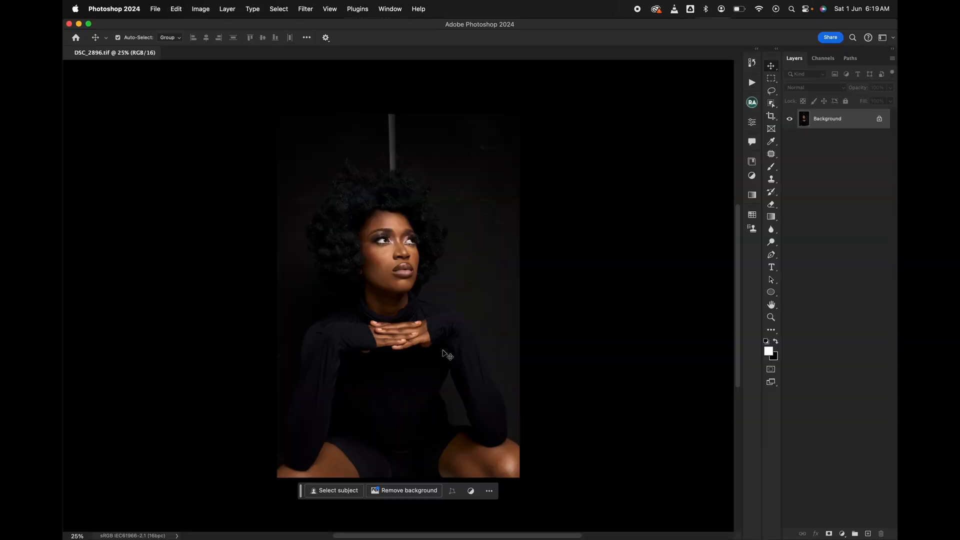
Step: Reframe the portrait to a 4:5 ratio with Generative Expand filling the widened sides, and merge the generated layer into the background
key("c")
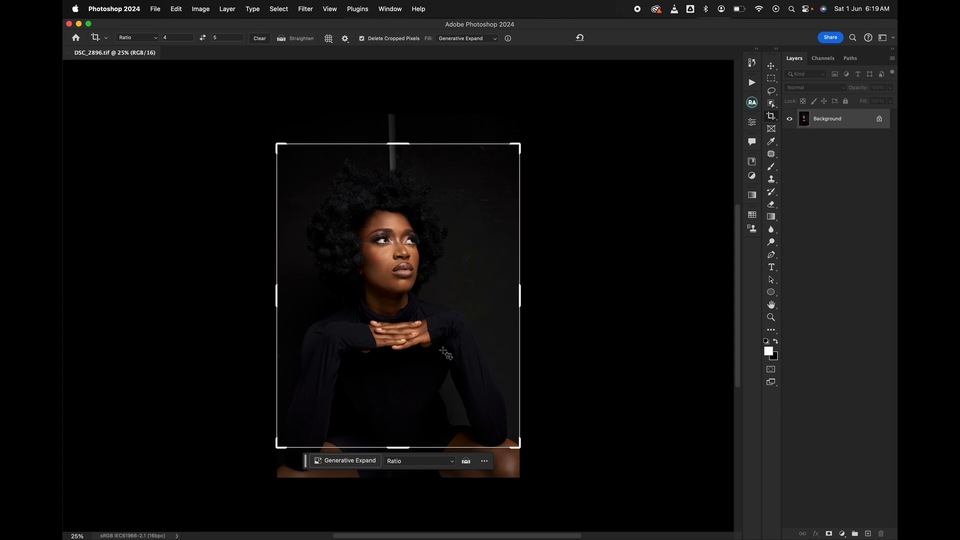
left_click_drag(278, 448, 264, 463)
left_click_drag(380, 451, 435, 385)
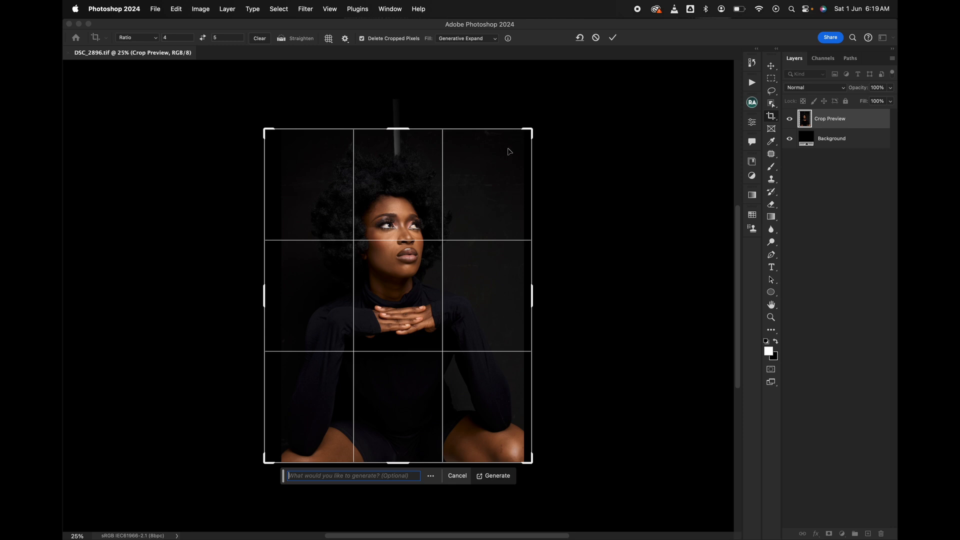
left_click_drag(529, 130, 531, 121)
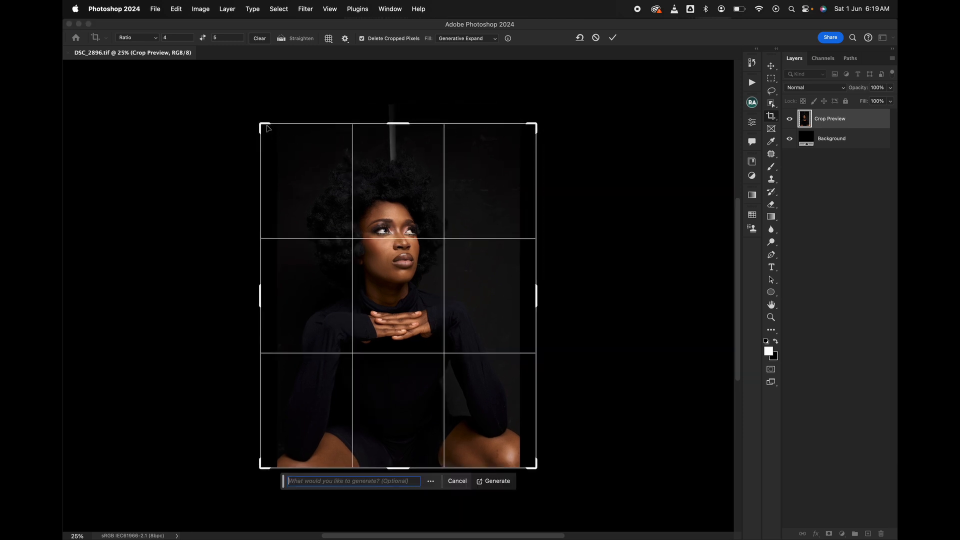
left_click_drag(266, 129, 259, 118)
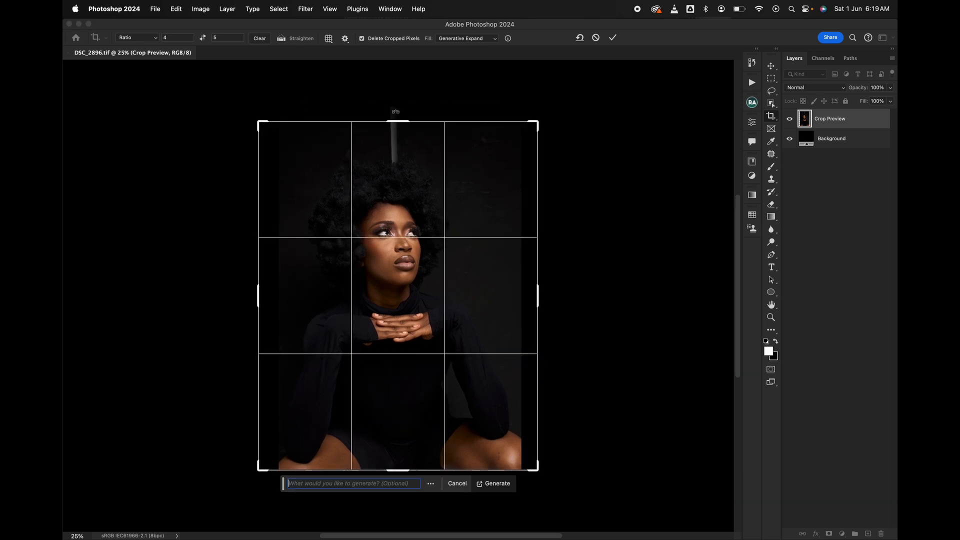
left_click(612, 40)
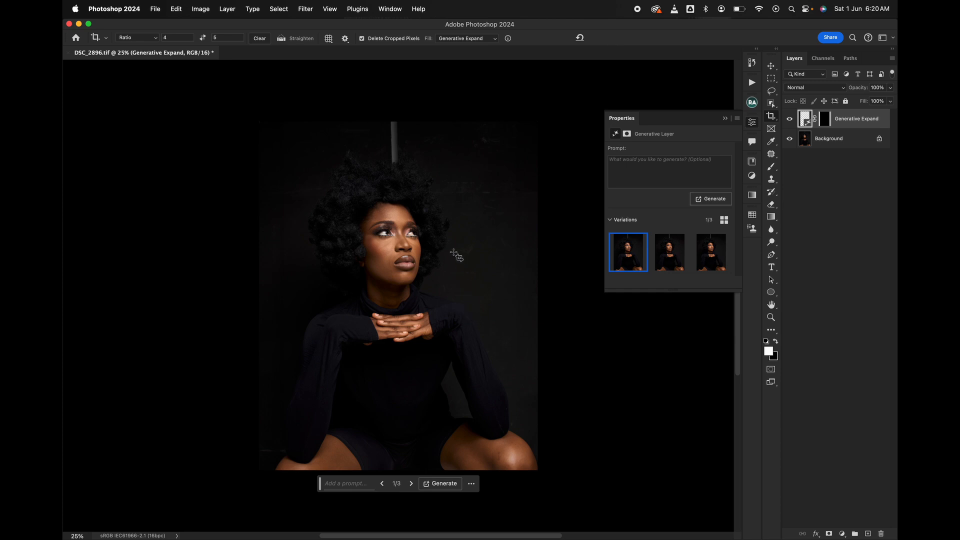
key("v")
key("super+e")
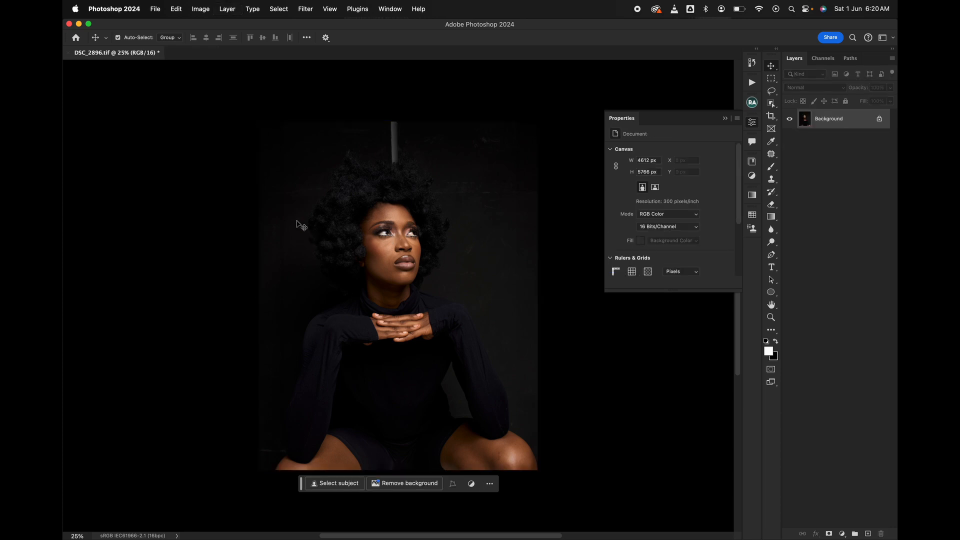
Step: Patch the uneven areas and marks of the backdrop along the image's left side, from the upper edge down to the knee
key("j")
mouse_move(278, 133)
left_mouse_down()
mouse_move(301, 192)
mouse_move(278, 224)
mouse_move(294, 287)
mouse_move(276, 306)
mouse_move(288, 352)
mouse_move(294, 327)
left_mouse_up()
key("super+d")
key("super+d")
key("super+d")
mouse_move(289, 325)
left_mouse_down()
mouse_move(278, 348)
mouse_move(281, 395)
left_mouse_up()
key("super+d")
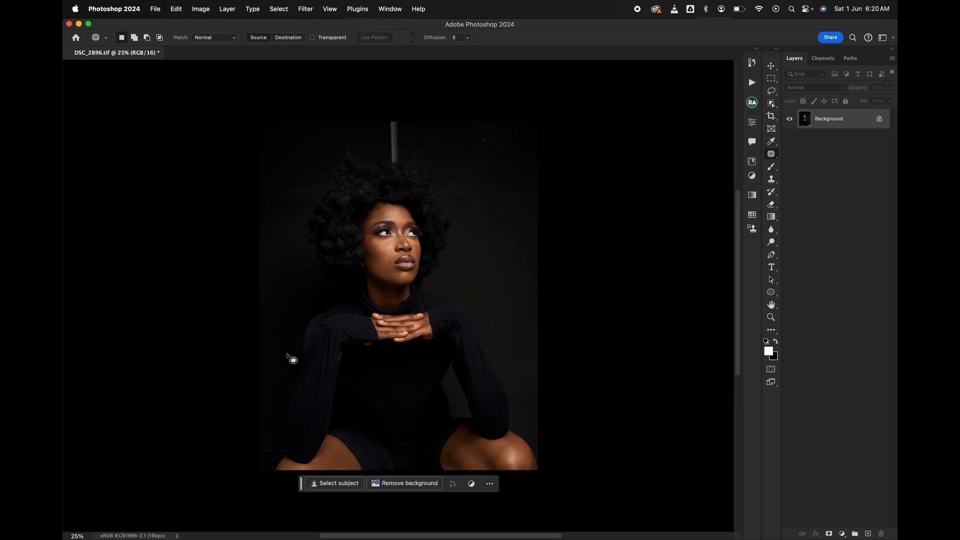
mouse_move(273, 429)
left_mouse_down()
mouse_move(259, 452)
mouse_move(282, 453)
mouse_move(275, 432)
left_mouse_up()
left_click_drag(273, 443, 273, 419)
key("super+d")
Step: Patch the marks on the backdrop in the upper right of the photo, beside the hair, with cleaner backdrop areas
mouse_move(503, 142)
left_mouse_down()
mouse_move(488, 131)
mouse_move(506, 145)
left_mouse_up()
mouse_move(453, 187)
left_mouse_down()
mouse_move(444, 199)
mouse_move(509, 184)
left_mouse_up()
left_click_drag(489, 189, 488, 166)
key("super+d")
mouse_move(474, 211)
left_mouse_down()
mouse_move(463, 254)
mouse_move(503, 230)
left_mouse_up()
left_click_drag(485, 235, 487, 208)
key("super+d")
Step: Smooth the remaining uneven backdrop on the photo's right side with larger patches, from the upper corner down towards the shoulder
mouse_move(496, 173)
left_mouse_down()
mouse_move(484, 242)
mouse_move(526, 208)
mouse_move(396, 170)
mouse_move(298, 173)
left_mouse_up()
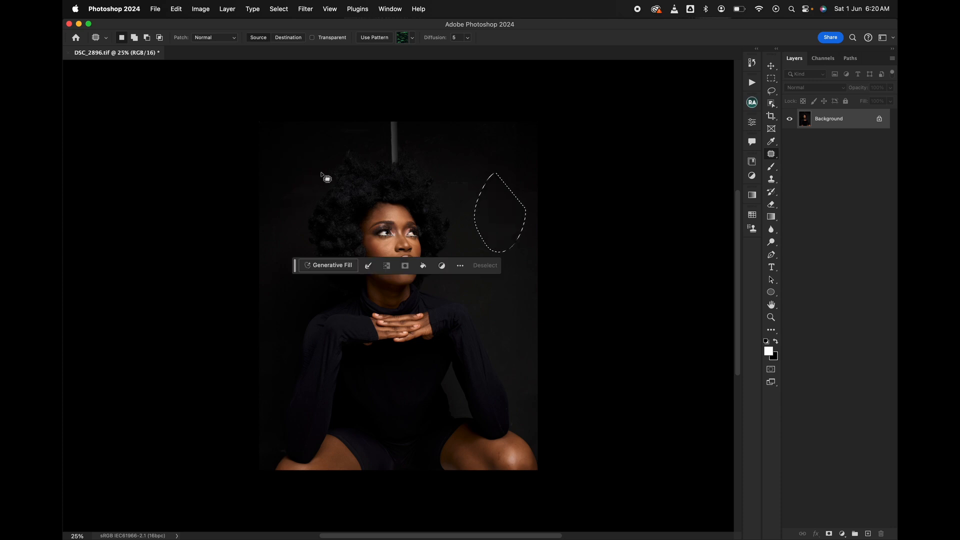
key("super+d")
mouse_move(528, 133)
left_mouse_down()
mouse_move(503, 189)
mouse_move(523, 175)
left_mouse_up()
left_click_drag(515, 169, 480, 175)
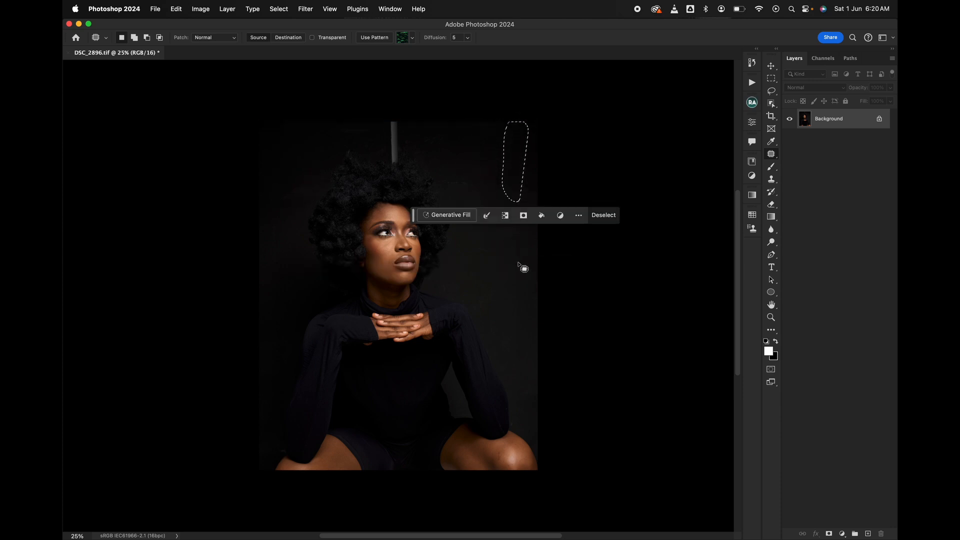
mouse_move(524, 257)
left_mouse_down()
mouse_move(509, 283)
mouse_move(520, 280)
left_mouse_up()
mouse_move(506, 273)
left_mouse_down()
mouse_move(493, 259)
mouse_move(465, 280)
mouse_move(500, 255)
left_mouse_up()
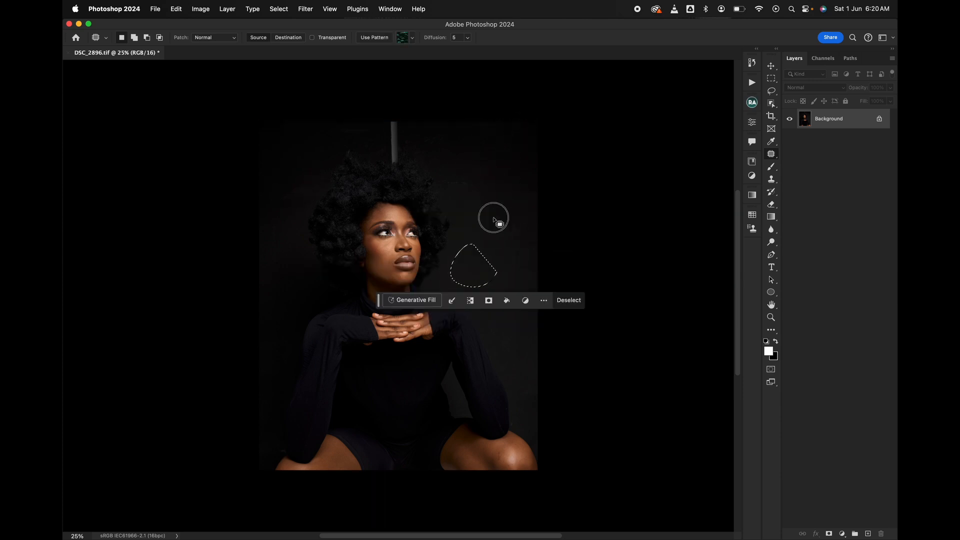
mouse_move(480, 185)
left_mouse_down()
mouse_move(441, 176)
mouse_move(484, 152)
left_mouse_up()
key("super+d")
Step: Outline the grey pole above the hair, fill it to match the dark backdrop, and clear the selection
mouse_move(405, 121)
left_mouse_down()
mouse_move(385, 137)
mouse_move(396, 167)
left_mouse_up()
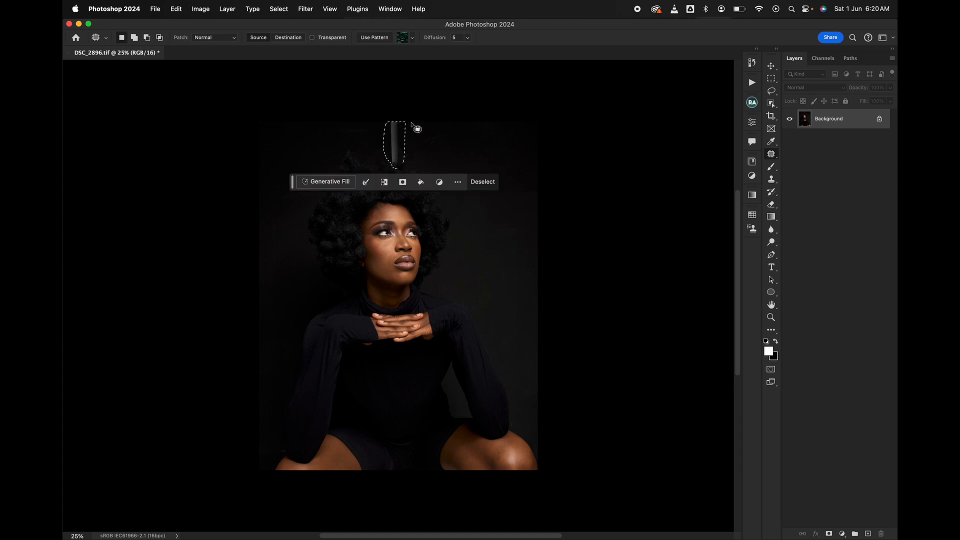
key("shift+BackSpace")
key("Return")
left_click(436, 142)
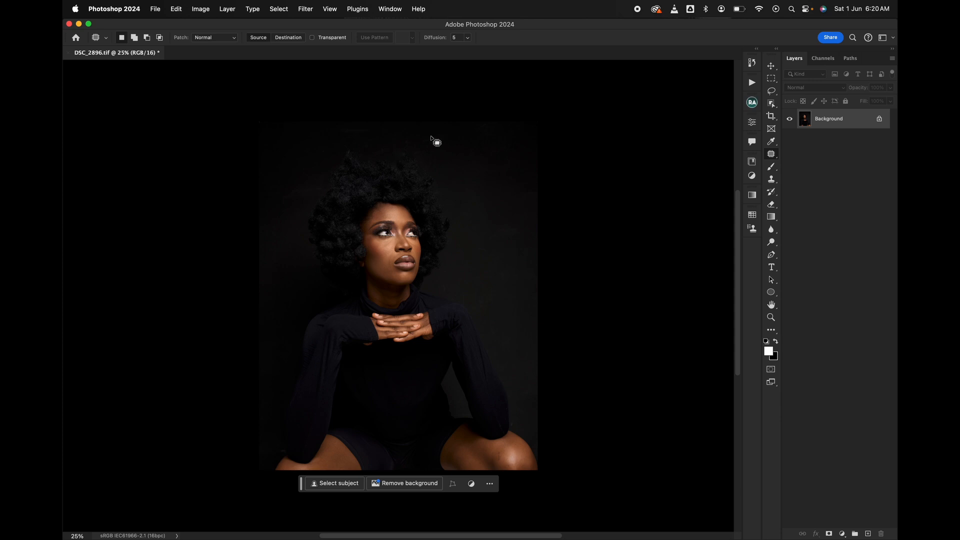
mouse_move(528, 222)
left_mouse_down()
mouse_move(507, 265)
mouse_move(516, 350)
mouse_move(531, 378)
mouse_move(508, 310)
left_mouse_up()
left_click(533, 306)
Step: Patch the marks on the small piece of backdrop showing between the torso and the bent arm
key("super+=")
key("super+=")
key("super+=")
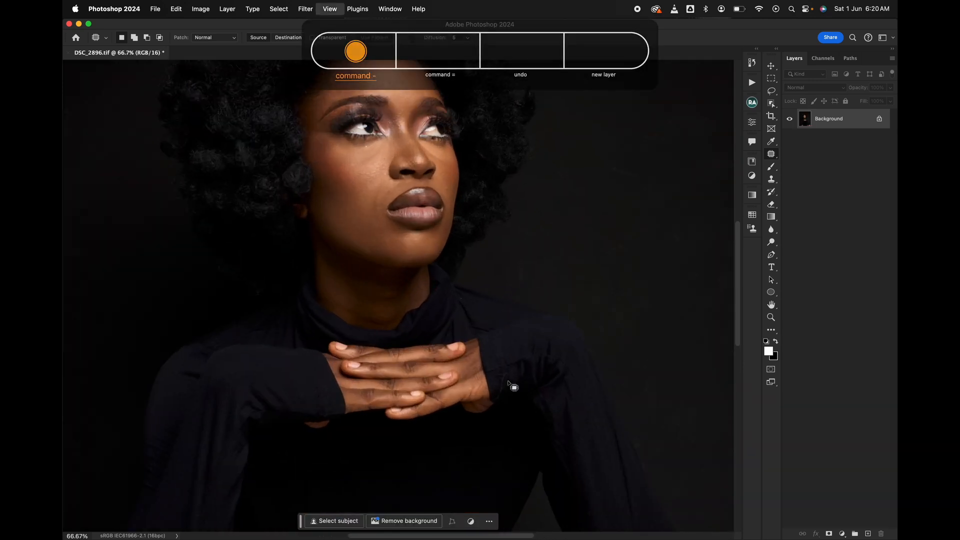
left_click_drag(547, 350, 524, 450)
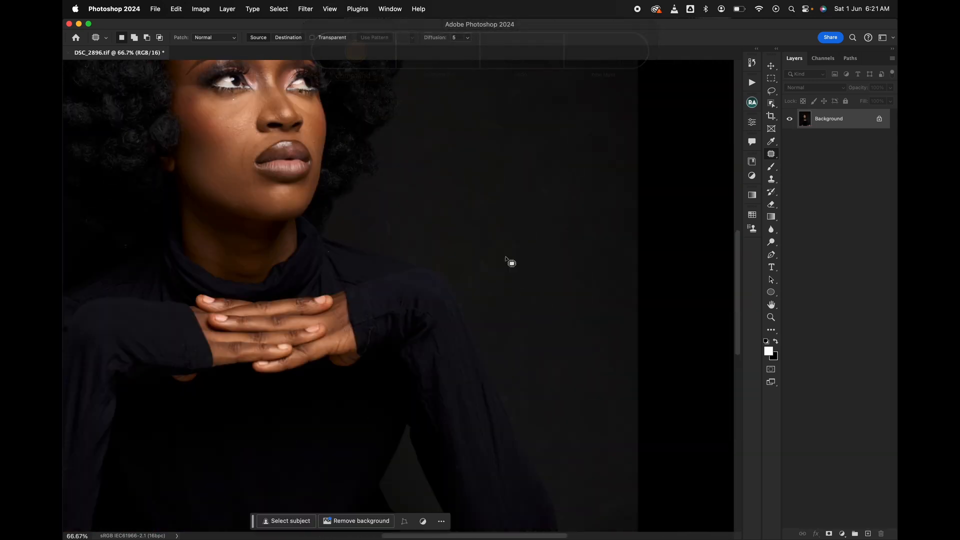
left_click_drag(522, 338, 527, 302)
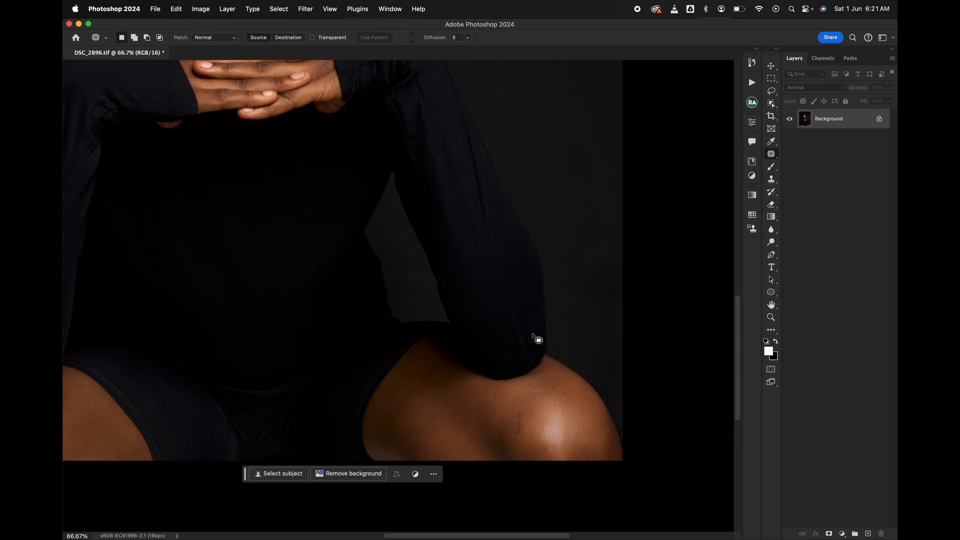
mouse_move(400, 314)
left_mouse_down()
mouse_move(437, 314)
mouse_move(427, 308)
left_mouse_up()
left_click_drag(429, 312, 428, 294)
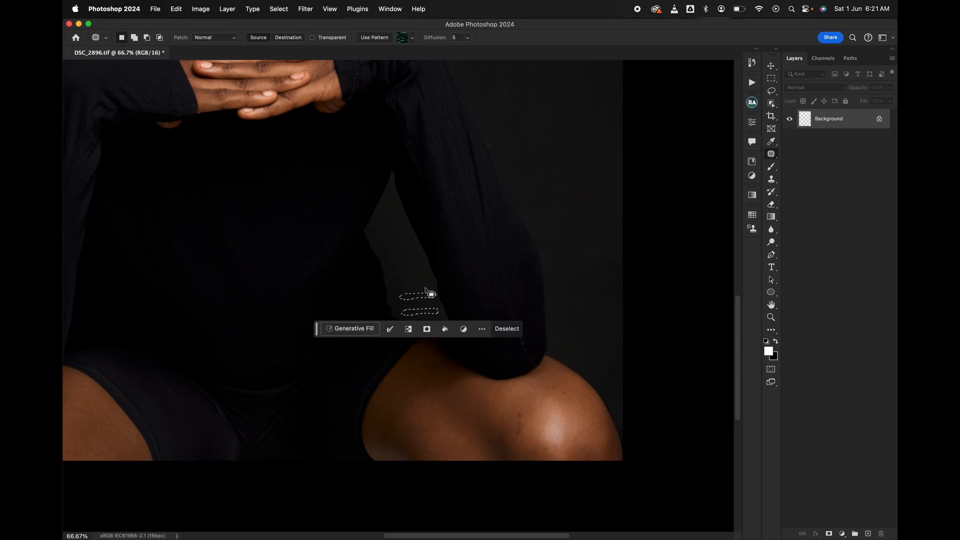
key("super+d")
mouse_move(399, 264)
left_mouse_down()
mouse_move(392, 268)
mouse_move(406, 263)
left_mouse_up()
key("super+d")
mouse_move(412, 308)
left_mouse_down()
mouse_move(411, 316)
mouse_move(436, 312)
mouse_move(427, 306)
left_mouse_up()
key("super+d")
mouse_move(425, 310)
left_mouse_down()
mouse_move(426, 272)
mouse_move(407, 246)
left_mouse_up()
key("super+d")
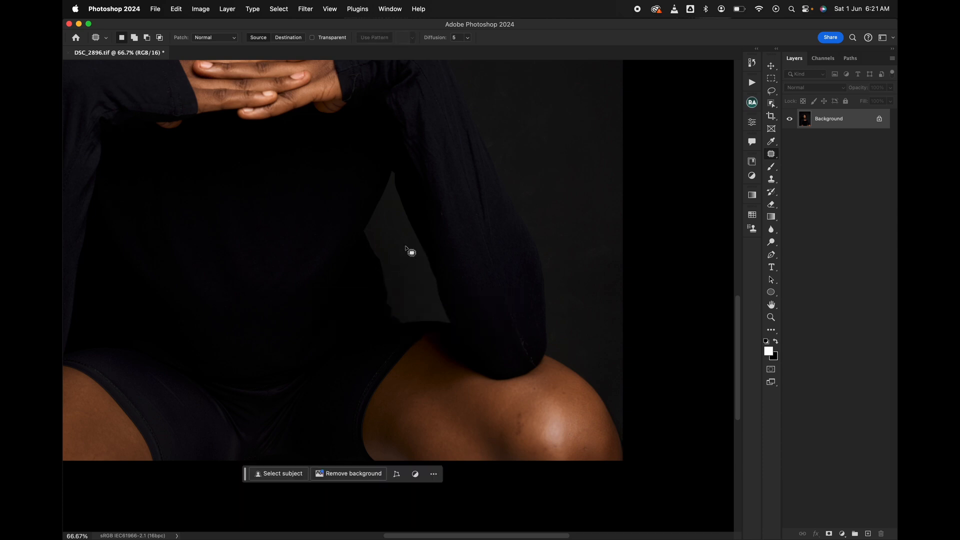
Step: Check the cleaned backdrop across the whole image and save the document
key("super+minus")
key("super+minus")
key("super+minus")
key("super+0")
key("super+minus")
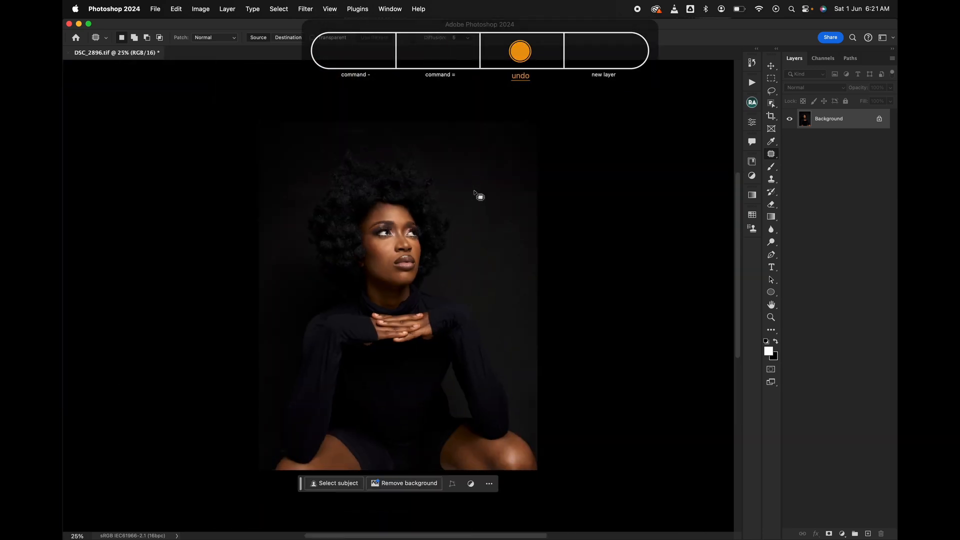
key("super+0")
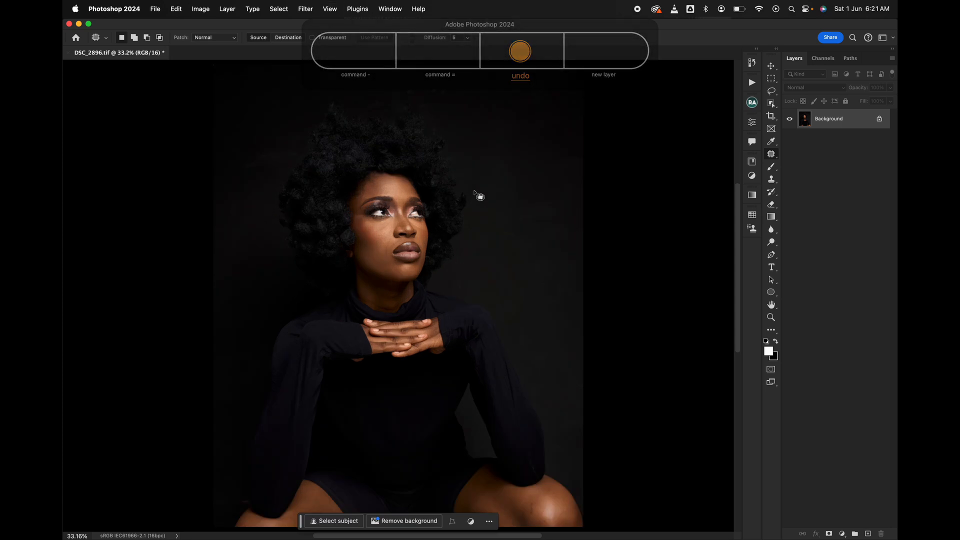
key("super+s")
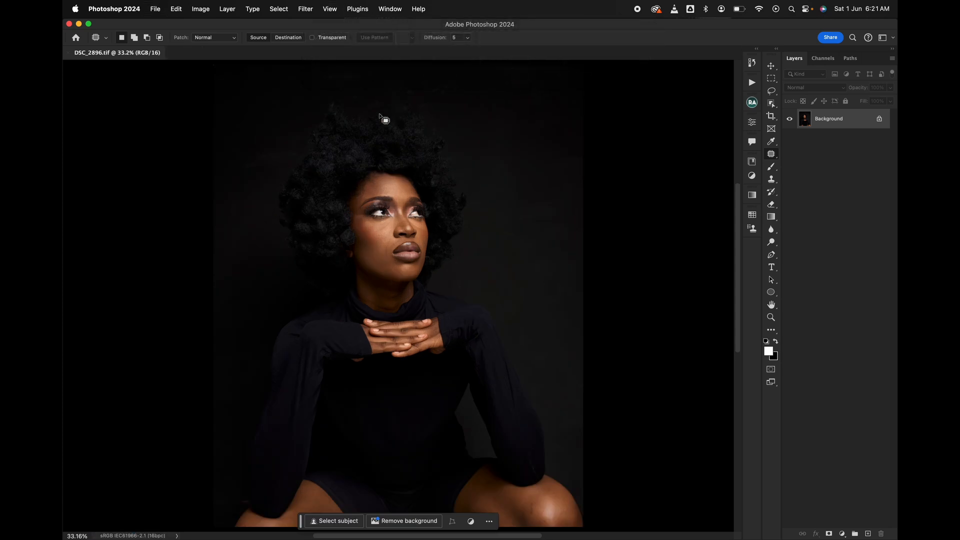
Step: Select the dark backdrop, hair and clothing with a Color Range of sampled colors at fuzziness 40, adding further backdrop and clothing samples
left_click(279, 9)
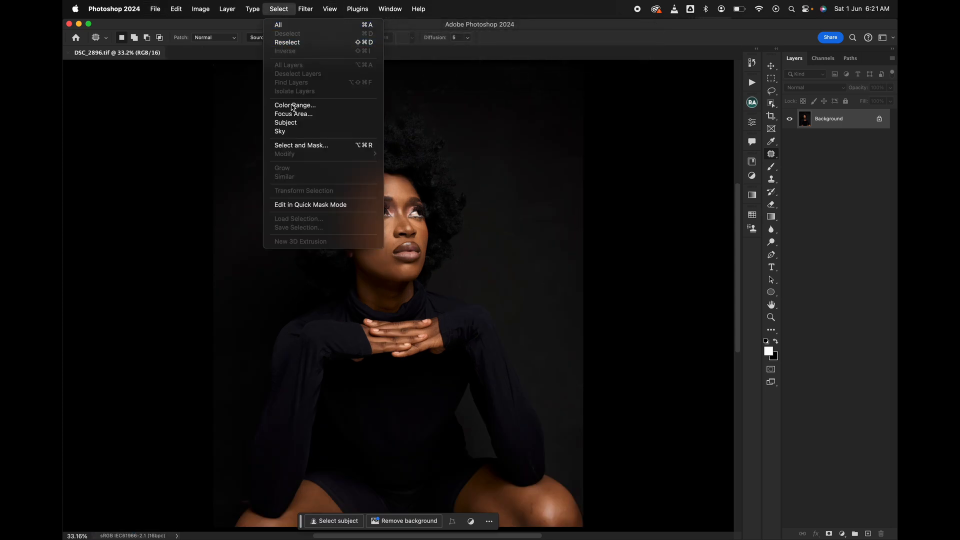
left_click(308, 106)
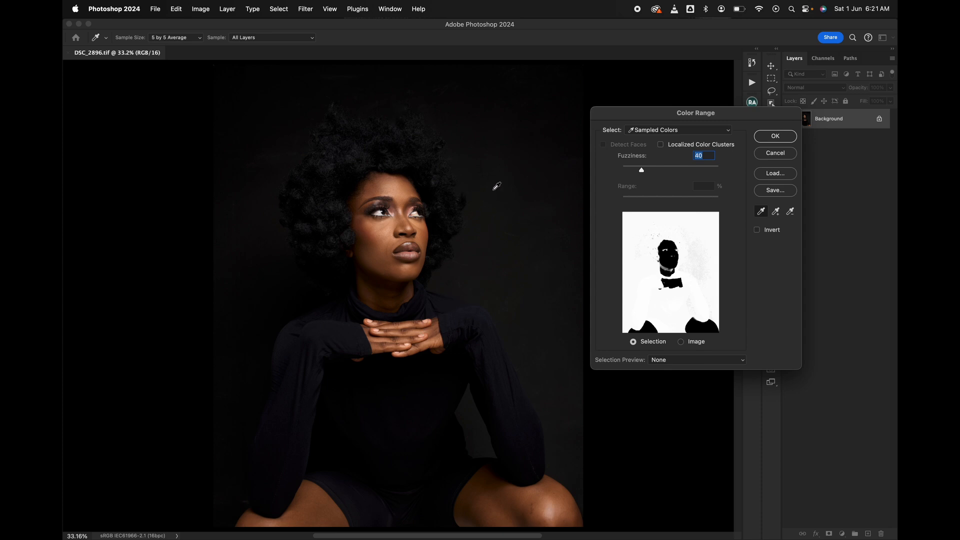
left_click(776, 212)
left_click(762, 211)
left_click(462, 183)
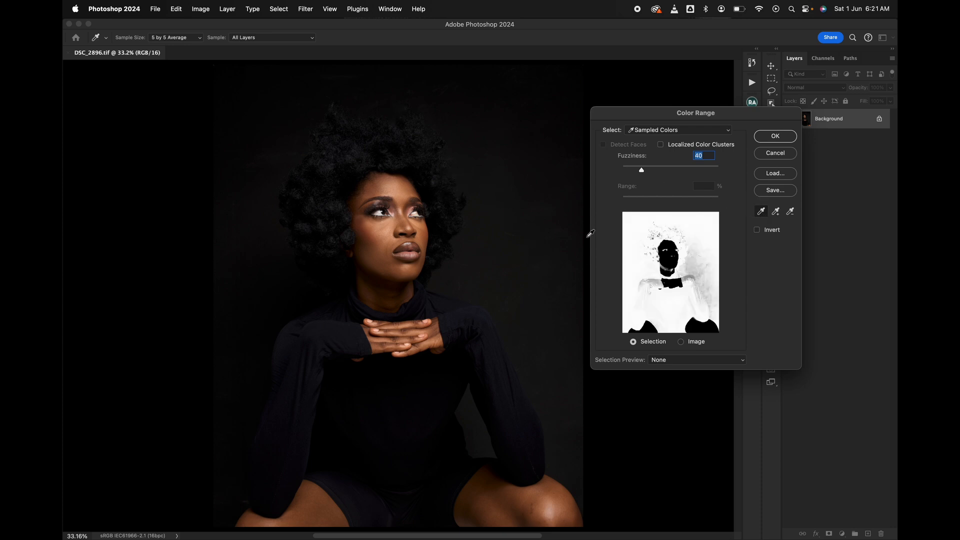
left_click(776, 212)
left_click(504, 272)
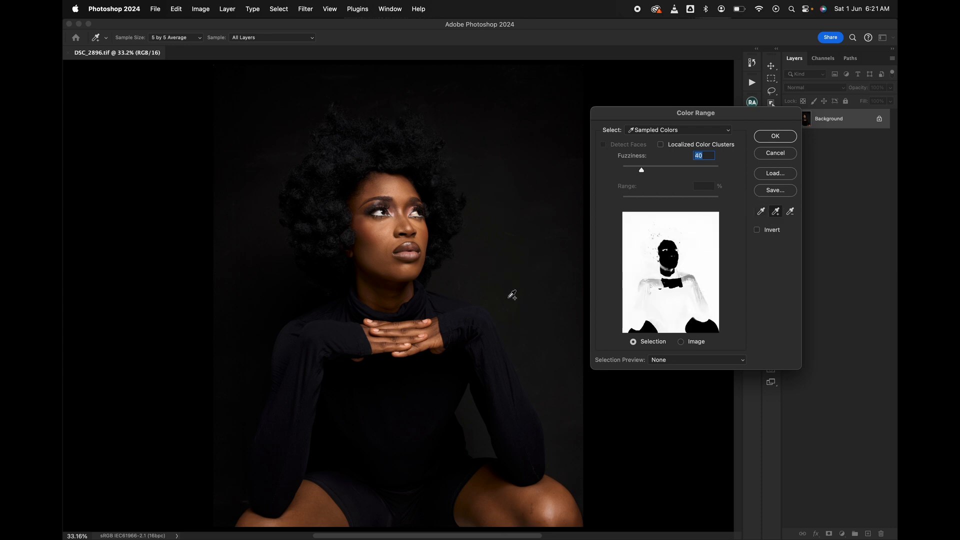
left_click(476, 321)
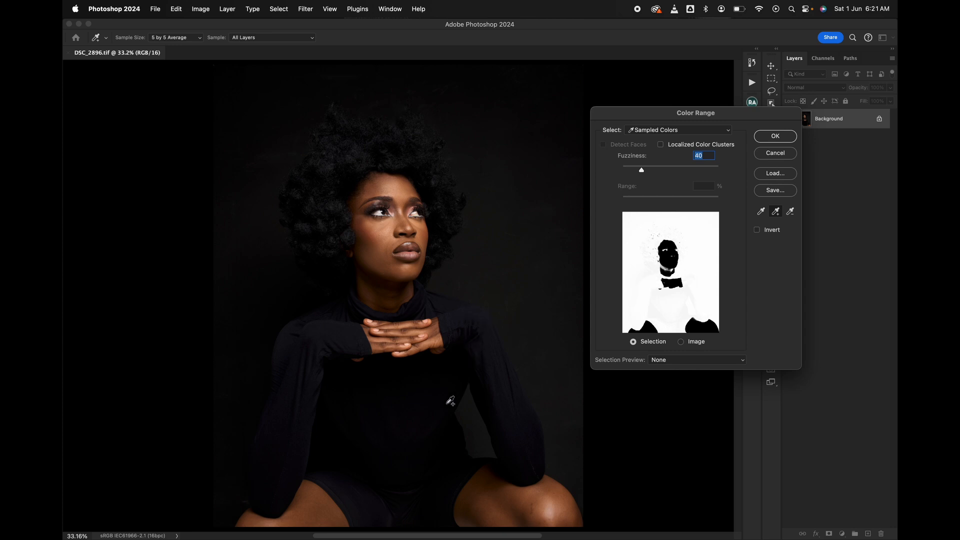
left_click(432, 408)
left_click(775, 136)
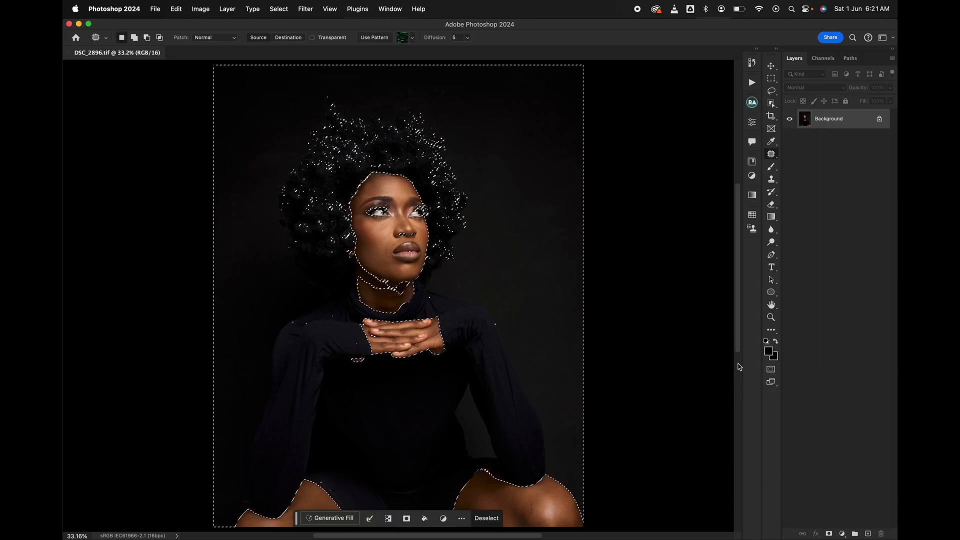
Step: Add a Selective Color adjustment layer masked to the selected dark areas
left_click(843, 534)
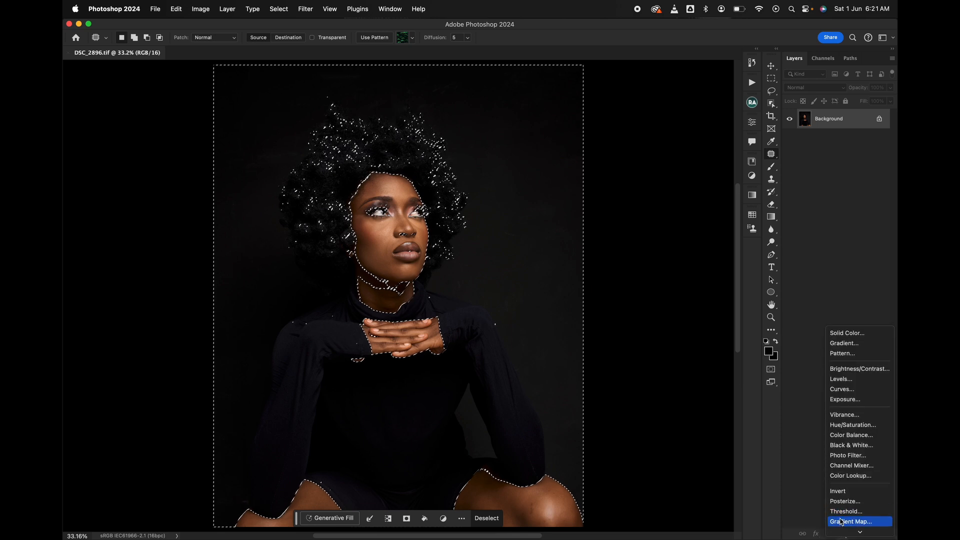
left_click(846, 521)
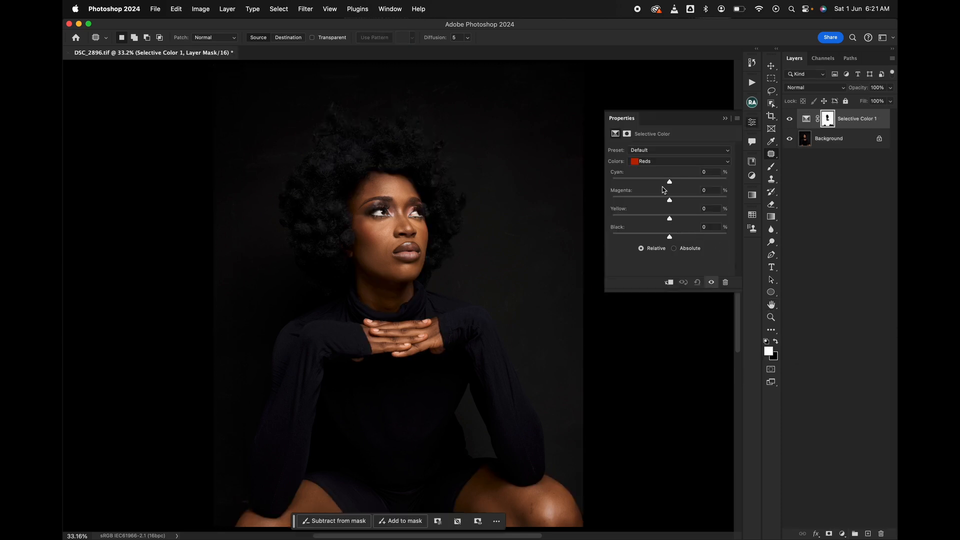
Step: Set the Neutrals range of the Selective Color adjustment to Yellow +55% and Black +58%
left_click(662, 162)
left_click(657, 212)
left_click_drag(689, 235, 692, 237)
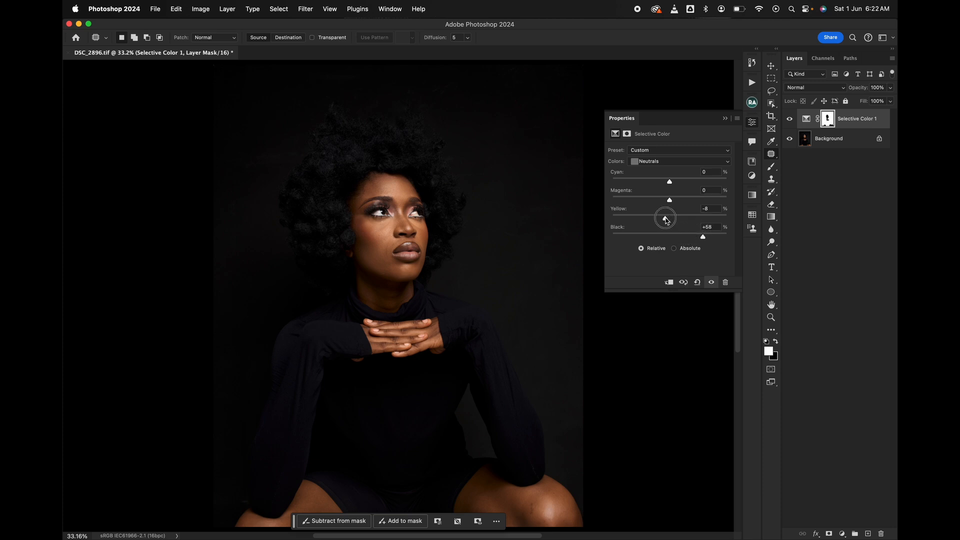
left_click_drag(666, 221, 703, 224)
Step: Try raising the Black amount in the Blacks range of the Selective Color adjustment
left_click(691, 161)
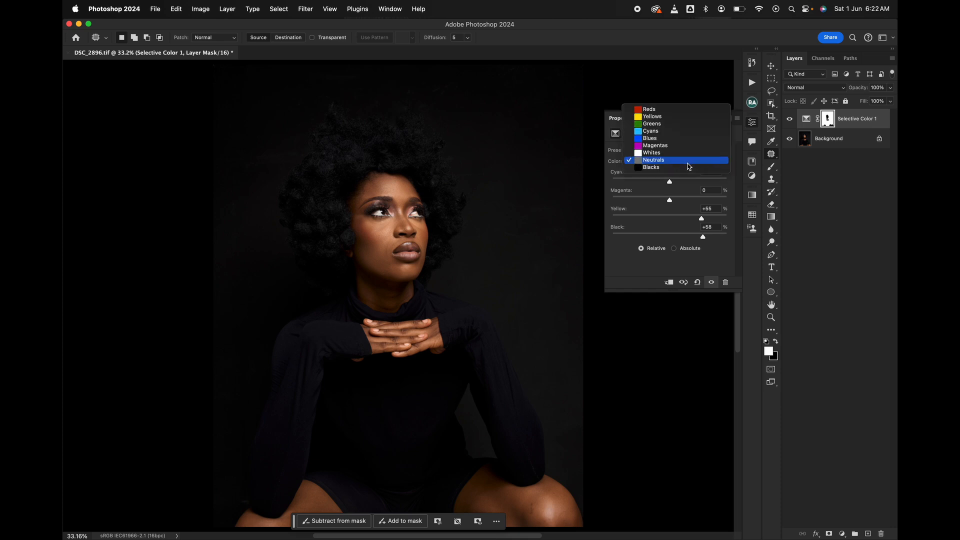
left_click(688, 168)
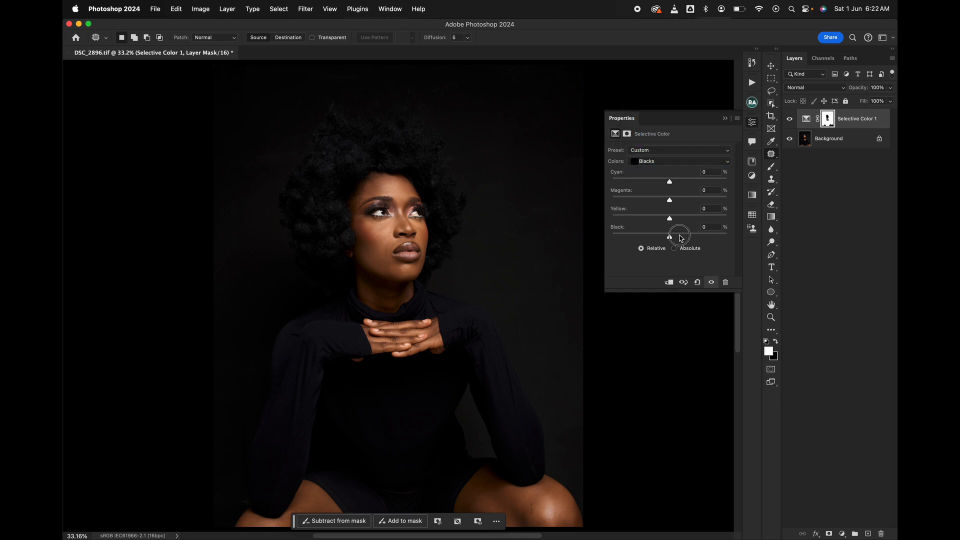
left_click(680, 235)
left_click_drag(685, 239, 678, 238)
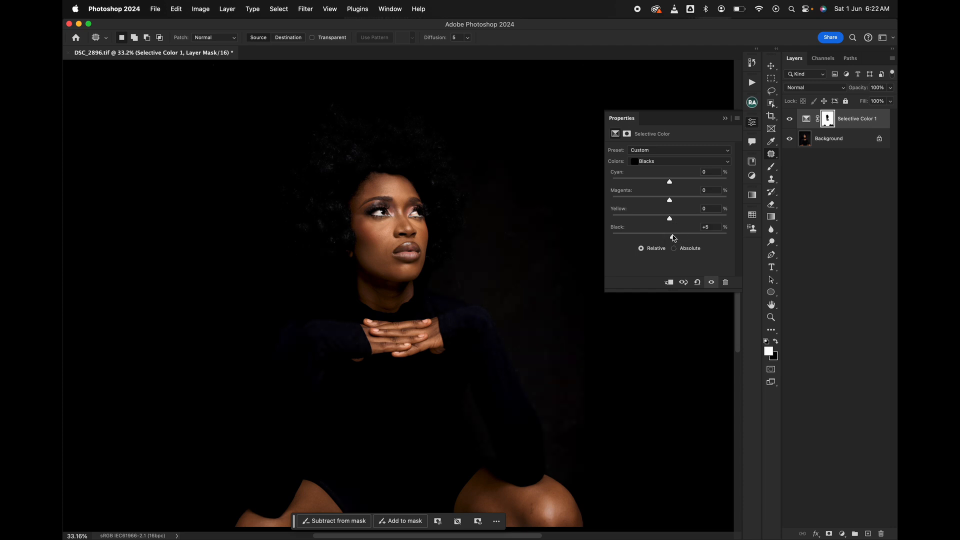
left_click_drag(672, 235, 669, 238)
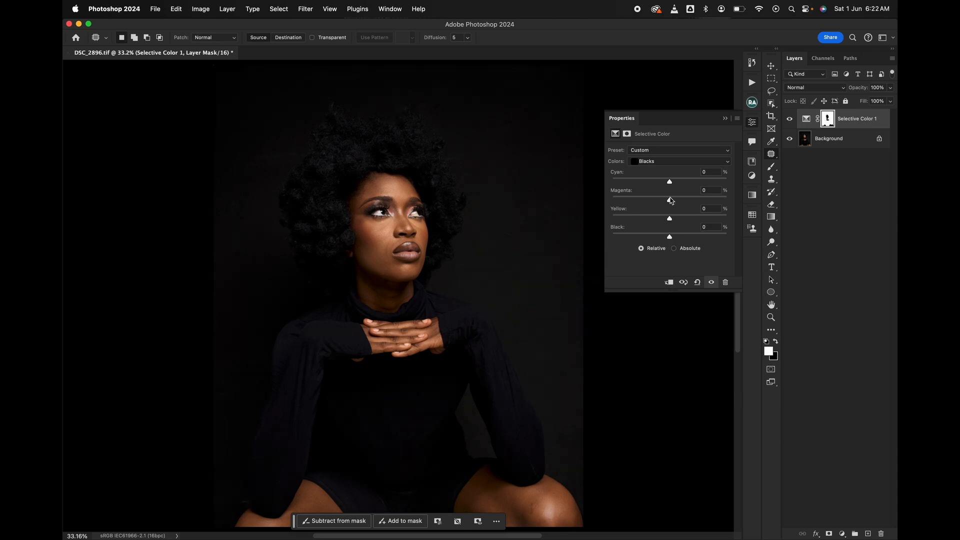
left_click(672, 162)
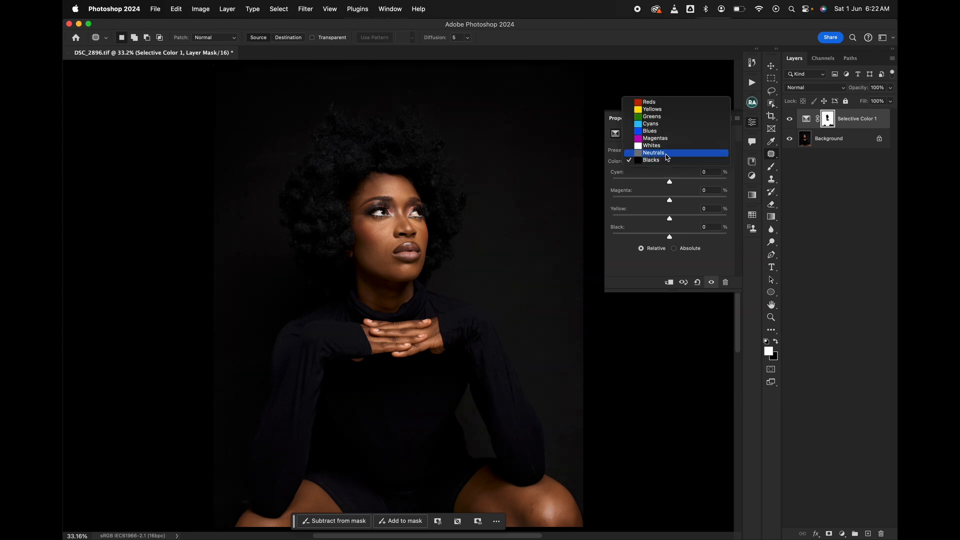
Step: Add a Curves adjustment clipped to the Selective Color layer and pull the shadow part of its RGB curve down
left_click(842, 535)
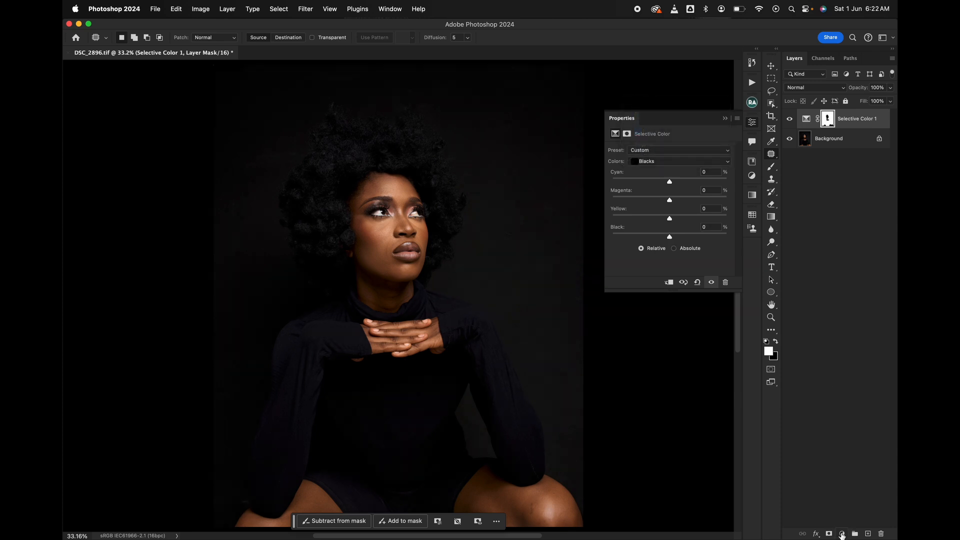
left_click(842, 534)
left_click(840, 438)
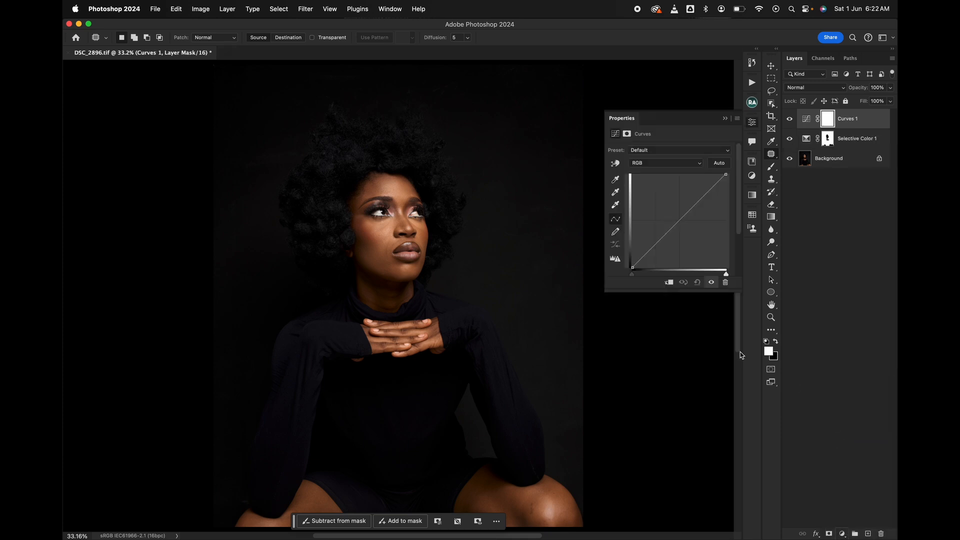
left_click(668, 284)
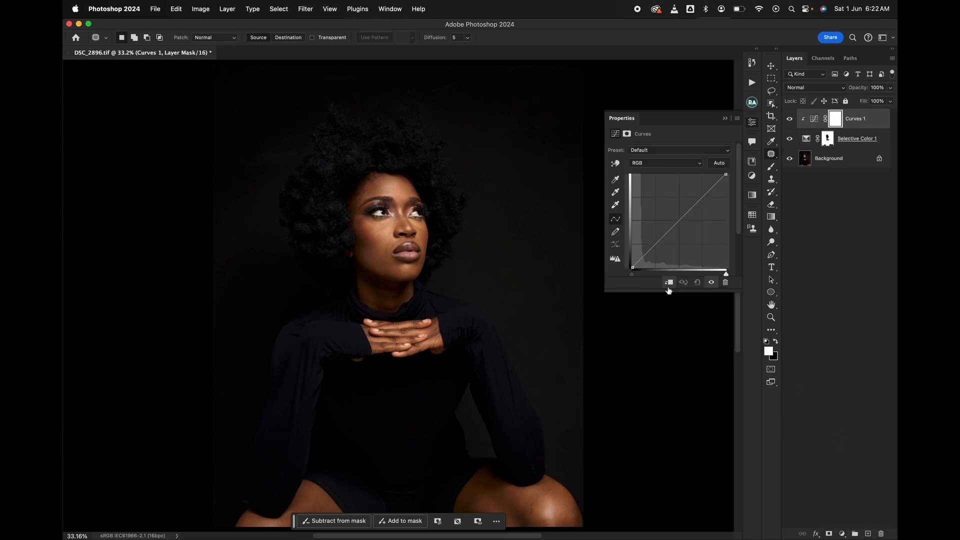
left_click(655, 247)
left_click_drag(657, 248, 658, 250)
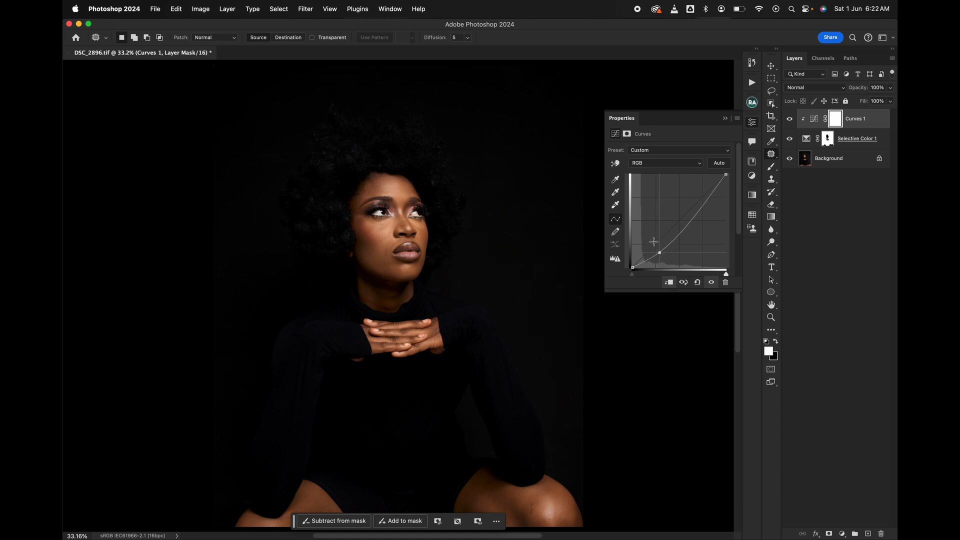
Step: Duplicate the Background layer and merge the copy with the Selective Color and Curves adjustments above it
key("v")
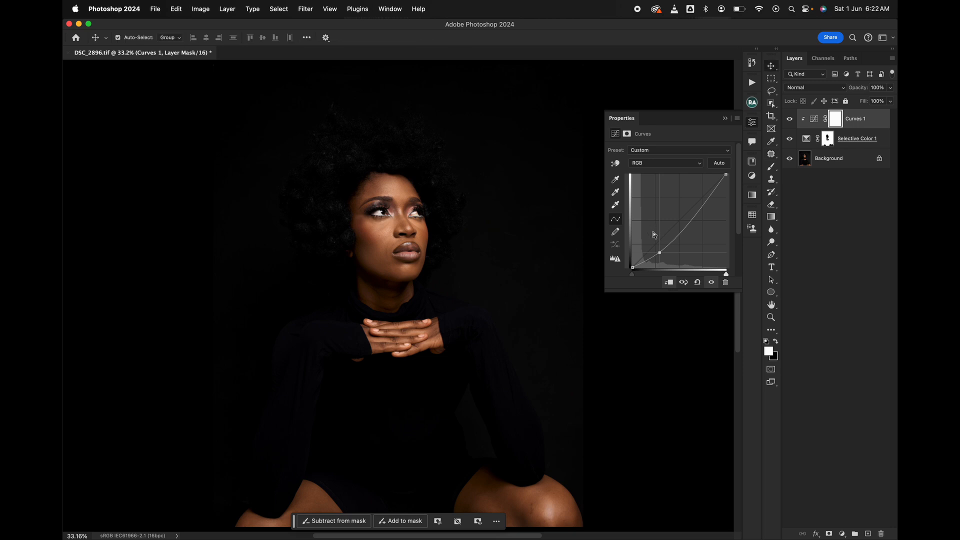
left_click(818, 159)
key("super+j")
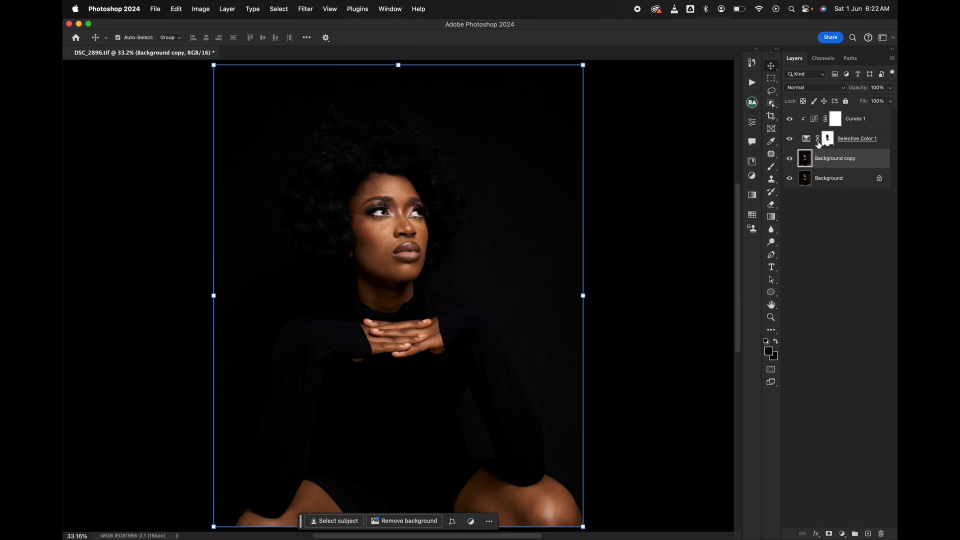
left_click(849, 120, "shift")
key("super+e")
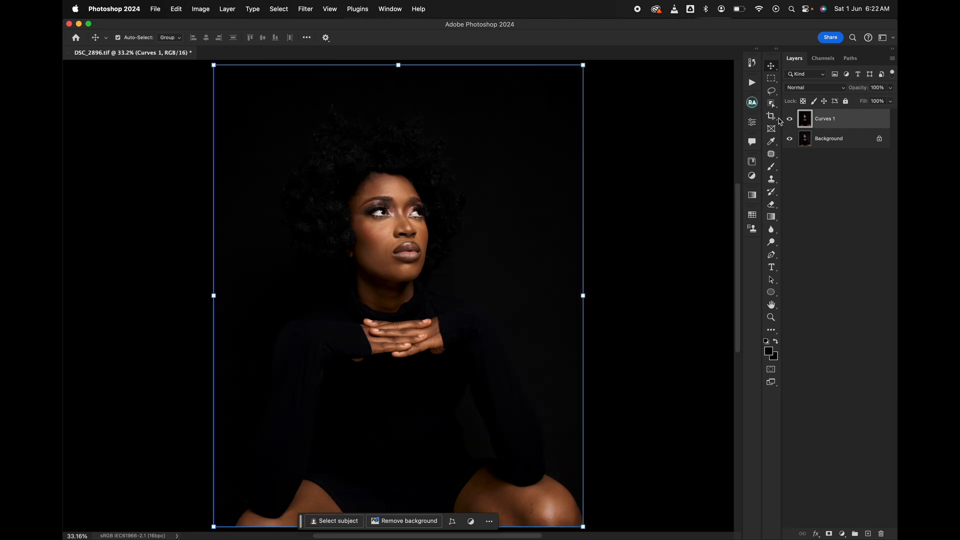
Step: Open Liquify on the merged layer and push the hair's crown and image-left edge outward with Forward Warp brush sizes between 600 and 900
key("super+minus")
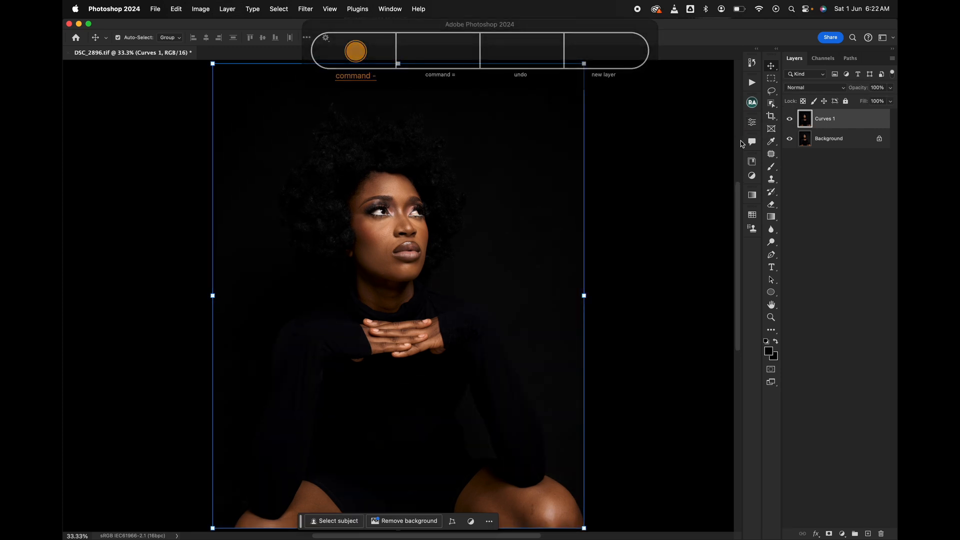
key("super+equal")
key("super+equal")
key("super+minus")
key("space")
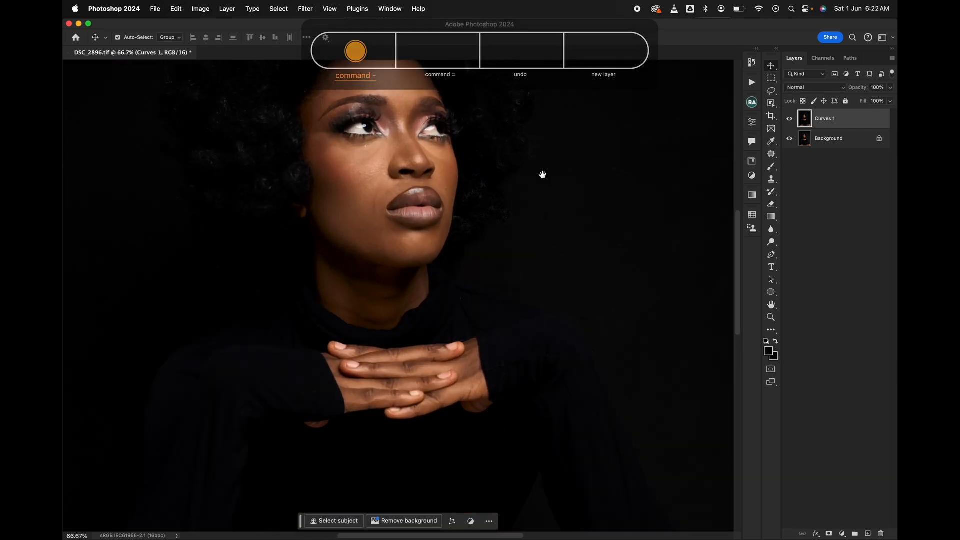
left_click_drag(493, 235, 513, 293)
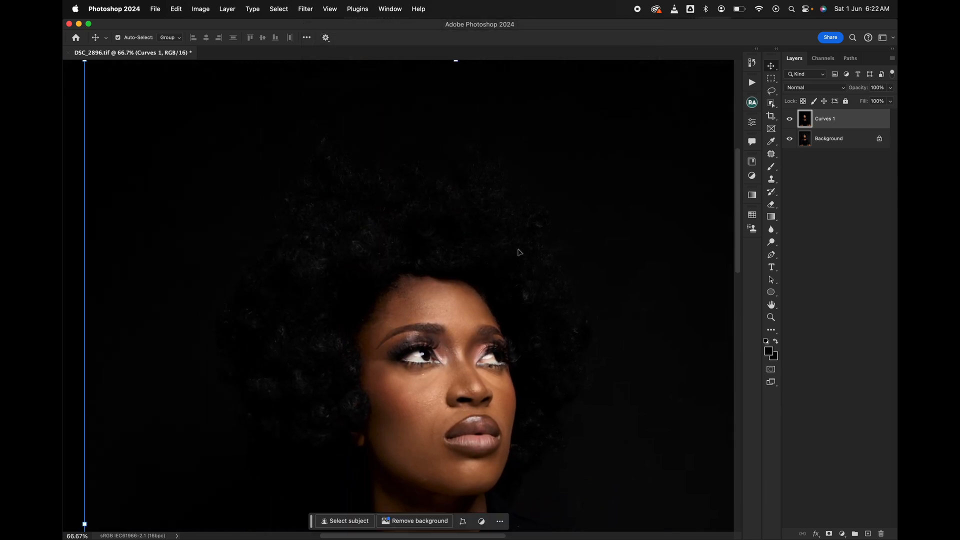
left_click(306, 9)
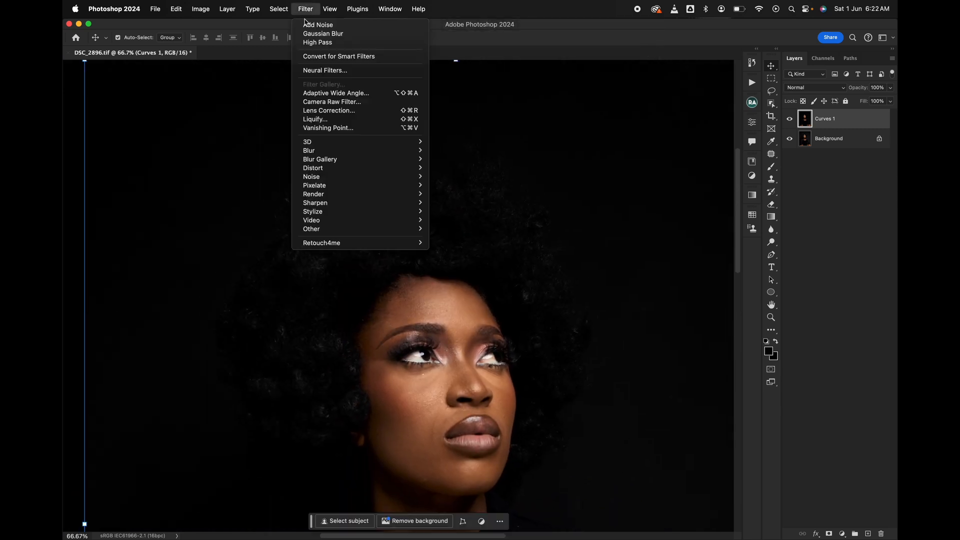
left_click(331, 121)
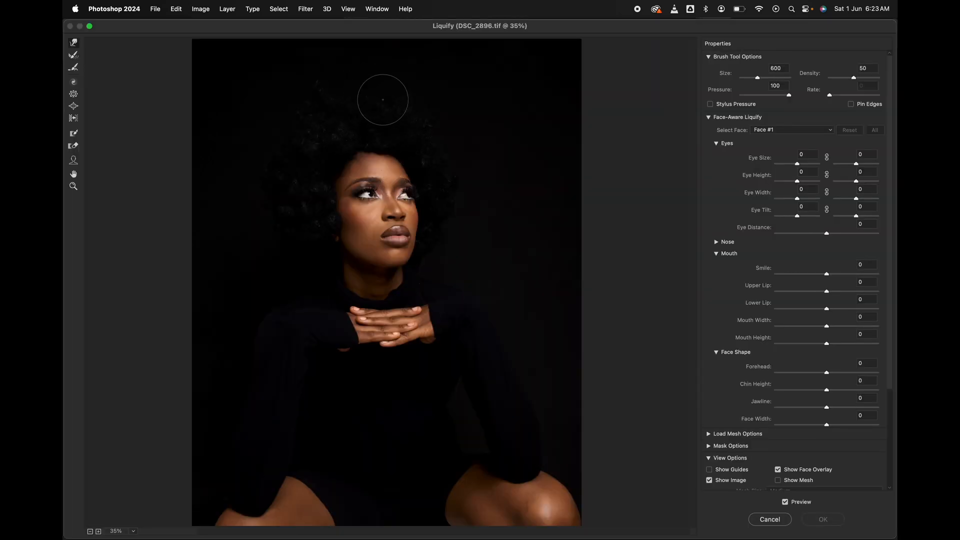
key("bracketright")
key("bracketleft")
key("bracketleft")
key("bracketleft")
key("bracketleft")
key("bracketleft")
key("bracketright")
key("bracketright")
key("bracketright")
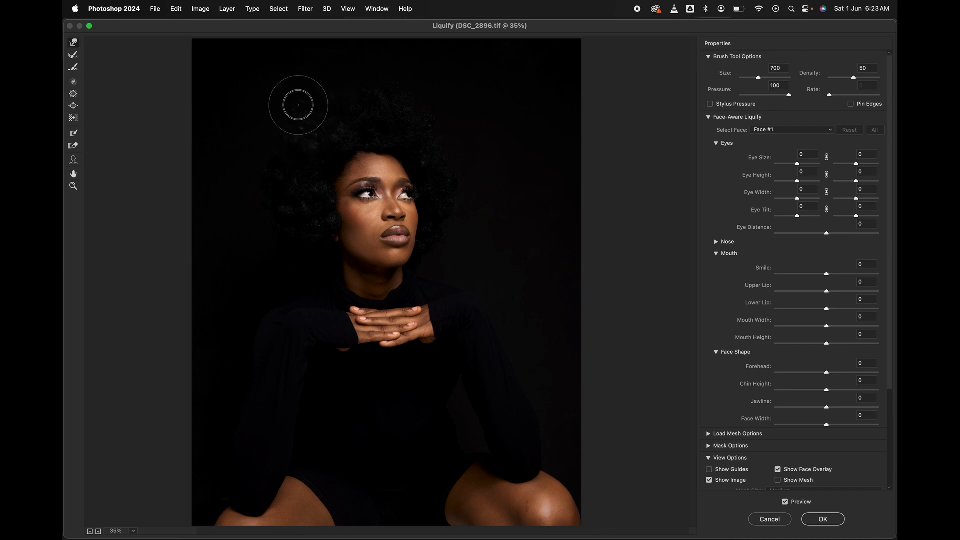
key("bracketright")
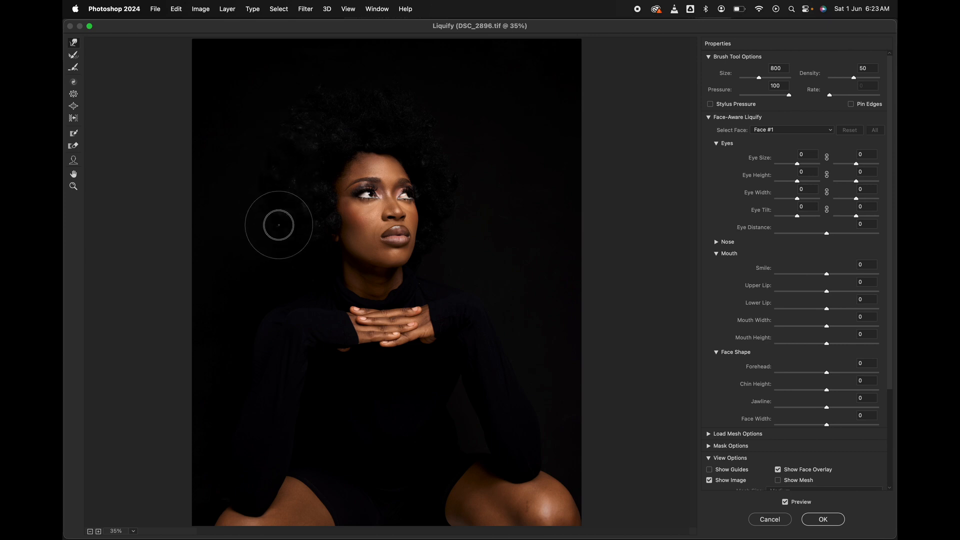
key("bracketright")
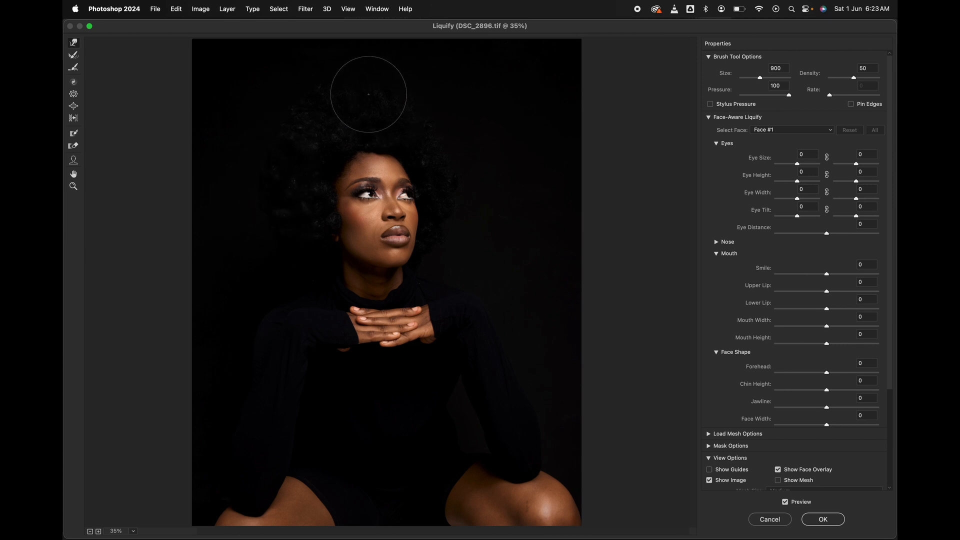
Step: Fill out the hair's top and image-right edge with the Forward Warp brush, reducing its size from 900 to 600 and smaller
key("bracketleft")
key("bracketleft")
key("bracketleft")
key("bracketright")
key("bracketright")
key("bracketright")
key("bracketleft")
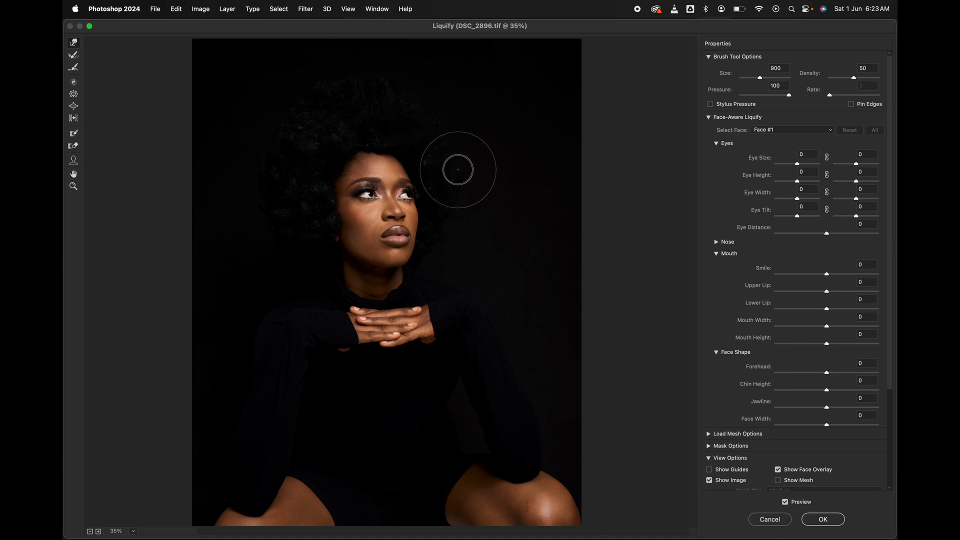
key("bracketleft")
key("bracketleft")
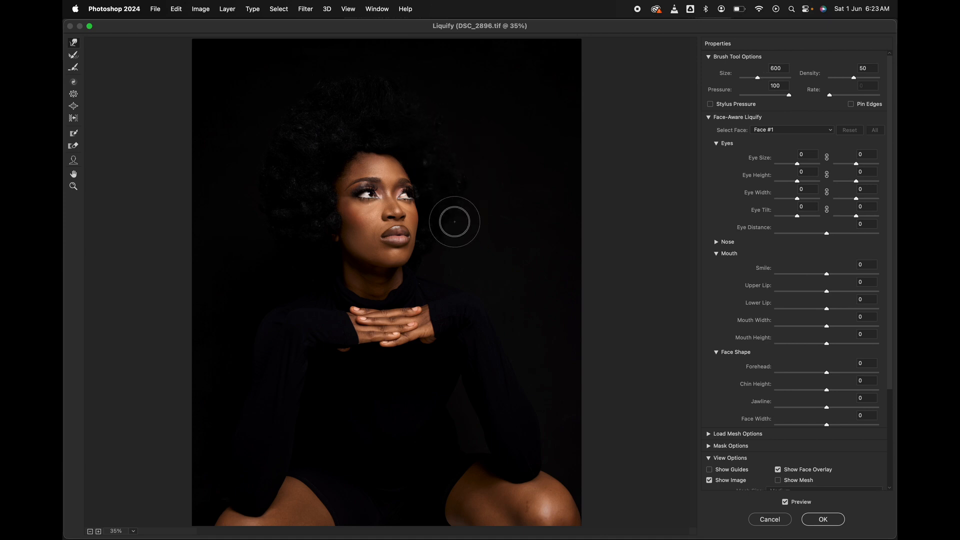
key("bracketleft")
key("bracketleft")
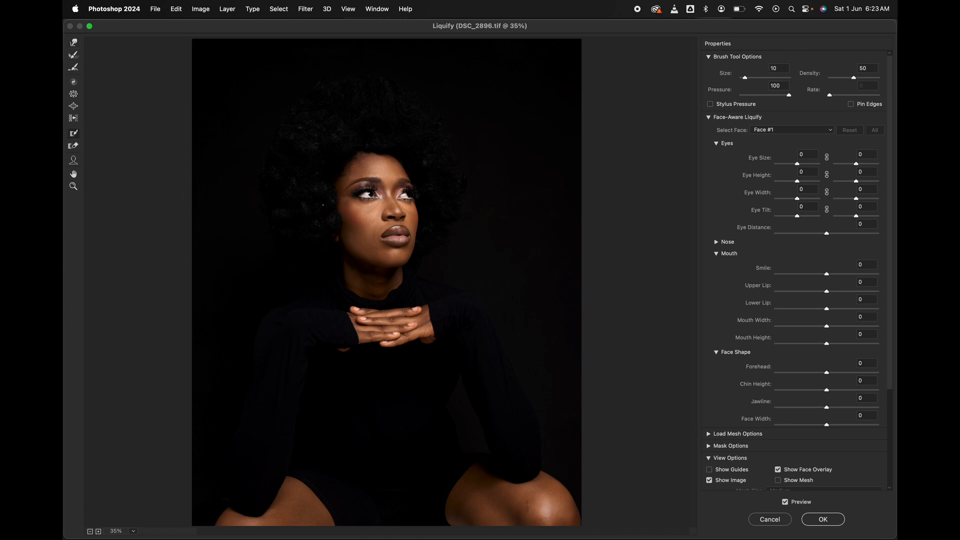
Step: Protect the face and neck from warping by painting a freeze mask over them
left_click(79, 136)
key("bracketright")
key("bracketright")
mouse_move(406, 205)
left_mouse_down()
mouse_move(406, 251)
mouse_move(397, 161)
mouse_move(404, 174)
mouse_move(389, 158)
mouse_move(359, 157)
mouse_move(343, 176)
mouse_move(353, 246)
mouse_move(346, 224)
mouse_move(344, 235)
mouse_move(361, 287)
mouse_move(399, 273)
mouse_move(384, 279)
mouse_move(380, 218)
mouse_move(372, 276)
mouse_move(358, 193)
mouse_move(355, 216)
mouse_move(374, 171)
mouse_move(383, 220)
mouse_move(375, 179)
mouse_move(395, 198)
mouse_move(394, 238)
left_mouse_up()
key("bracketright")
key("bracketright")
key("bracketright")
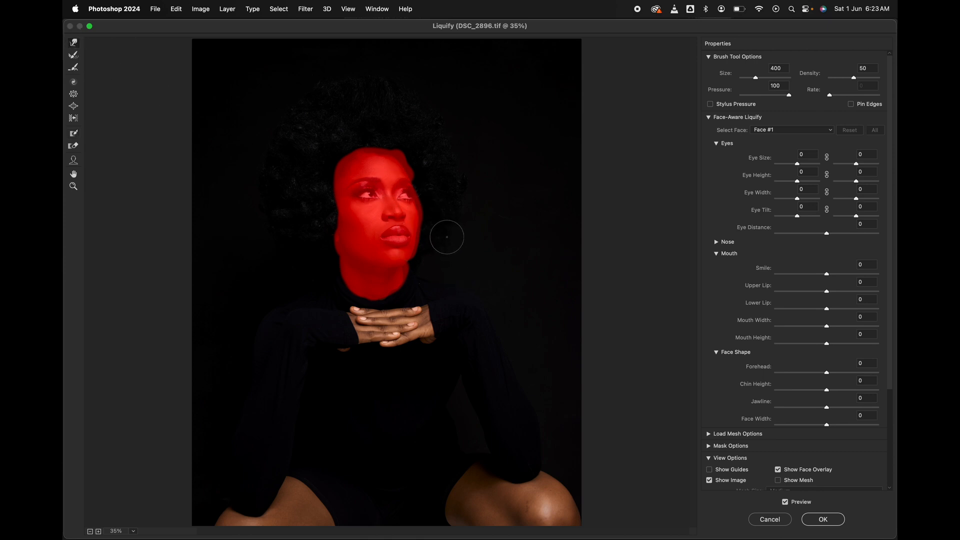
Step: Round out the image-right side of the hair around the frozen face with Forward Warp brush sizes up to 1100, and apply Liquify
key("bracketright")
key("bracketright")
key("bracketleft")
key("bracketleft")
key("bracketleft")
key("bracketleft")
key("bracketleft")
key("bracketright")
key("bracketright")
key("bracketright")
key("bracketright")
key("bracketright")
key("bracketright")
key("bracketright")
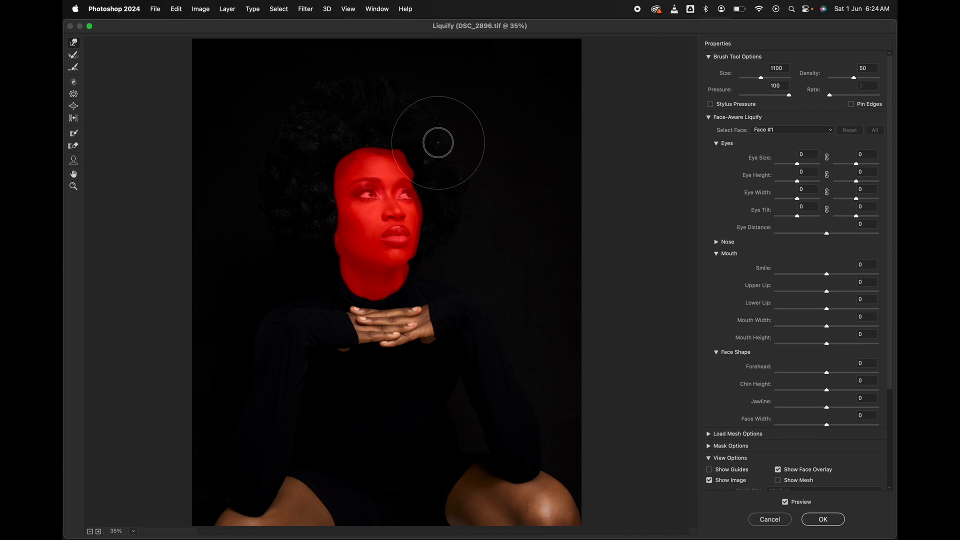
key("bracketright")
key("bracketleft")
key("bracketleft")
key("bracketleft")
key("bracketleft")
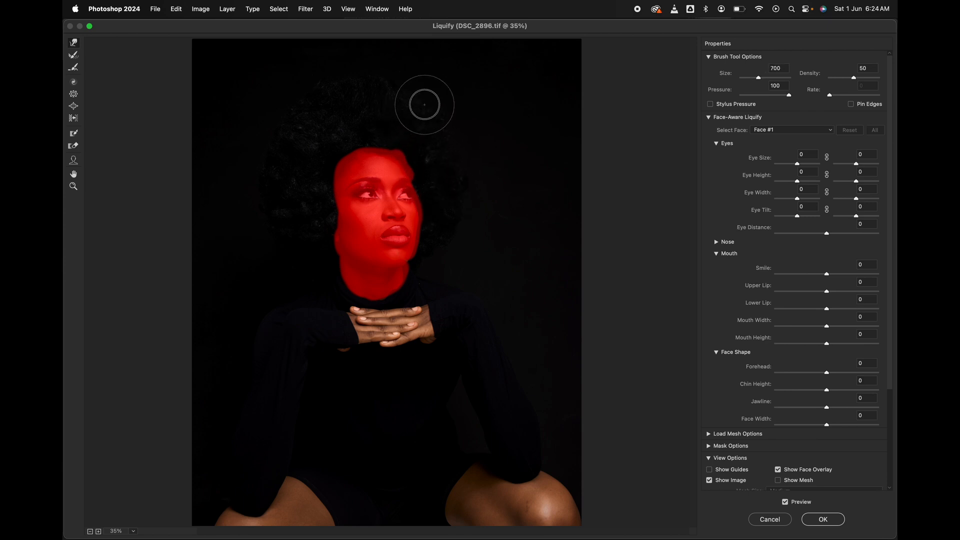
key("bracketright")
key("bracketright")
key("bracketright")
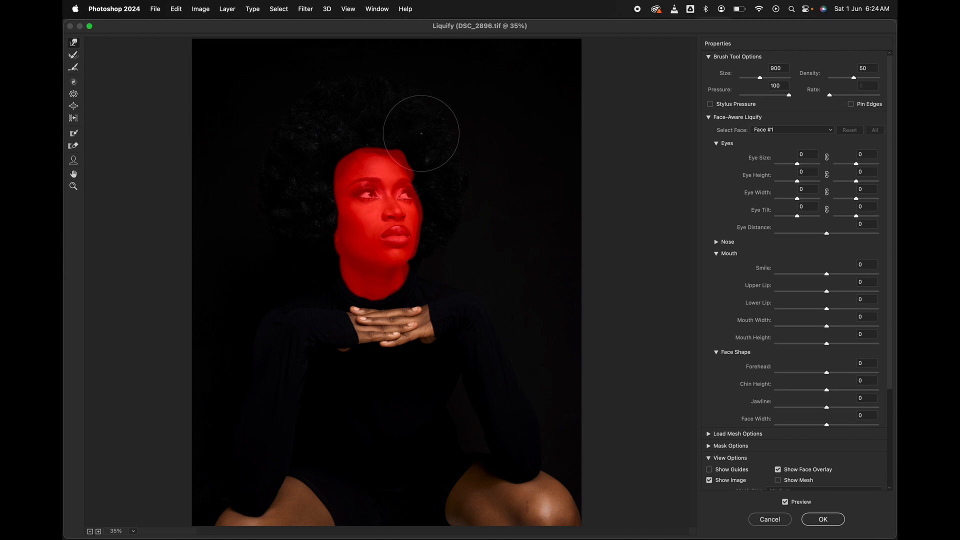
key("bracketright")
key("bracketright")
key("bracketright")
left_click(823, 521)
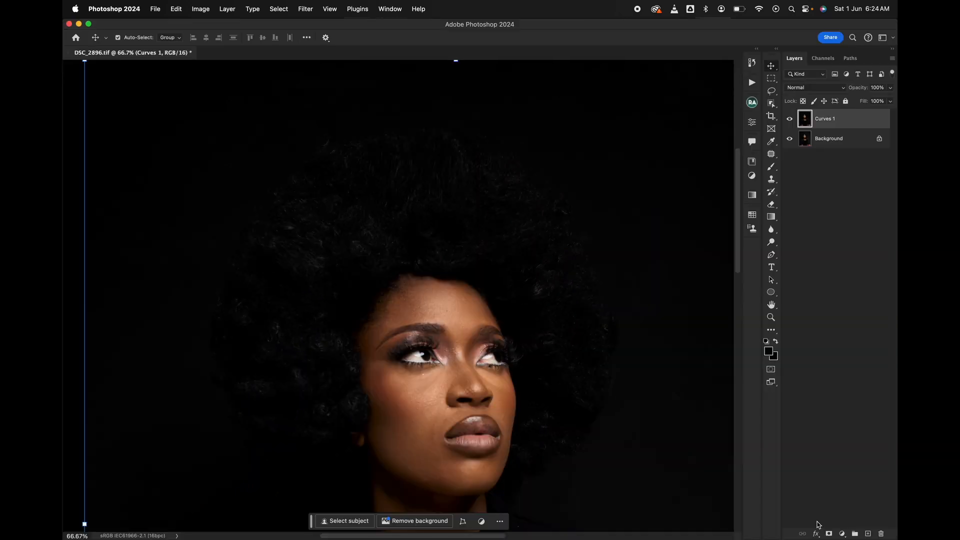
Step: Run the Beauty Retouch custom frequency separation with a High Pass radius of 2.5 pixels and a Gaussian Blur radius of 3 pixels
key("super+0")
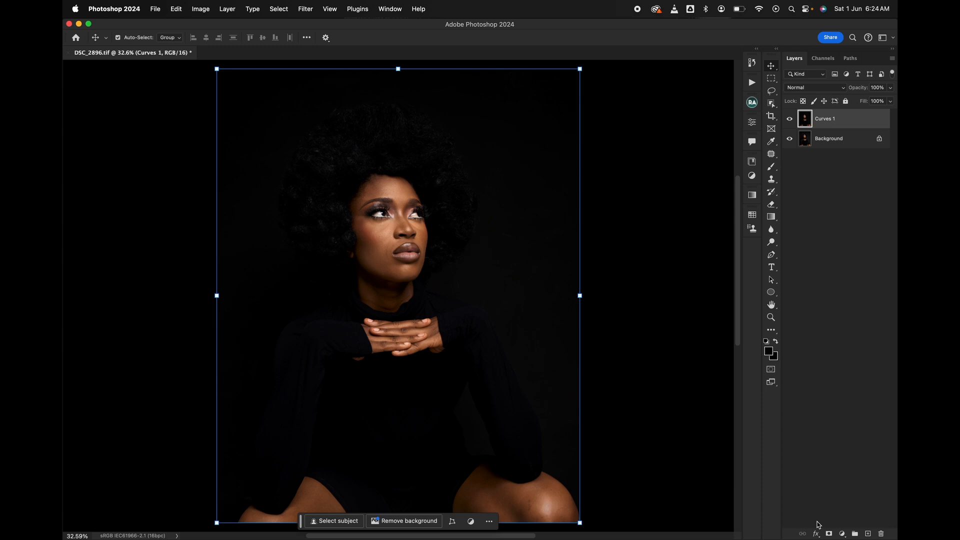
key("super+equal")
key("super+equal")
key("super+equal")
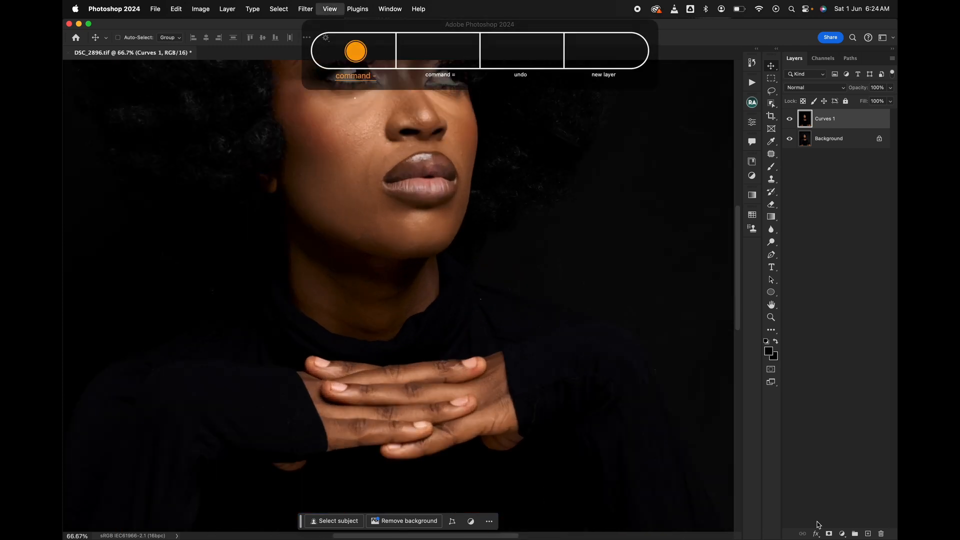
scroll(555, 235, "up", 5)
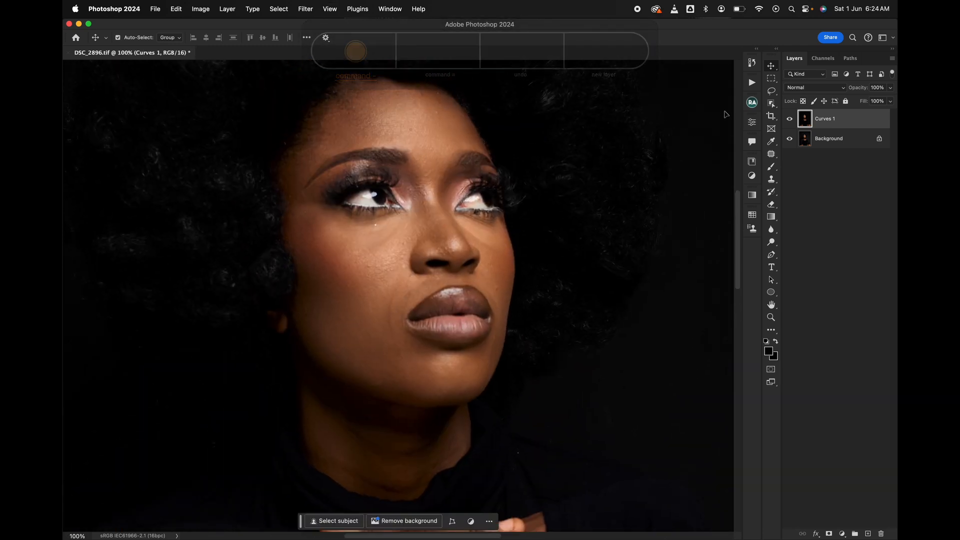
left_click(752, 122)
left_click(719, 199)
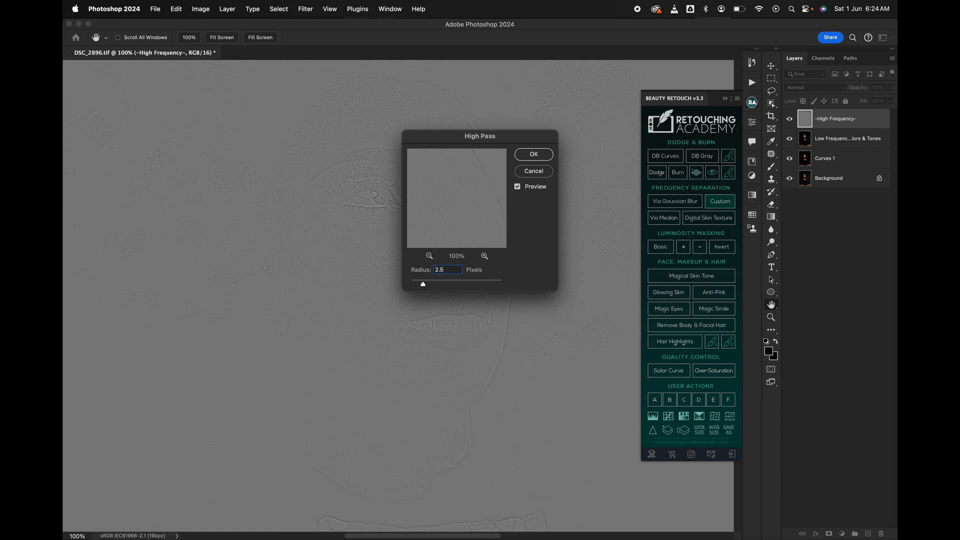
key("Return")
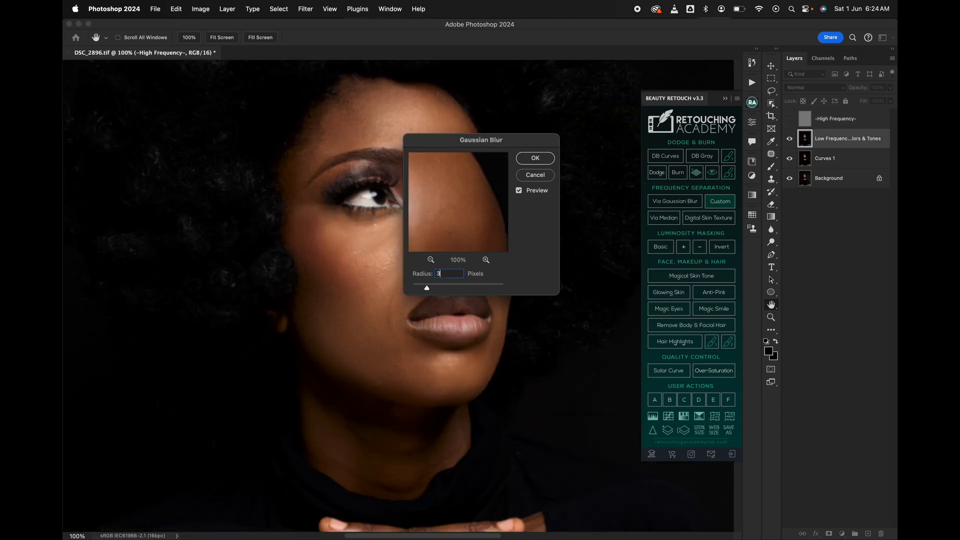
key("Return")
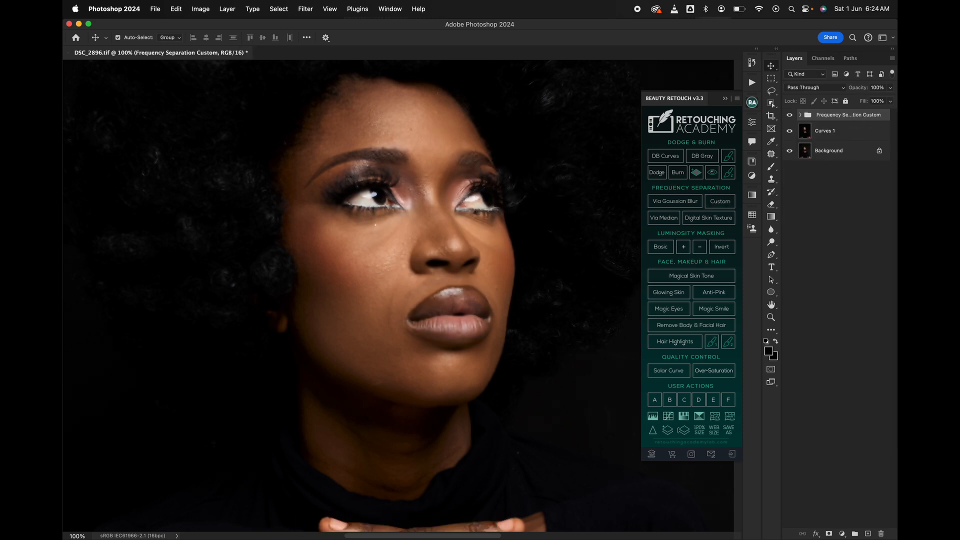
Step: Run the Select mixer brush action to start blending on the Correcting Tones layer
left_click(755, 82)
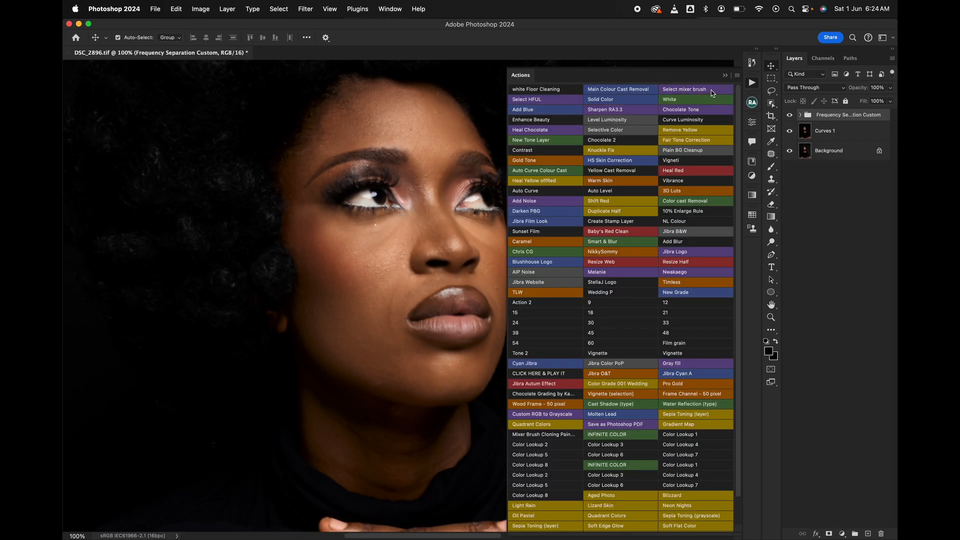
left_click(713, 91)
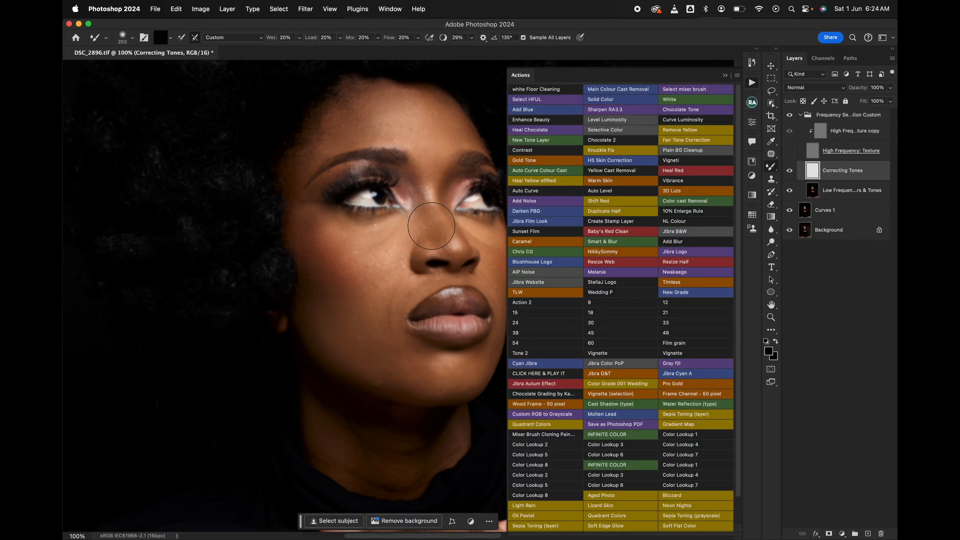
left_click(271, 274)
Step: Smooth the skin tones beneath the image-left eye with the Mixer Brush at sizes between 125 and 200
key("bracketright")
key("bracketright")
key("bracketright")
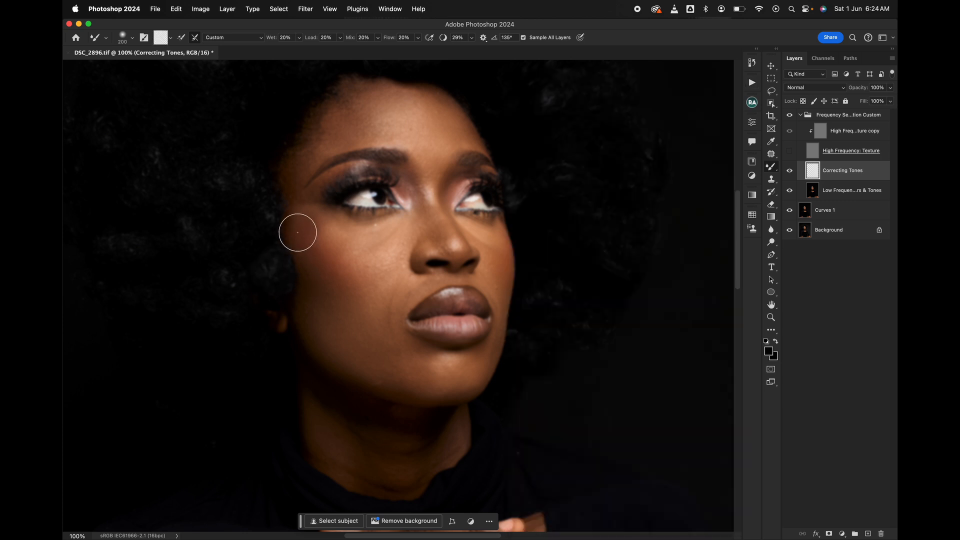
key("bracketleft")
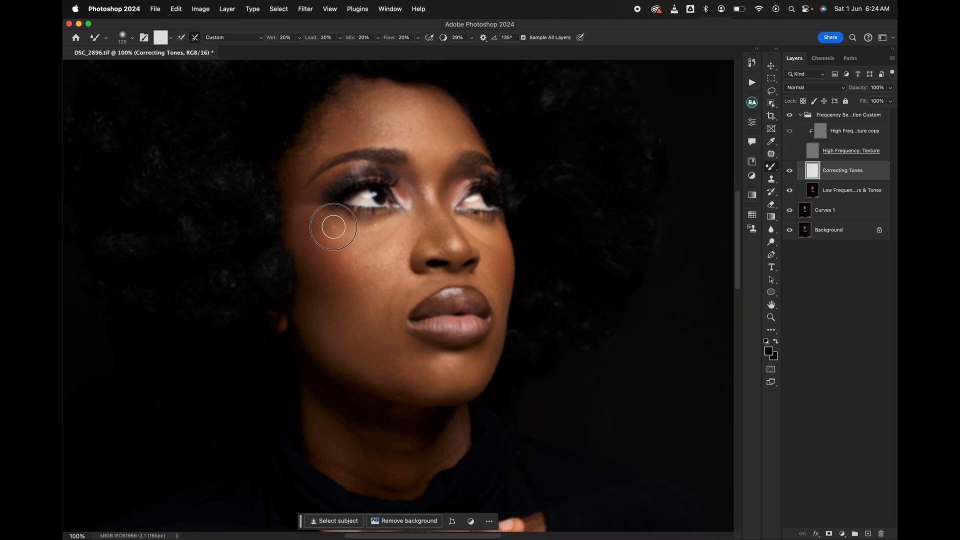
key("bracketright")
left_click_drag(363, 230, 393, 232)
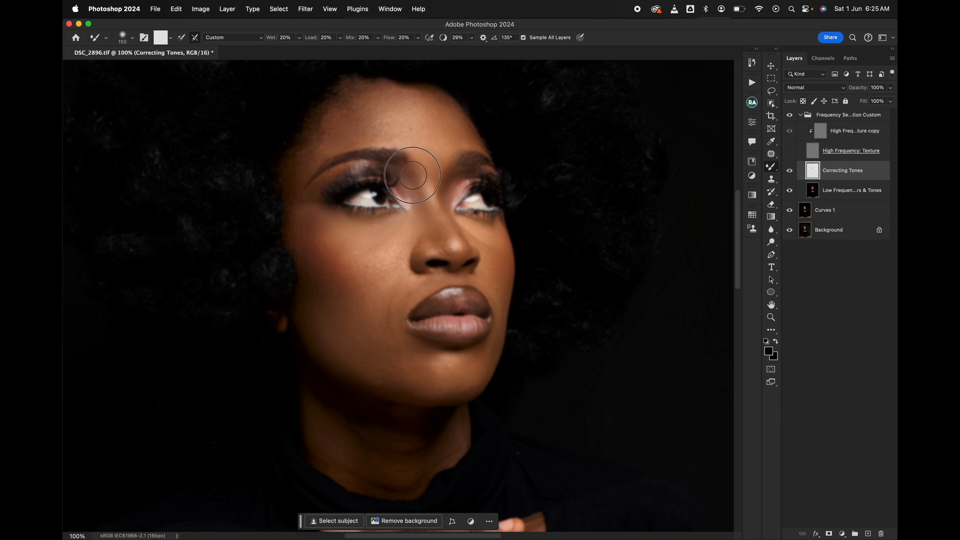
Step: Blend the skin between the eyebrows and down the bridge of the nose with a 150-pixel Mixer Brush
key("bracketleft")
key("bracketright")
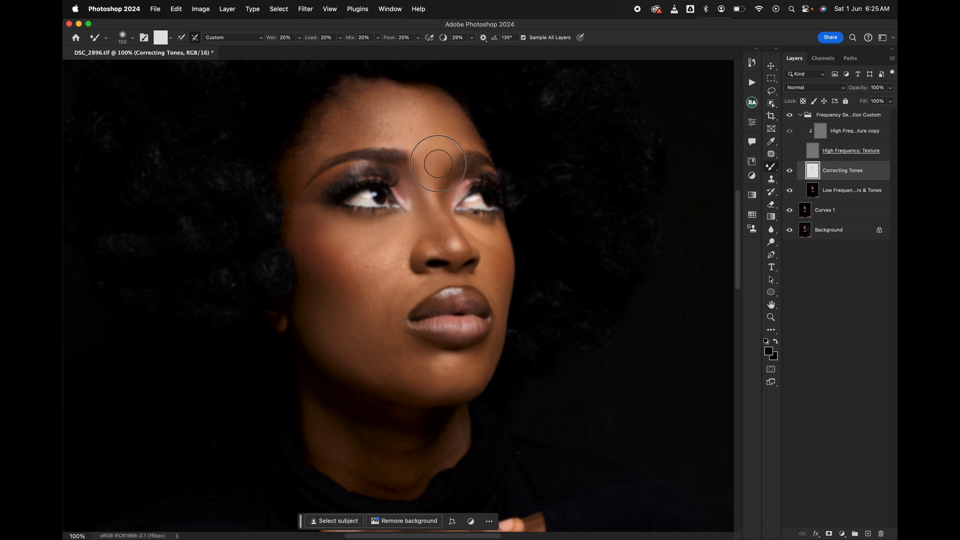
left_click_drag(440, 139, 443, 210)
Step: Even out the tones across the forehead and temple with a Mixer Brush of about 200 pixels
key("bracketright")
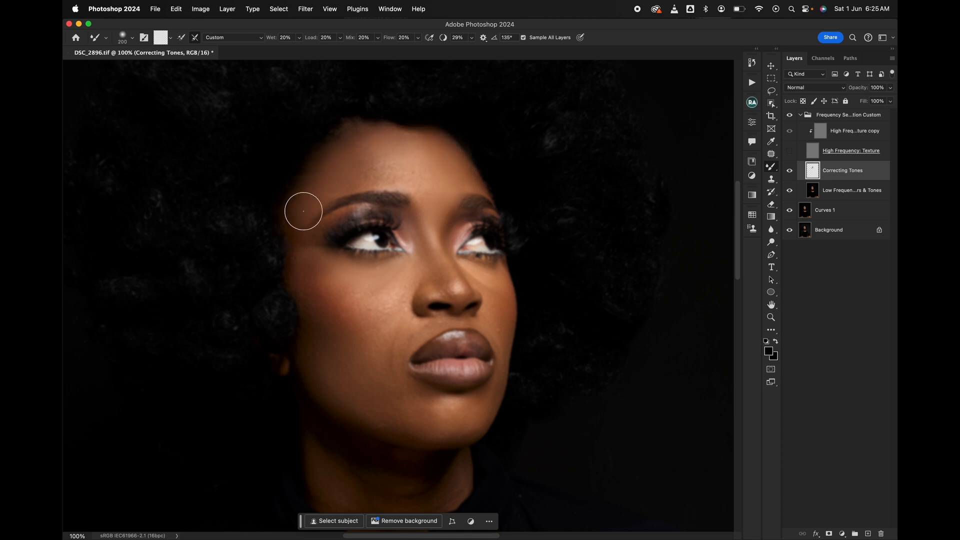
key("bracketright")
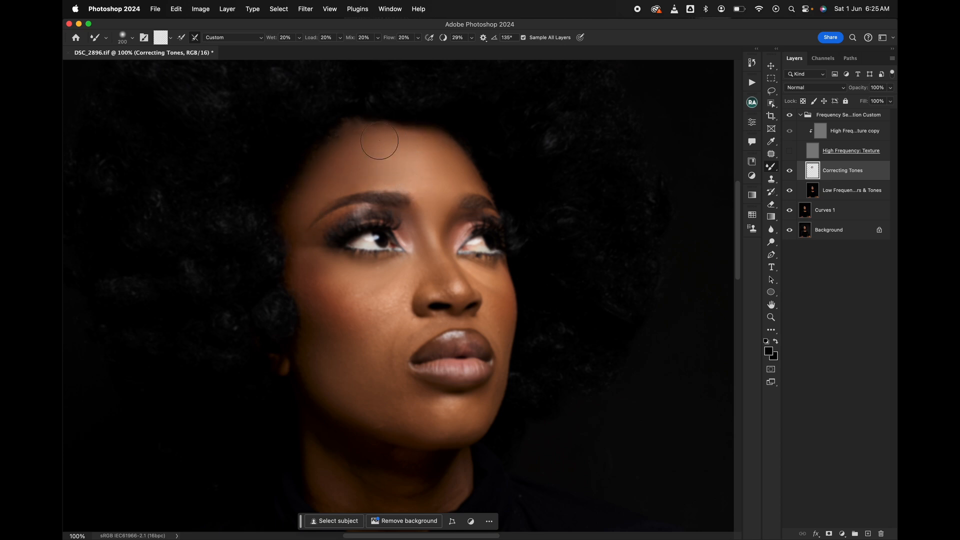
key("bracketright")
Step: Blend the skin below the image-right eye and around the nose and upper lip with a Mixer Brush of 150 pixels or less
key("bracketleft")
key("bracketleft")
key("bracketleft")
key("bracketright")
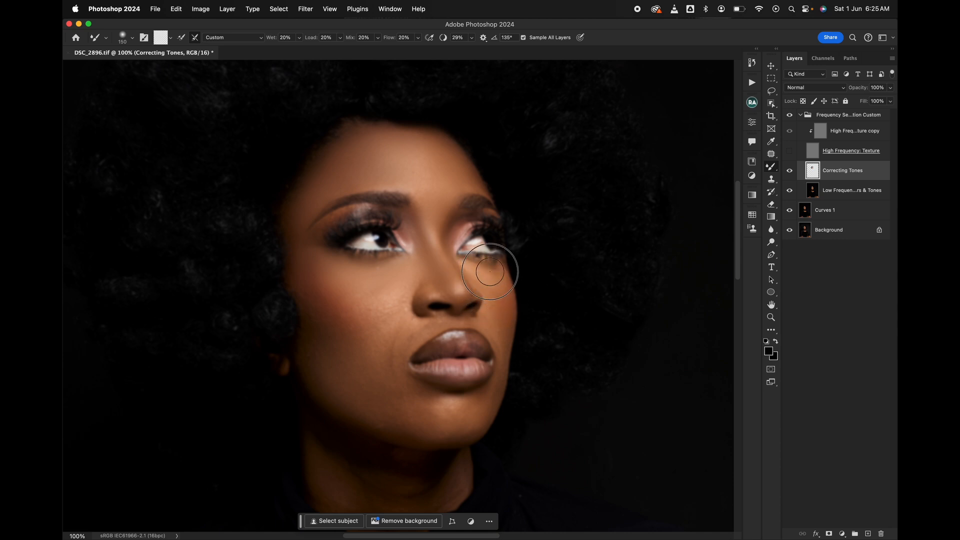
key("bracketleft")
mouse_move(493, 313)
left_mouse_down()
mouse_move(500, 330)
mouse_move(495, 323)
left_mouse_up()
mouse_move(423, 325)
left_mouse_down()
mouse_move(403, 326)
mouse_move(407, 318)
mouse_move(414, 330)
left_mouse_up()
Step: Smooth the image-left cheek from beside the nose out to the hairline with Mixer Brush sizes of 250 and 300
key("bracketright")
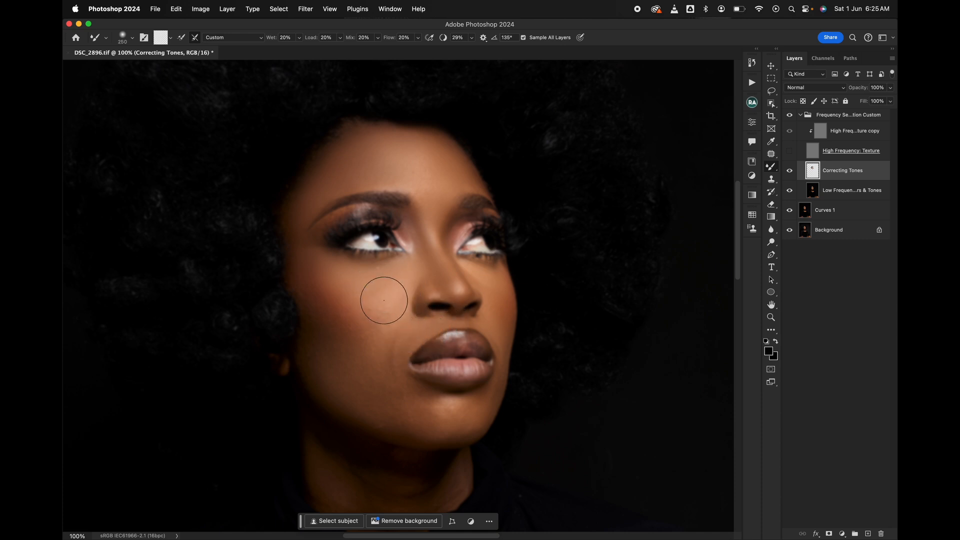
mouse_move(377, 298)
left_mouse_down()
mouse_move(382, 307)
mouse_move(369, 290)
mouse_move(387, 324)
left_mouse_up()
key("bracketright")
key("bracketright")
key("bracketleft")
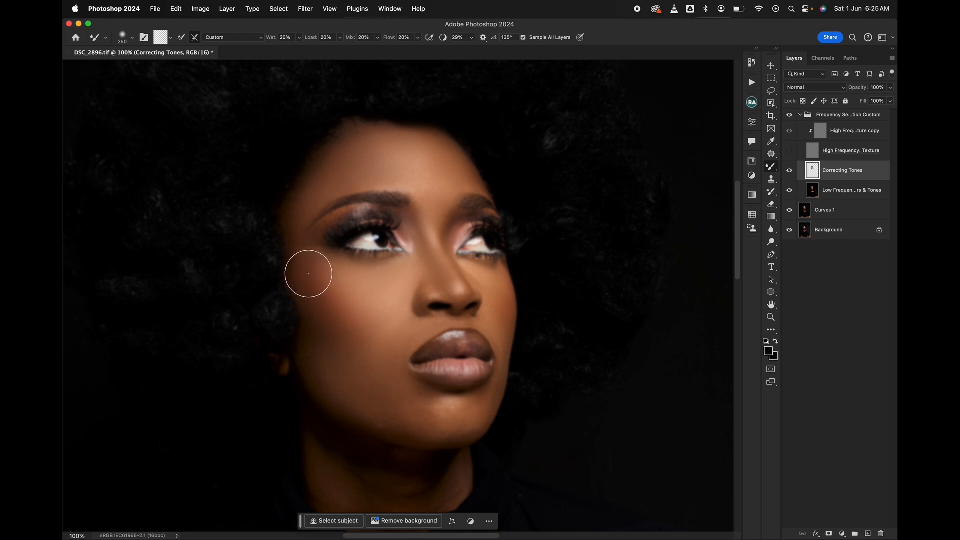
key("bracketright")
key("bracketright")
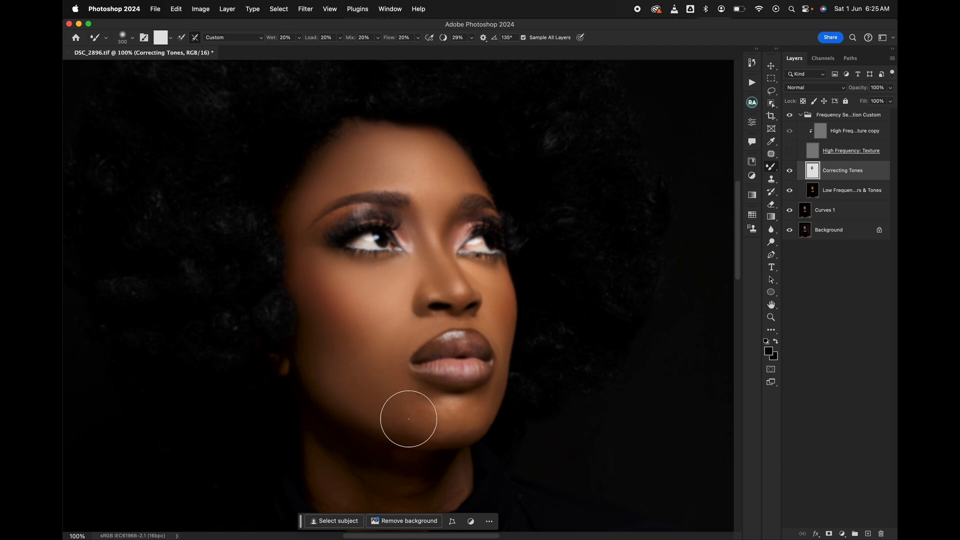
Step: Soften the uneven tones and highlight on the chin and jaw with the Mixer Brush at about 175 to 200 pixels
left_click_drag(418, 418, 385, 365)
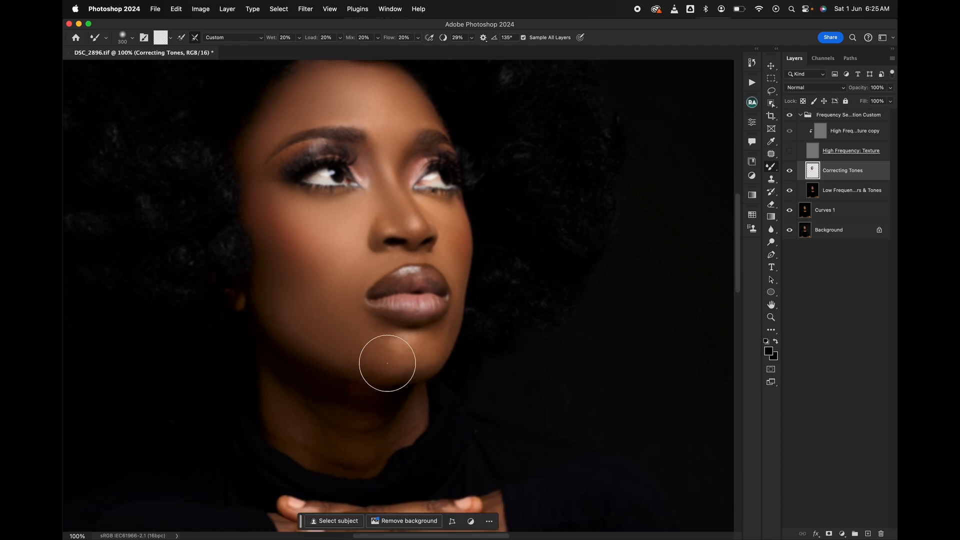
key("bracketleft")
key("bracketleft")
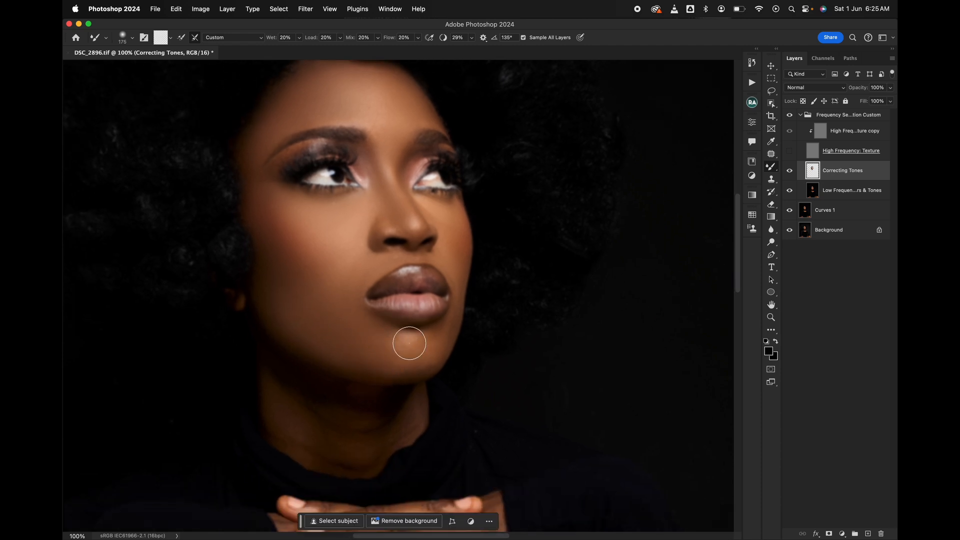
key("bracketleft")
key("bracketright")
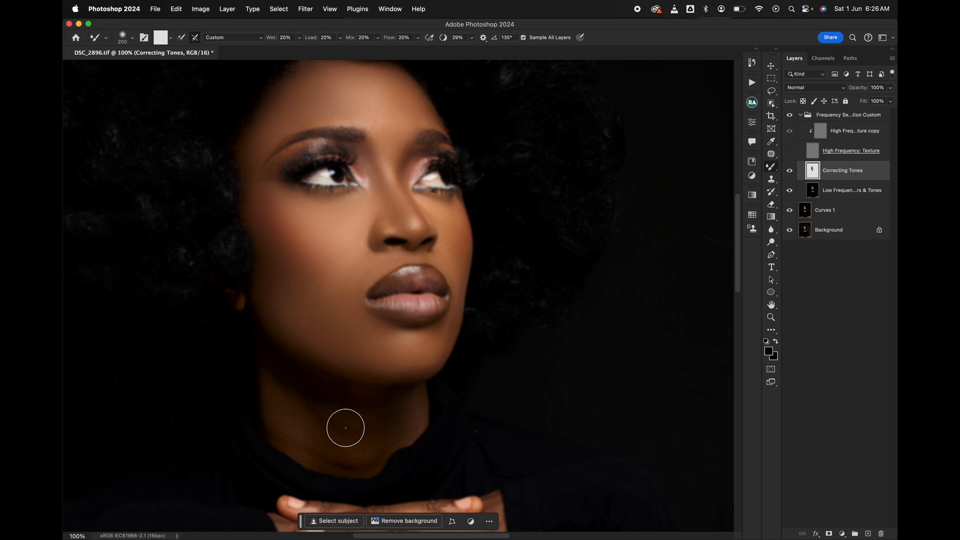
Step: Blend the creases and shadow tones on the neck below the jaw with Mixer Brush sizes between 150 and 200
key("bracketright")
key("bracketleft")
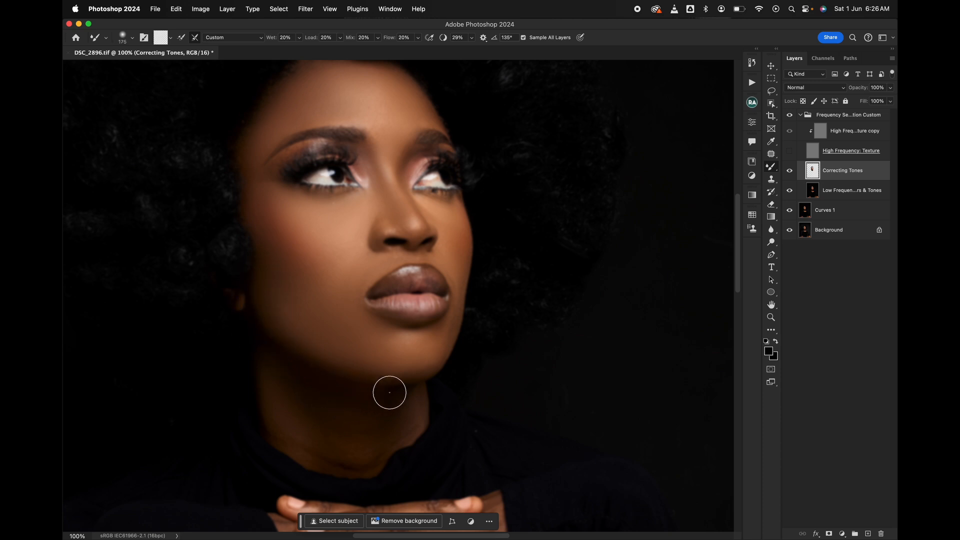
left_click_drag(376, 424, 382, 362)
key("bracketleft")
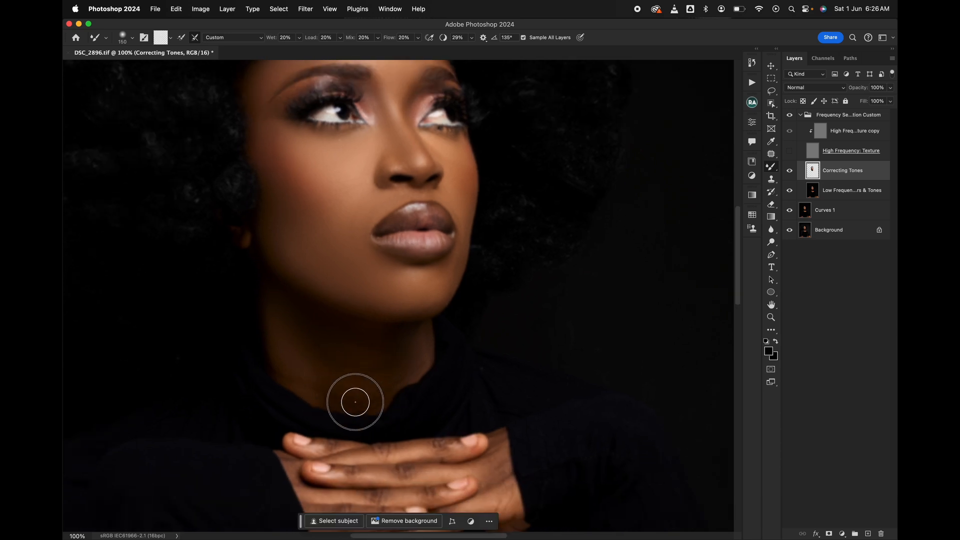
key("bracketright")
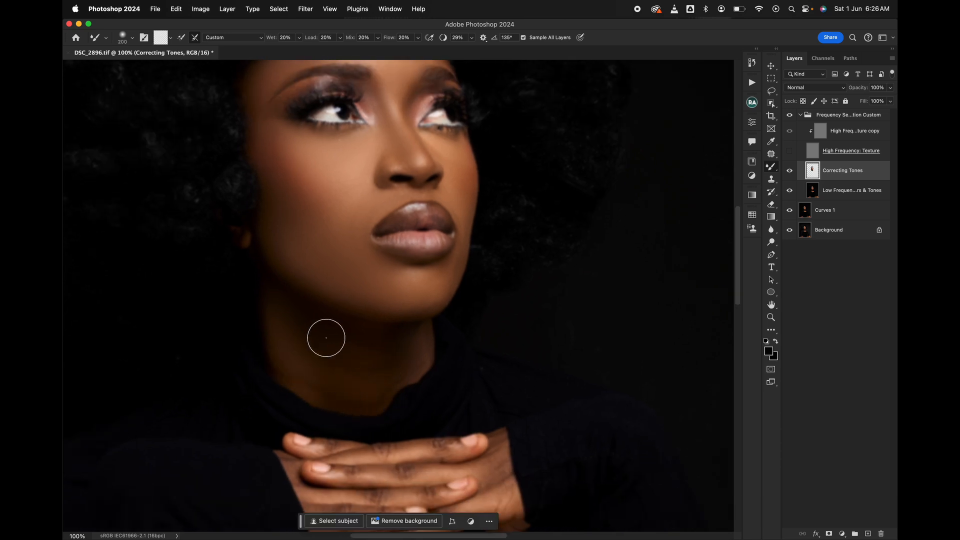
key("bracketleft")
key("bracketleft")
Step: Smooth the dark knuckles and fingers of the clasped hands with Mixer Brush sizes of 100 and 125
scroll(415, 359, "down", 8)
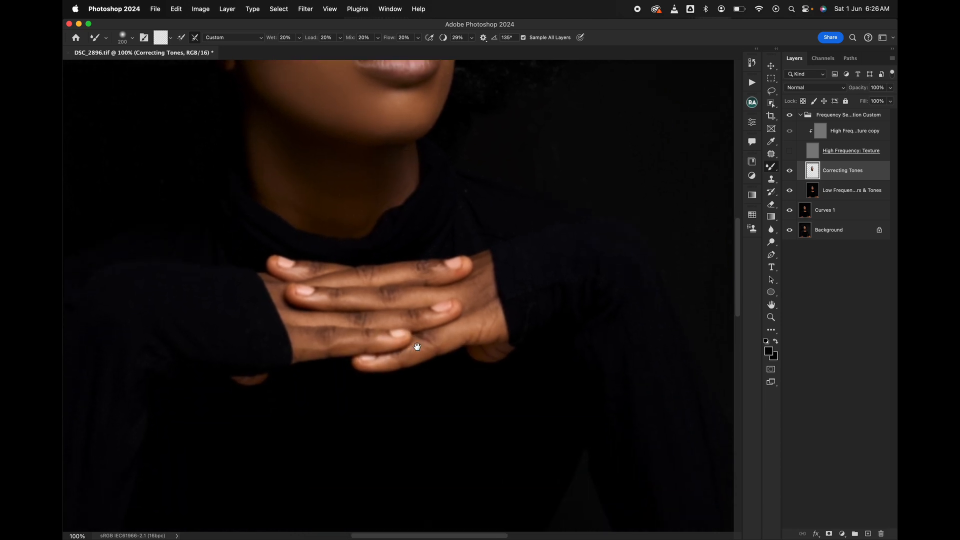
key("bracketleft")
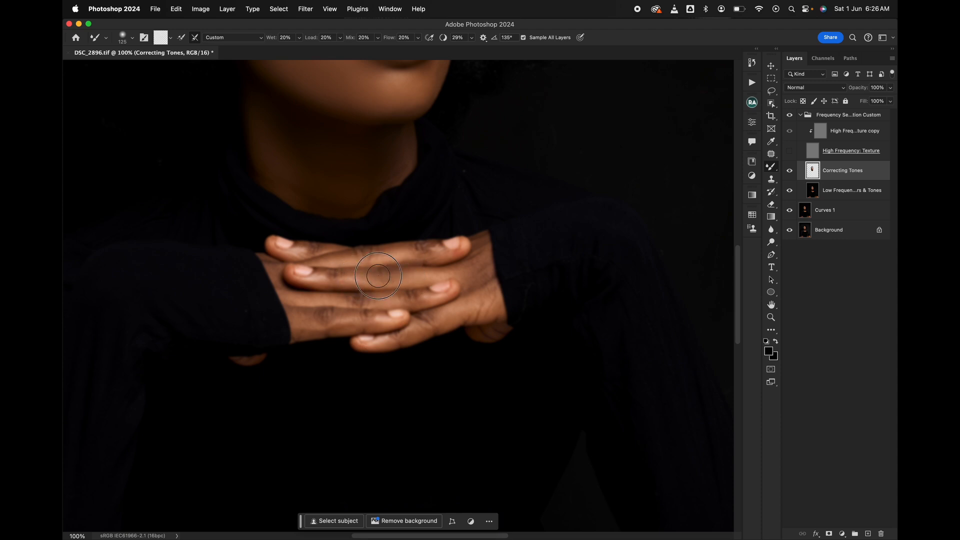
left_click_drag(337, 276, 329, 277)
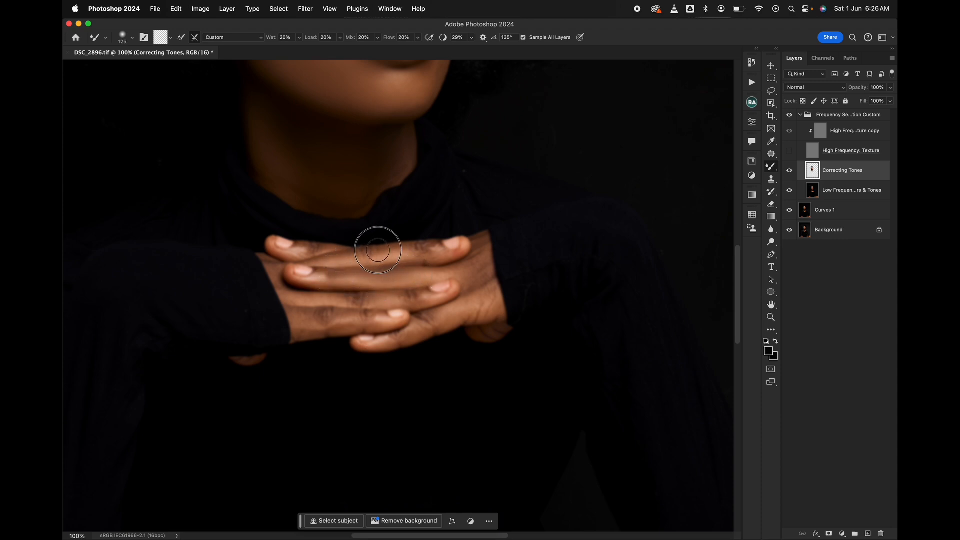
key("bracketleft")
left_click_drag(394, 249, 422, 254)
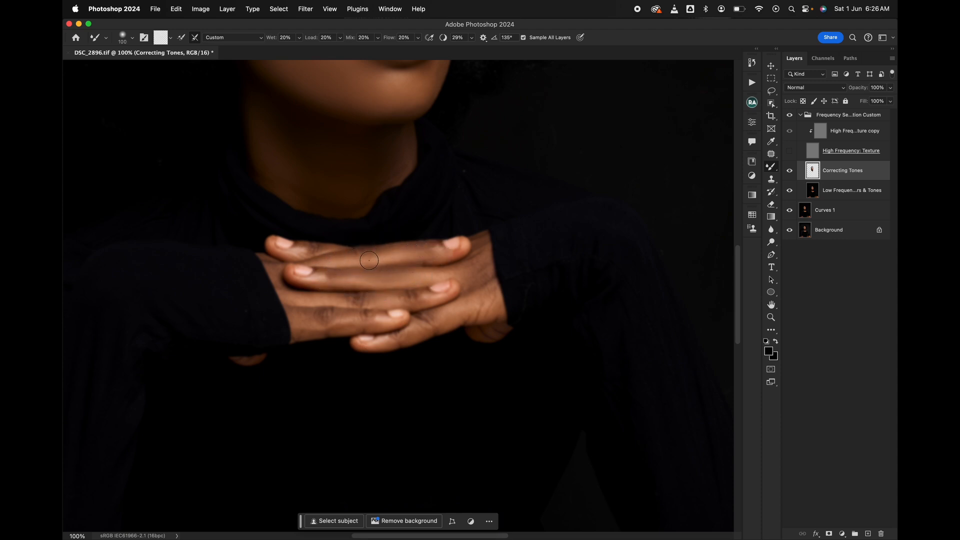
key("bracketright")
key("bracketleft")
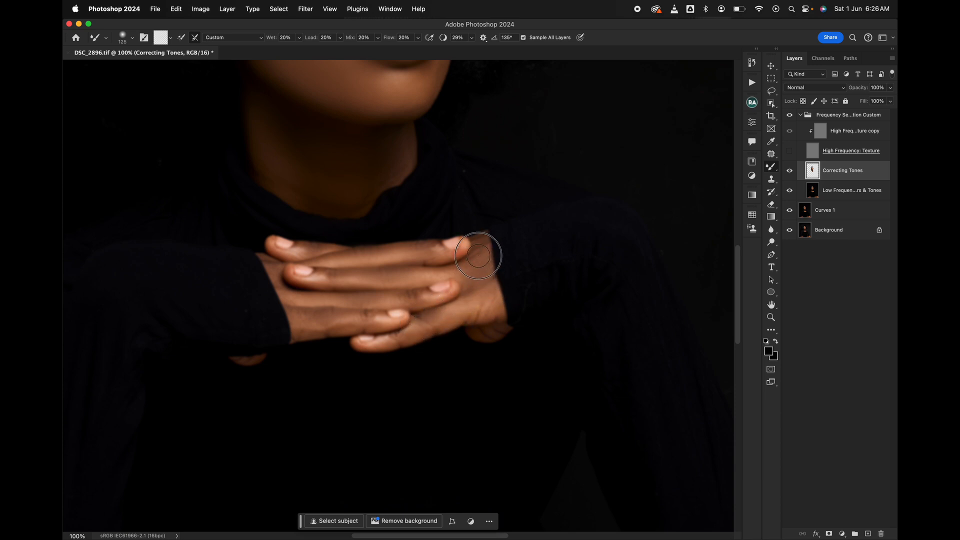
Step: Even out the skin on the image-left thigh and knee with Mixer Brush sizes of about 250 to 300
mouse_move(478, 253)
left_mouse_down()
mouse_move(453, 177)
mouse_move(449, 90)
left_mouse_up()
mouse_move(380, 357)
left_mouse_down()
mouse_move(398, 217)
mouse_move(450, 65)
left_mouse_up()
mouse_move(345, 304)
left_mouse_down()
mouse_move(429, 310)
mouse_move(486, 333)
left_mouse_up()
key("bracketright")
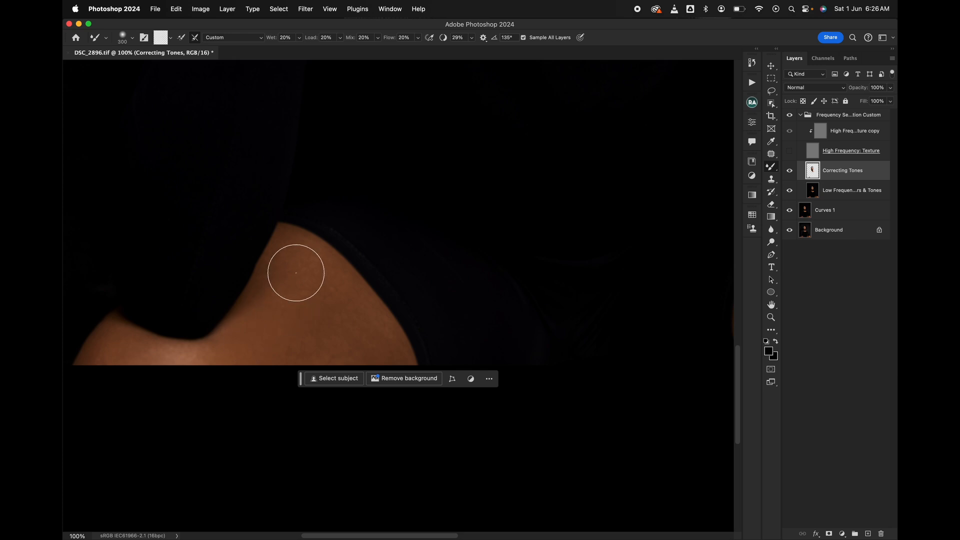
key("bracketright")
key("bracketleft")
left_click_drag(182, 366, 219, 346)
key("bracketright")
key("bracketright")
key("bracketright")
key("bracketleft")
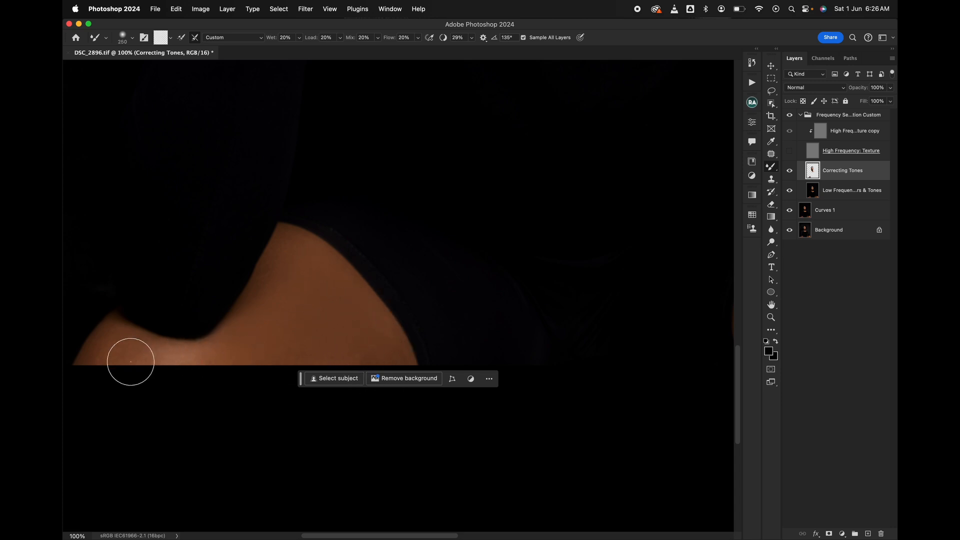
Step: Blend away the blotches and dark spots on the image-right leg with Mixer Brush sizes up to 500
left_click_drag(461, 291, 448, 290)
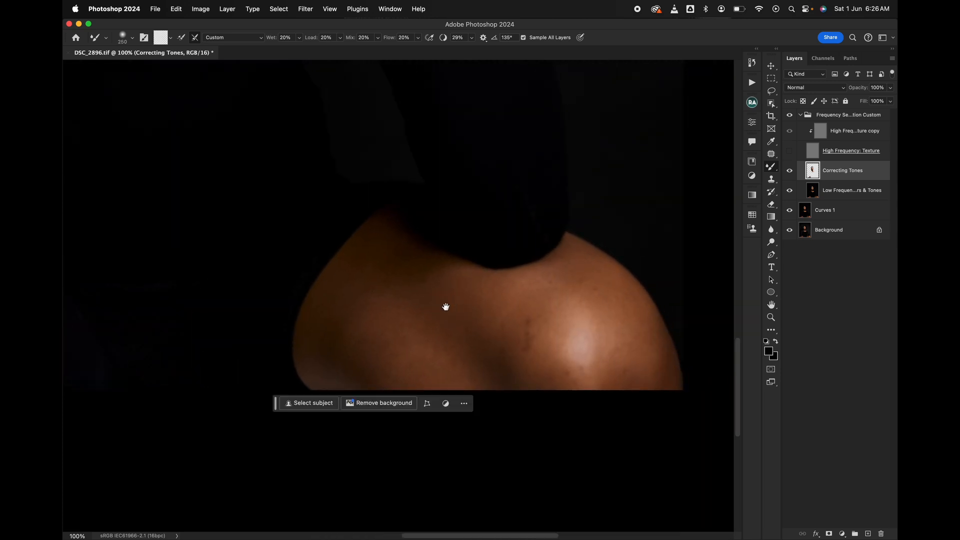
key("bracketright")
key("bracketright")
mouse_move(367, 342)
left_mouse_down()
mouse_move(369, 293)
mouse_move(361, 317)
mouse_move(389, 280)
mouse_move(390, 257)
left_mouse_up()
key("bracketleft")
key("bracketright")
key("bracketright")
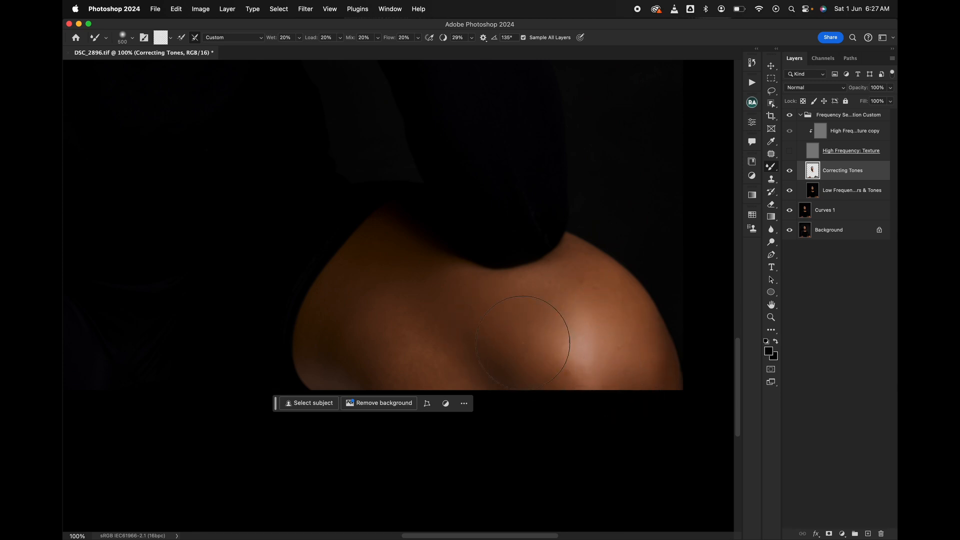
Step: Smooth the lower middle of the image-right leg and the knee's highlight, ending with a 500-pixel Mixer Brush
key("bracketleft")
key("bracketleft")
key("bracketleft")
key("bracketleft")
key("bracketright")
key("bracketright")
key("bracketright")
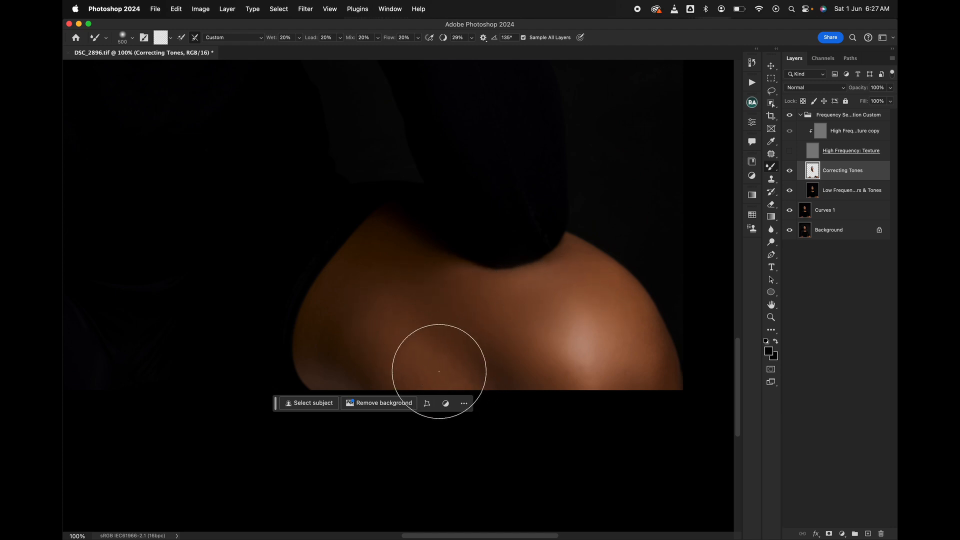
Step: Refine the shadow-to-highlight transitions on the image-right thigh and knee with Mixer Brush sizes between 250 and 500
key("bracketleft")
key("bracketleft")
key("bracketleft")
key("bracketleft")
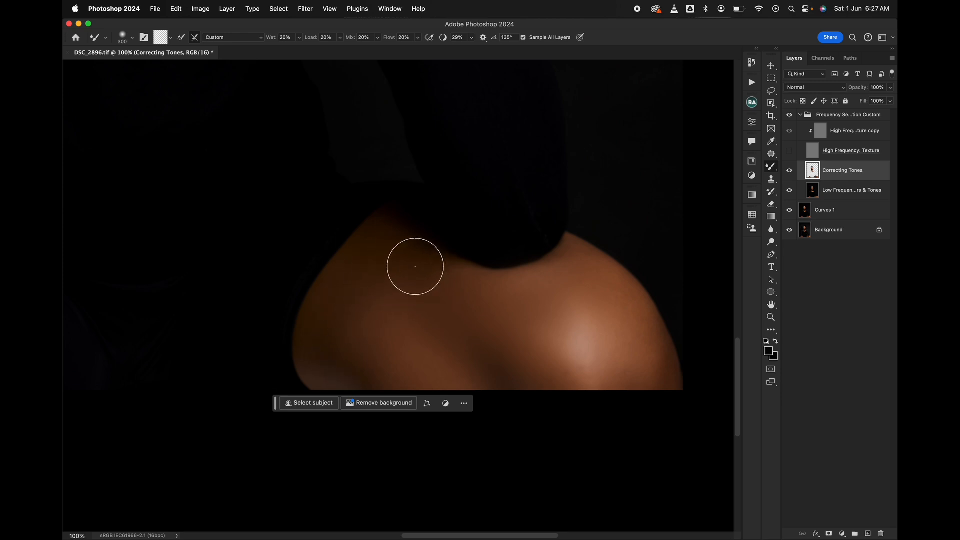
key("bracketleft")
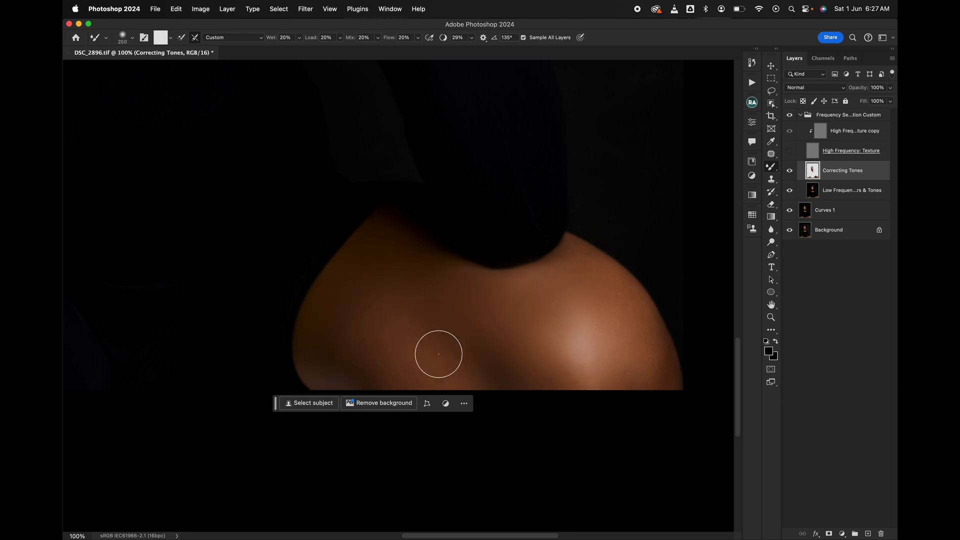
scroll(518, 358, "up", 3)
key("bracketright")
key("bracketright")
key("bracketright")
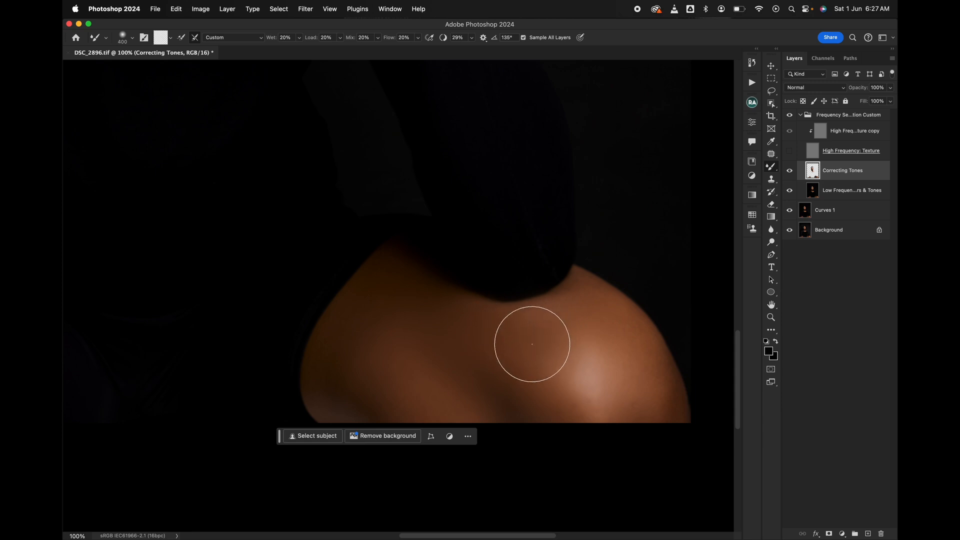
key("bracketright")
key("bracketright")
Step: Turn both High Frequency texture layers back on, select the texture copy, and view the whole portrait
scroll(604, 362, "up", 15)
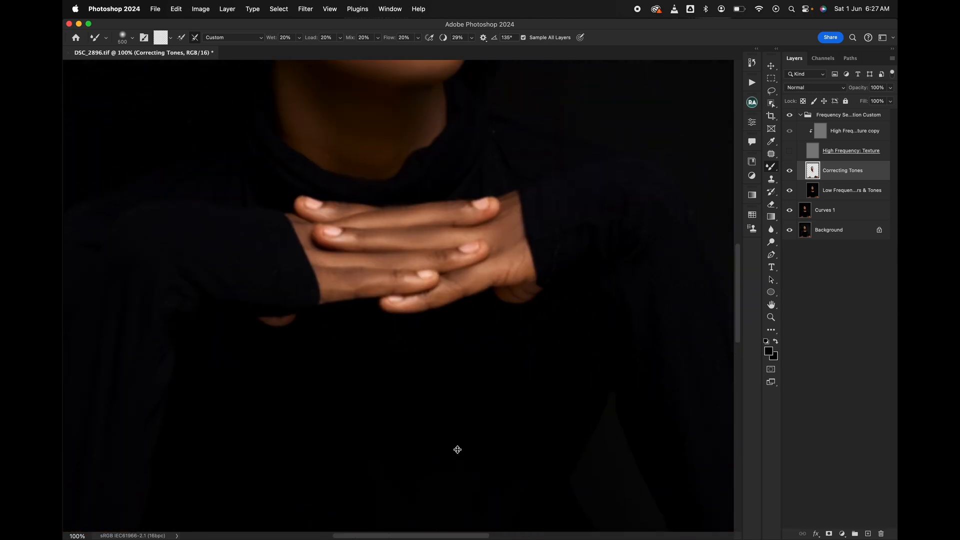
scroll(458, 450, "up", 10)
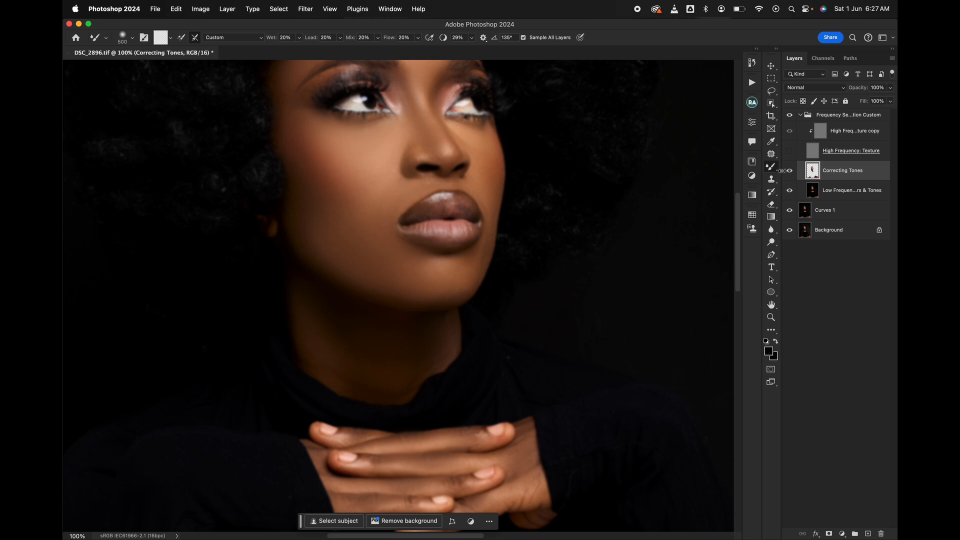
left_click(820, 131)
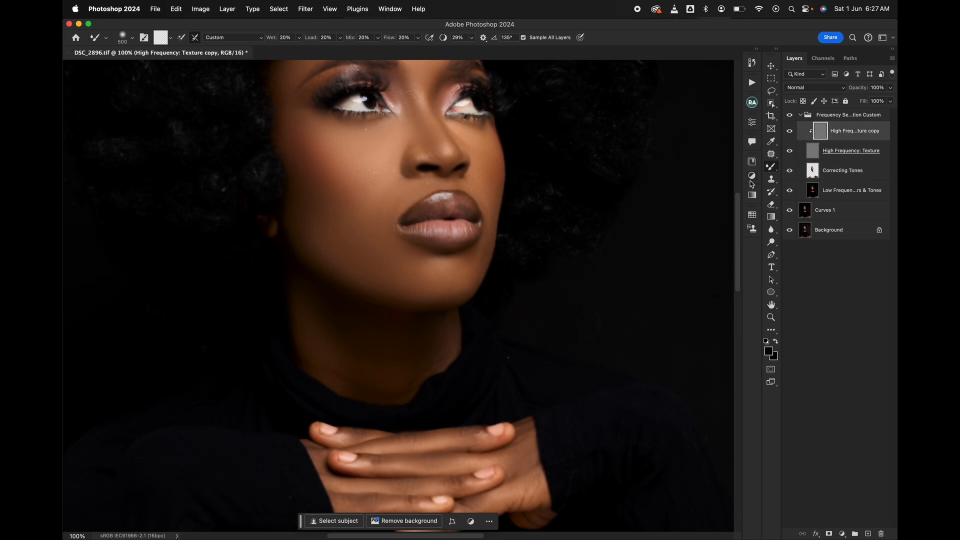
key("super+minus")
key("super+minus")
key("super+minus")
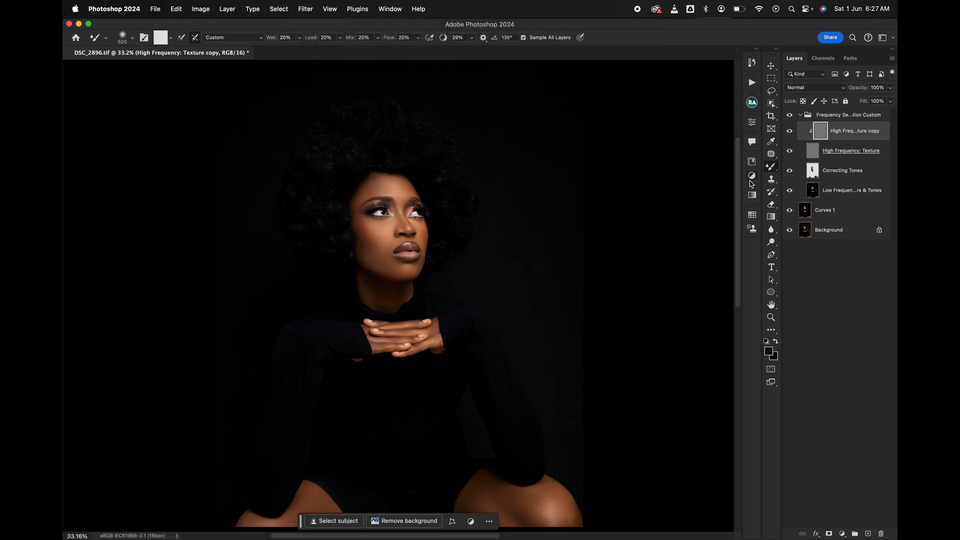
Step: Duplicate the High Frequency: Texture copy layer and set the duplicate to Vivid Light at 84% opacity
key("super+minus")
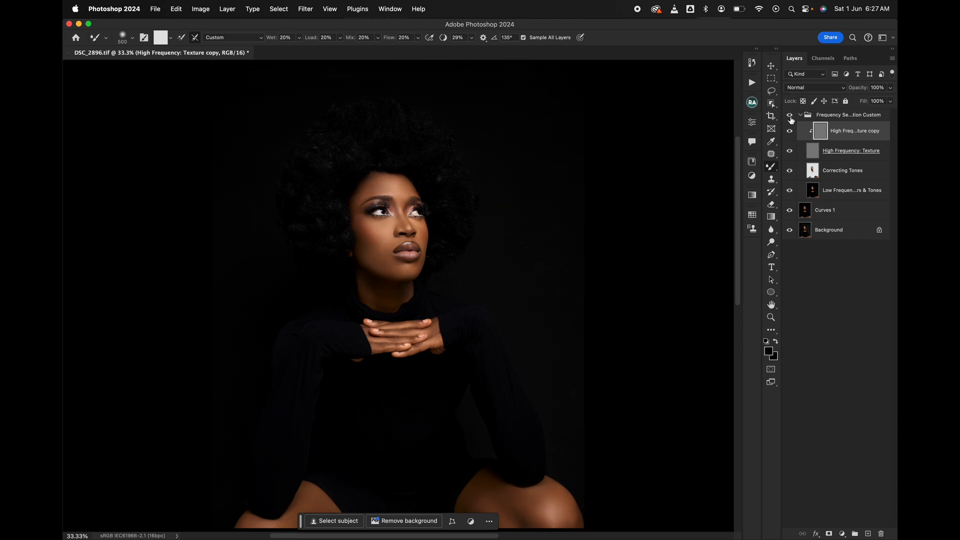
left_click(753, 83)
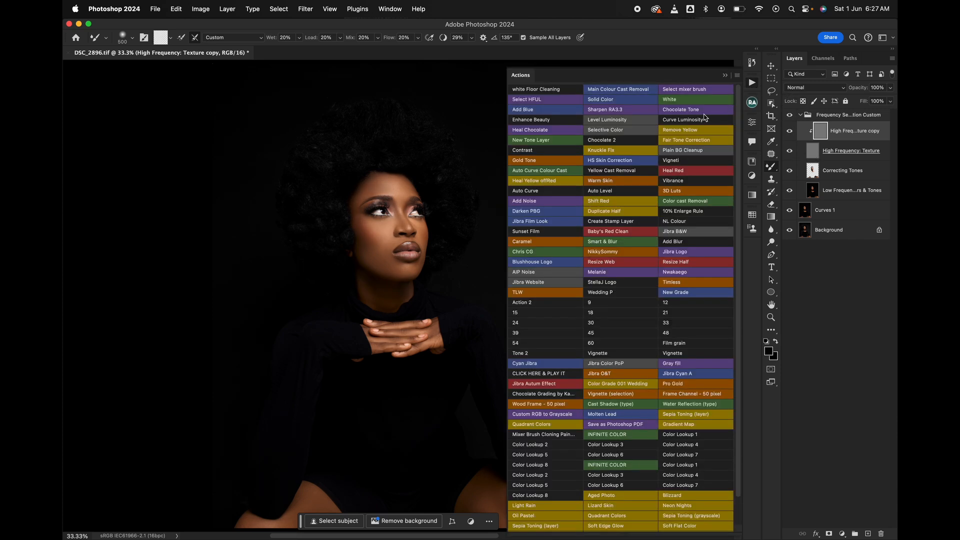
key("super+equal")
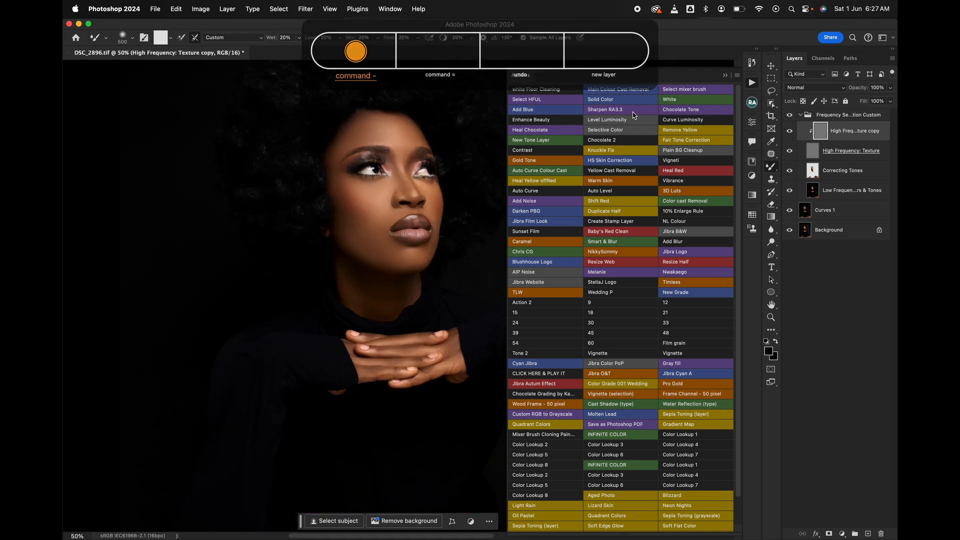
key("super+j")
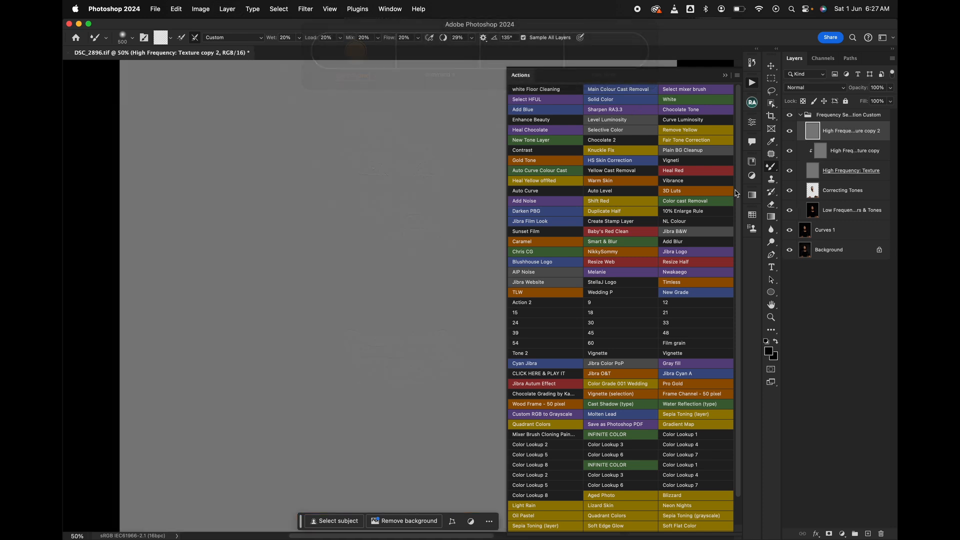
left_click(801, 89)
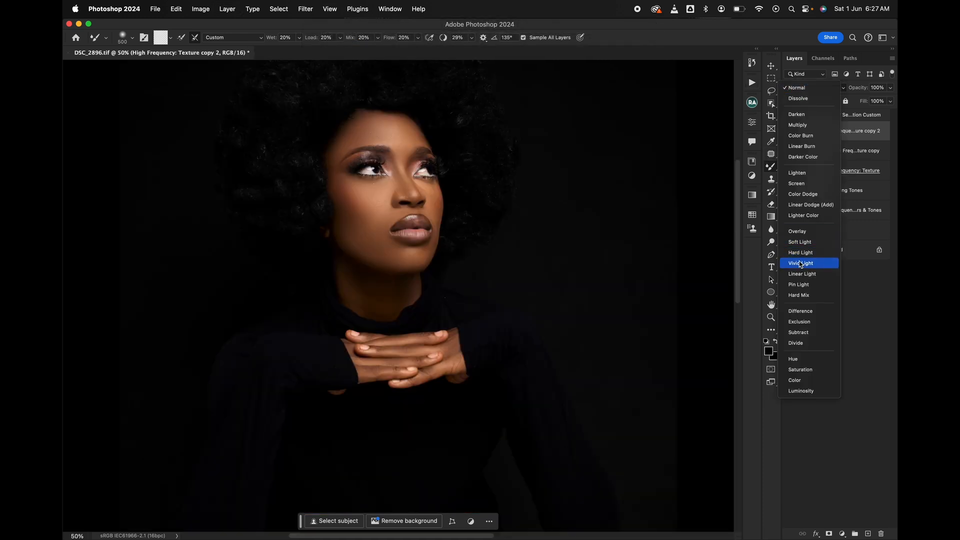
left_click(802, 264)
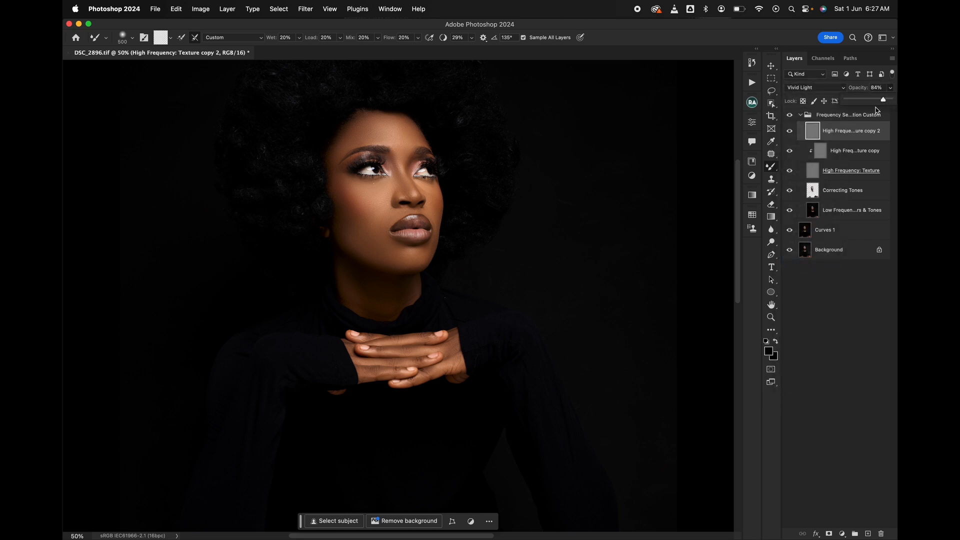
Step: Duplicate the Vivid Light texture layer once more and group the two, comparing the face with the group off and on
key("super+equal")
key("super+equal")
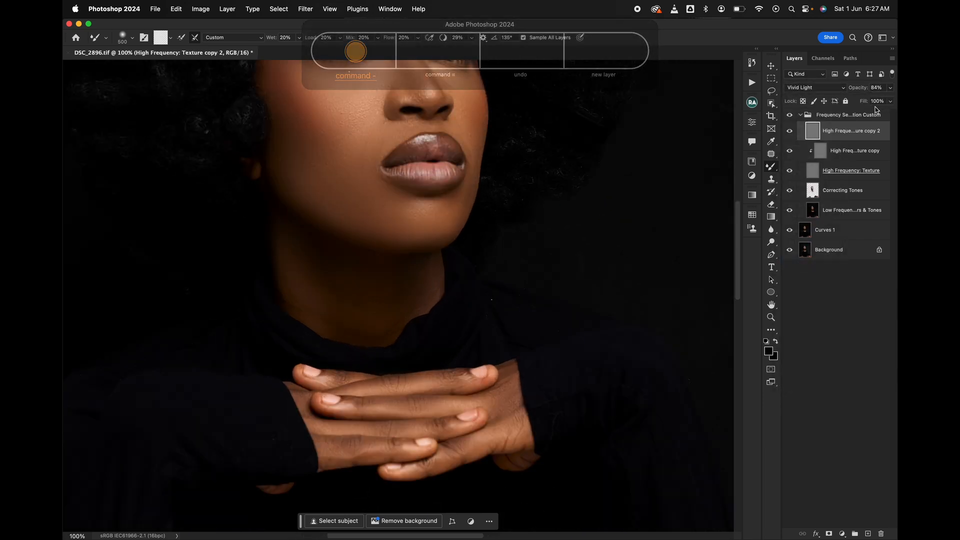
key("v")
scroll(536, 301, "up", 5)
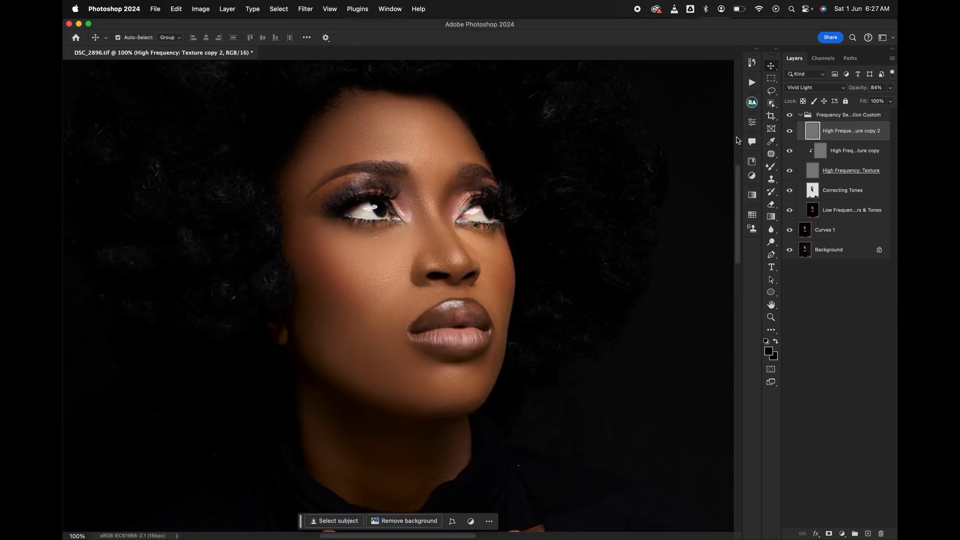
key("super+j")
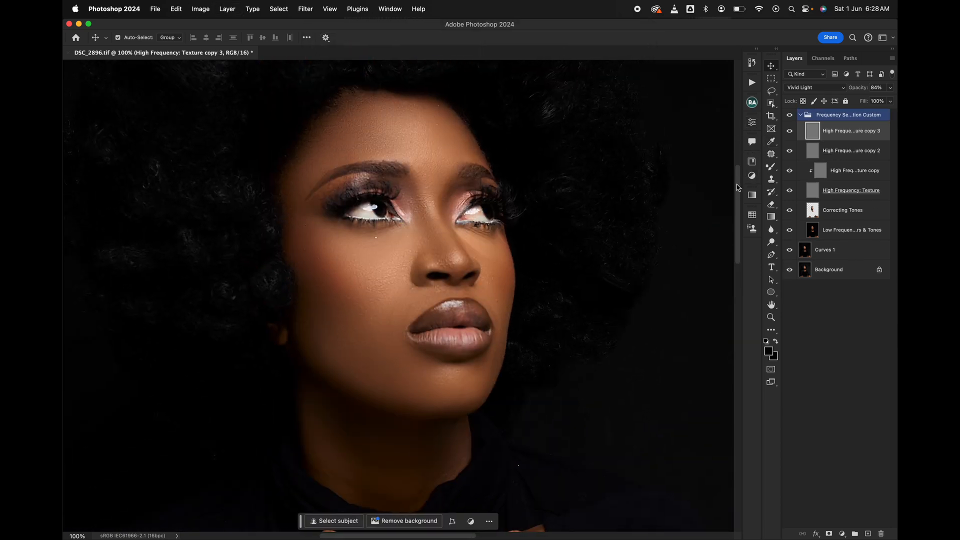
left_click_drag(804, 129, 838, 151)
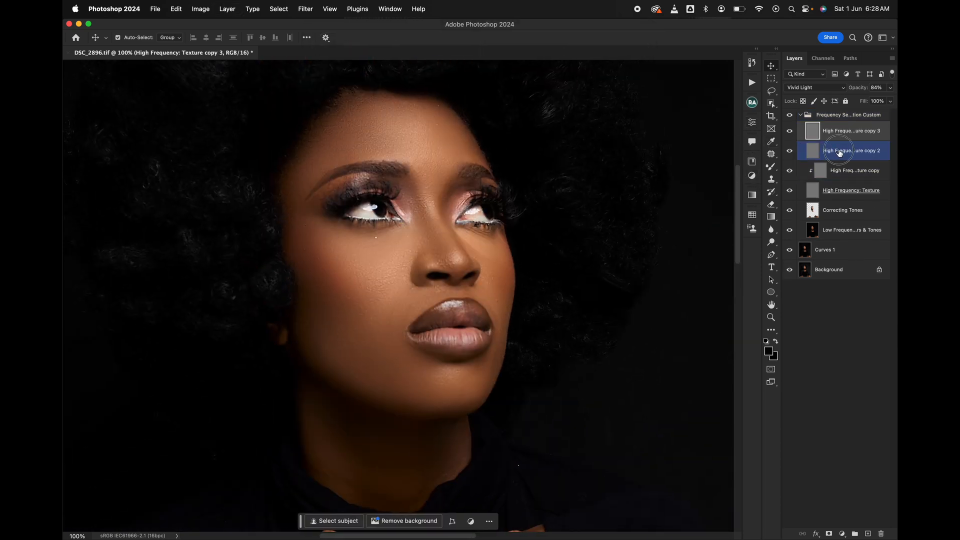
left_click(840, 152, "shift")
key("super+g")
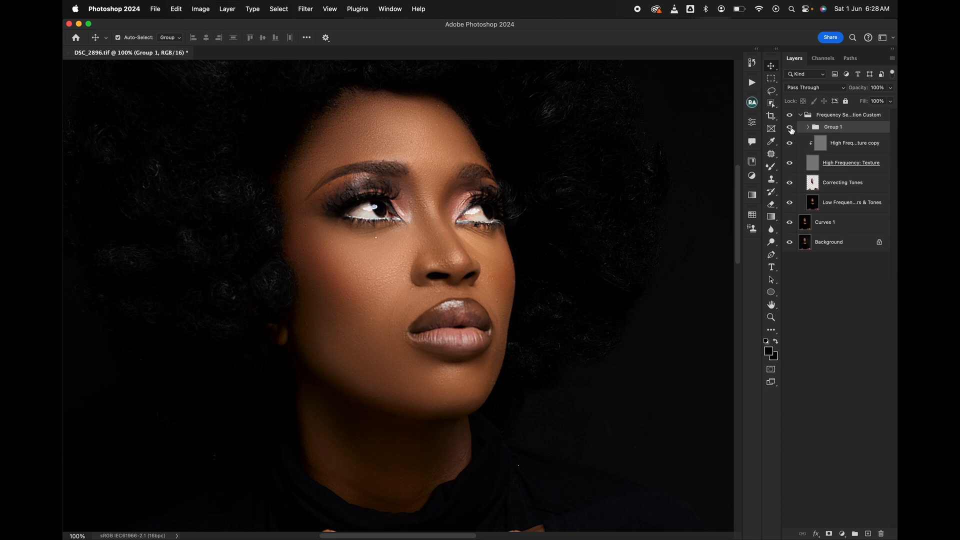
left_click(791, 129)
left_click(791, 127)
Step: Add a strongly brightening Curves adjustment above the texture group and invert its mask to black
left_click(753, 83)
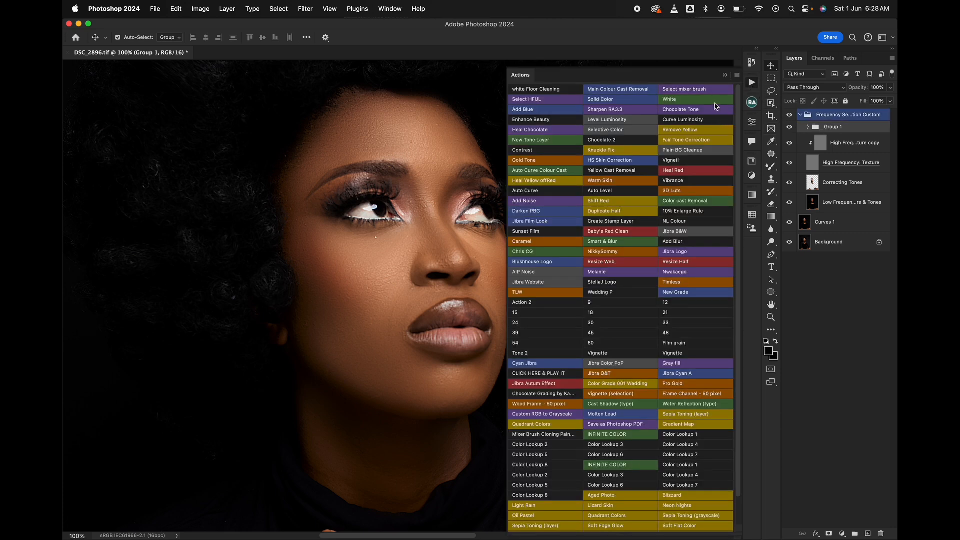
left_click(878, 528)
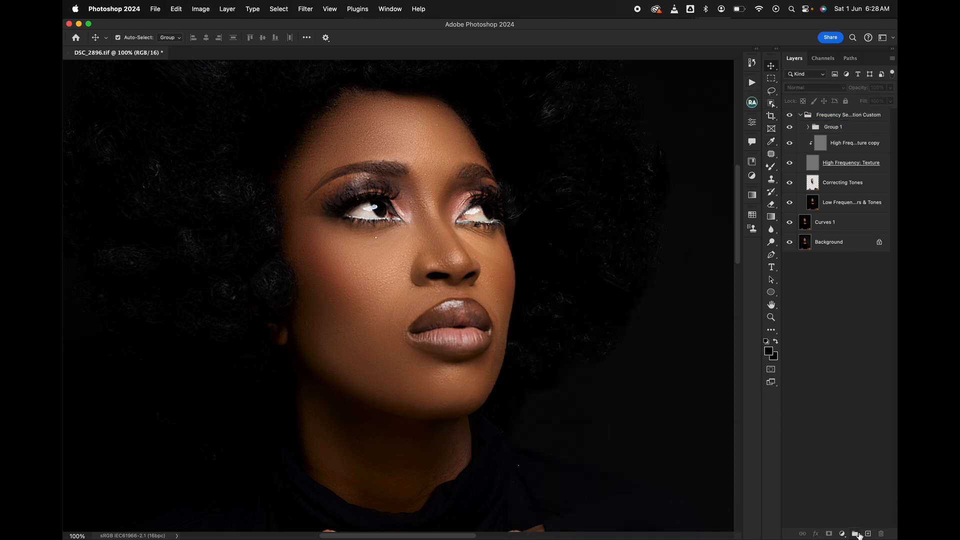
left_click(843, 534)
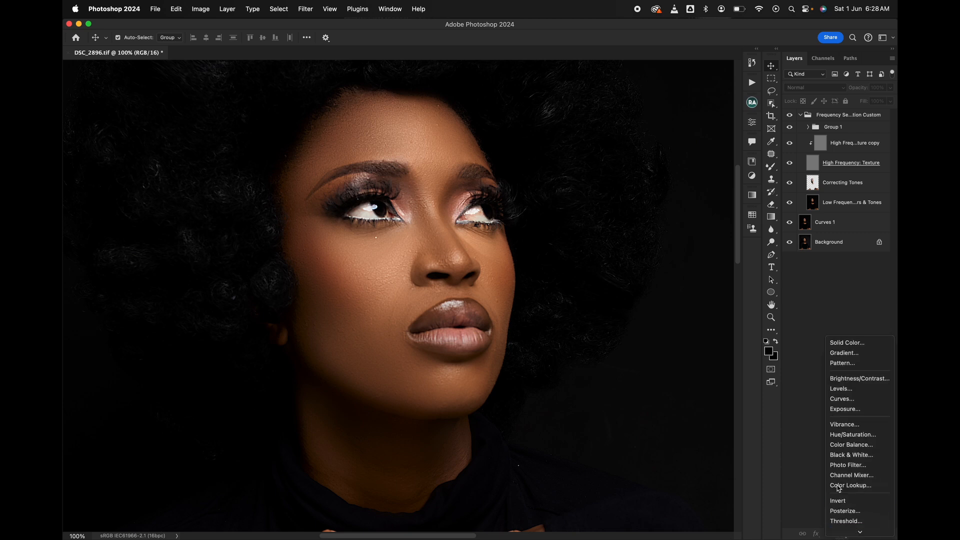
left_click(845, 399)
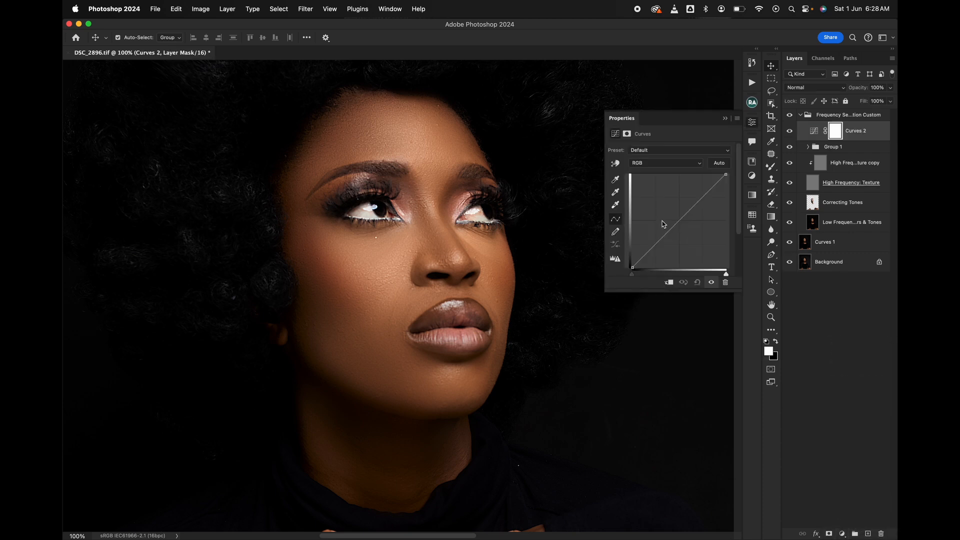
mouse_move(662, 224)
left_mouse_down()
mouse_move(669, 204)
mouse_move(661, 205)
left_mouse_up()
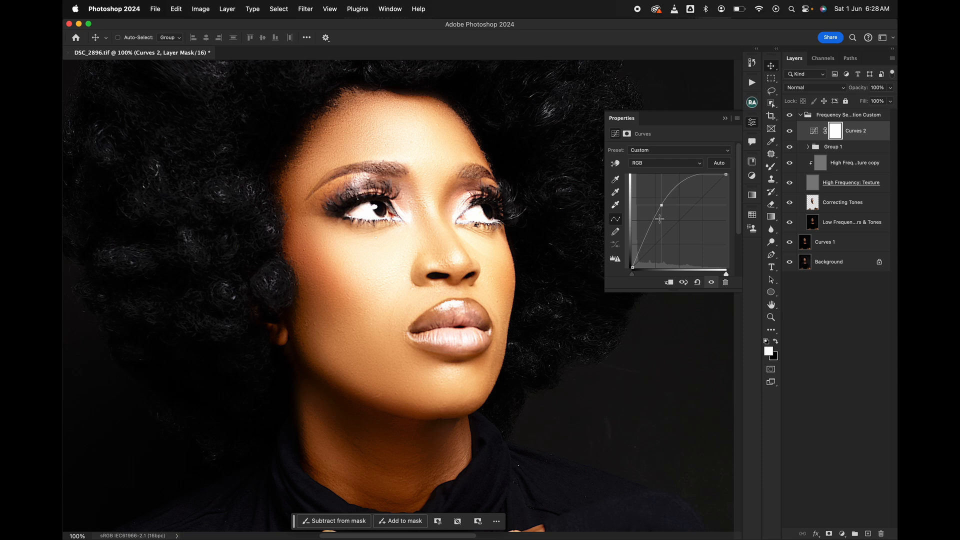
key("super+i")
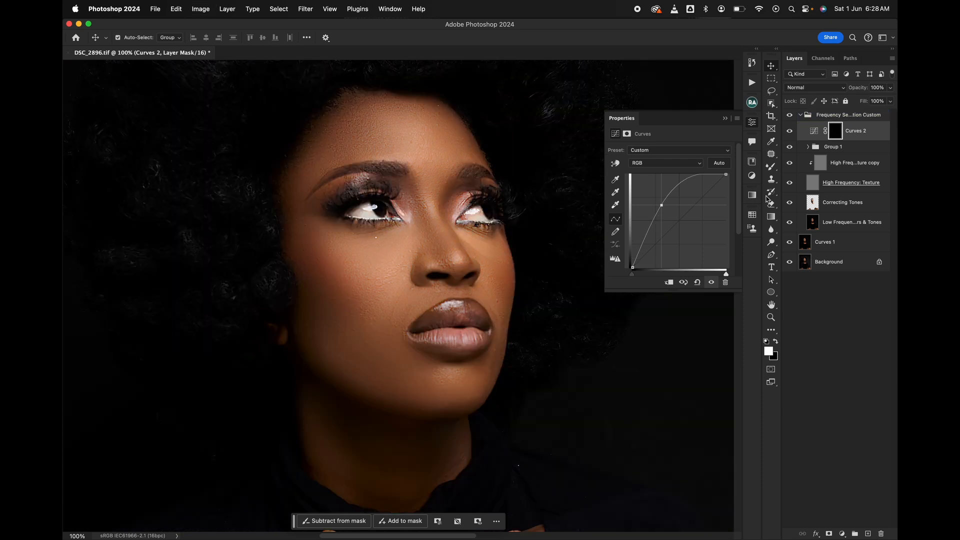
Step: Clip a Hue/Saturation adjustment to the brightening Curves layer and set its Saturation to -100
left_click(843, 534)
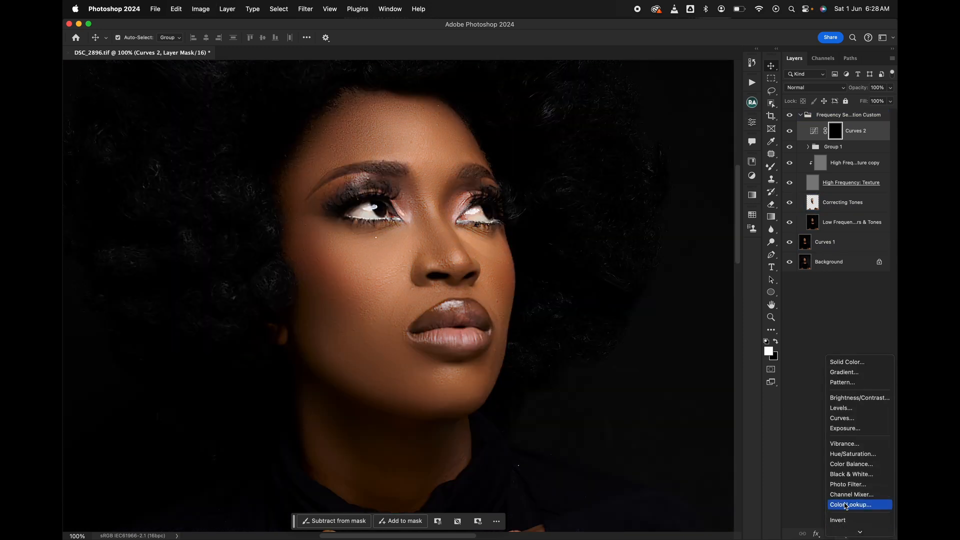
left_click(774, 441)
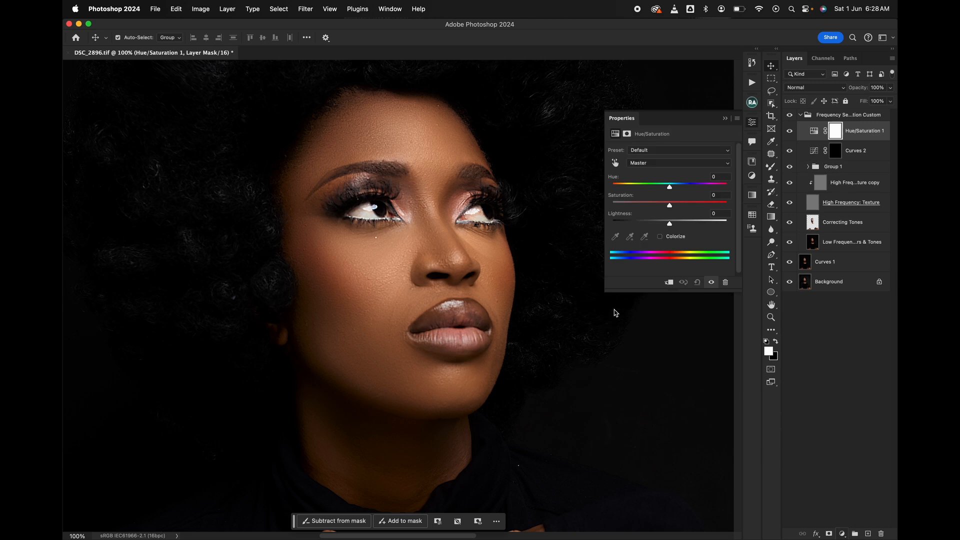
left_click(667, 283)
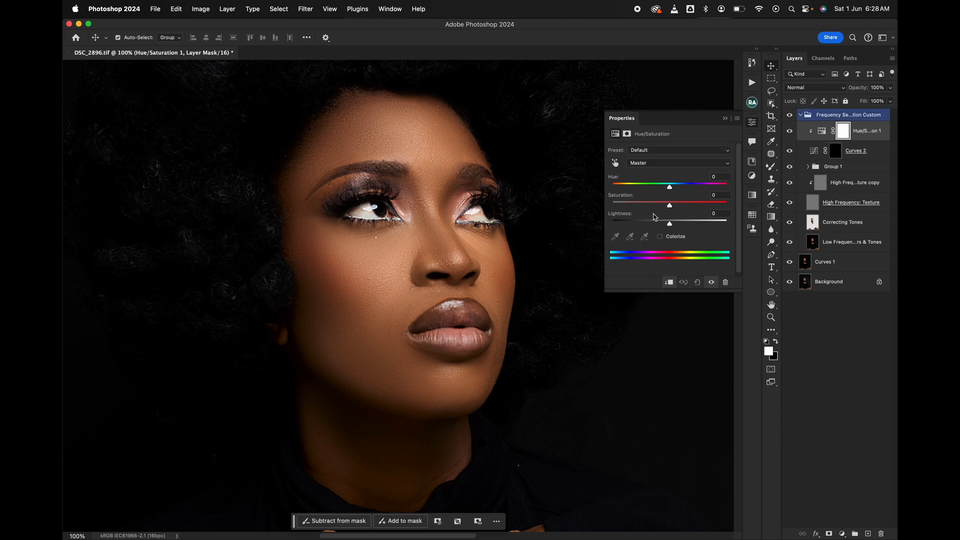
left_click_drag(639, 207, 620, 208)
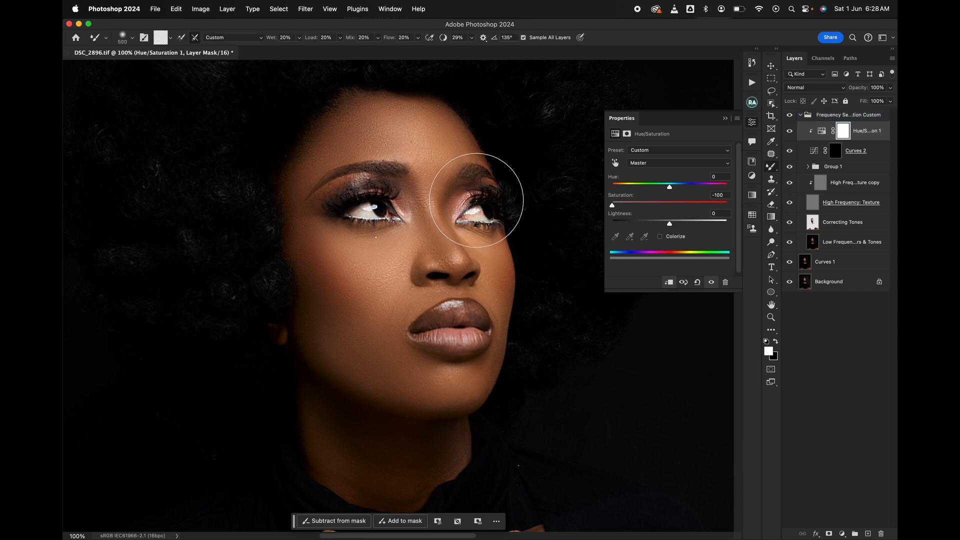
Step: Brighten both eyes by painting white on the Curves 2 mask with a soft 80 to 90-pixel brush at 10% flow
key("shift+b")
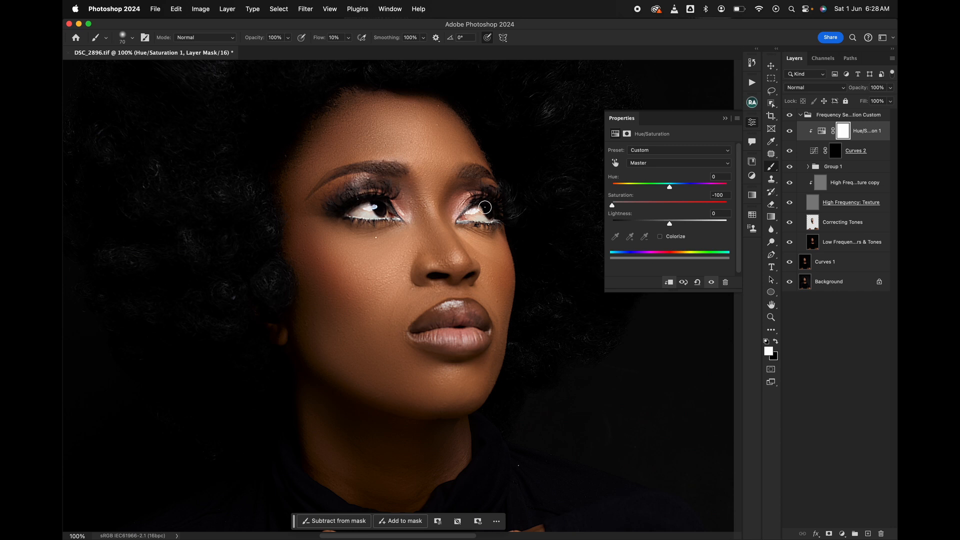
left_click(479, 210)
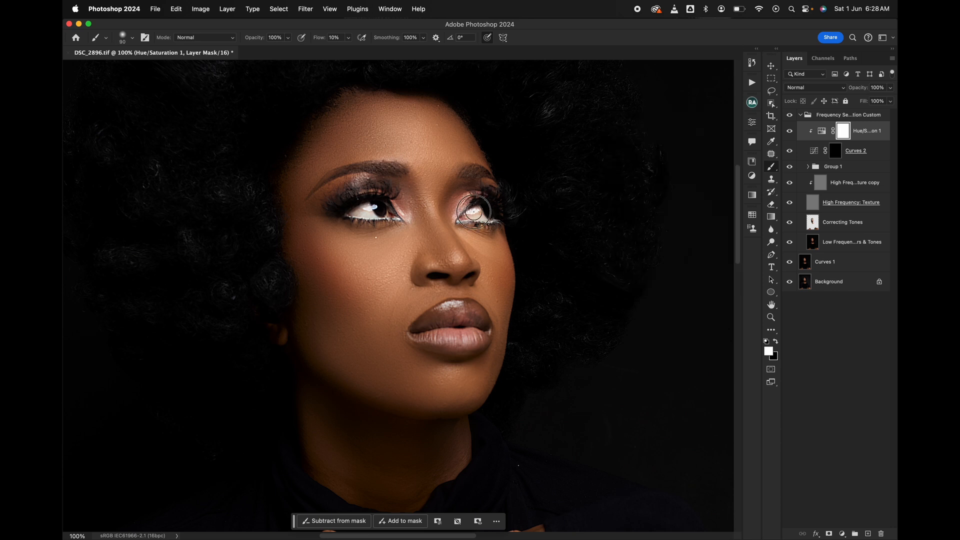
mouse_move(472, 214)
left_mouse_down()
mouse_move(493, 220)
mouse_move(483, 207)
left_mouse_up()
left_click(830, 150)
key("bracketleft")
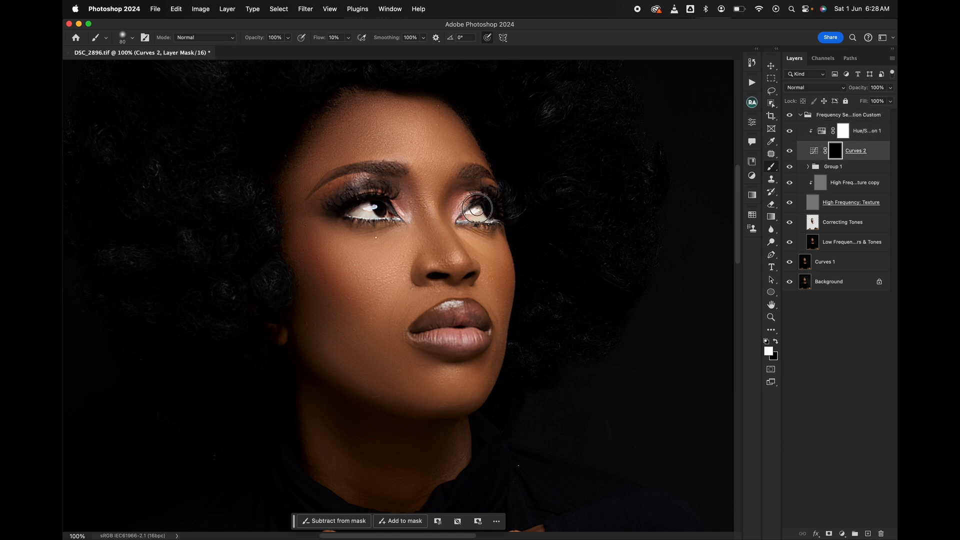
left_click_drag(478, 215, 481, 215)
key("bracketright")
mouse_move(375, 213)
left_mouse_down()
mouse_move(358, 207)
mouse_move(388, 212)
left_mouse_up()
Step: Run the Add Blue and Level Luminosity actions at the top of the Frequency Separation Custom group
key("super+minus")
key("super+minus")
key("super+minus")
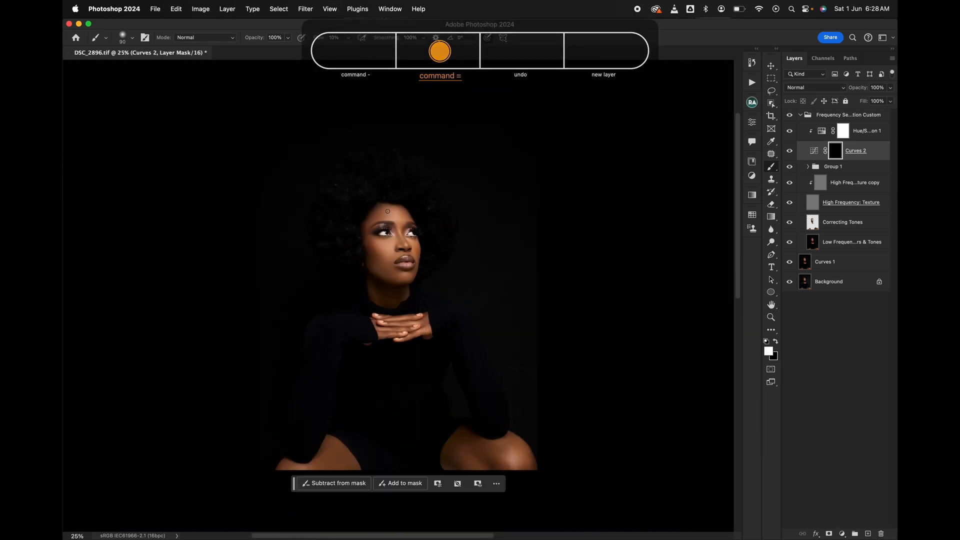
key("v")
left_click(833, 116)
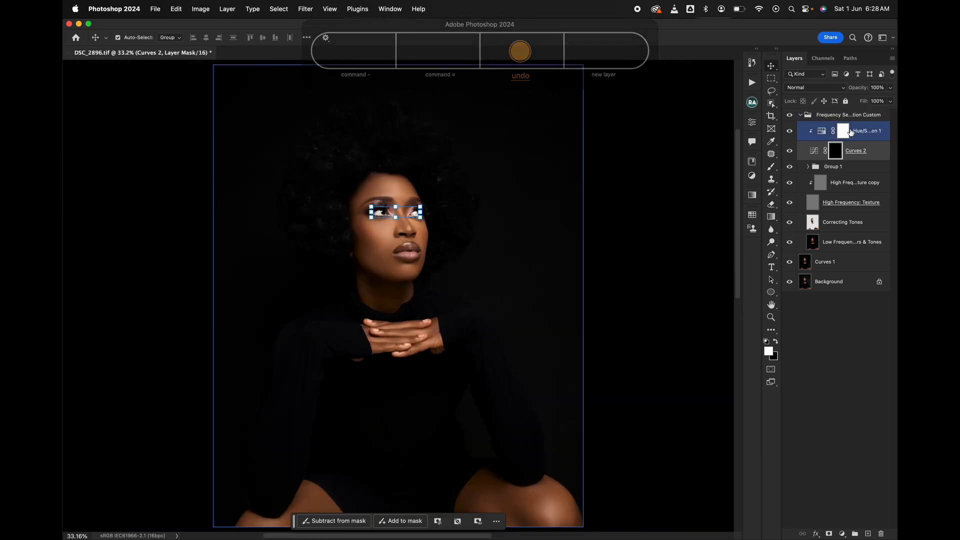
left_click(752, 82)
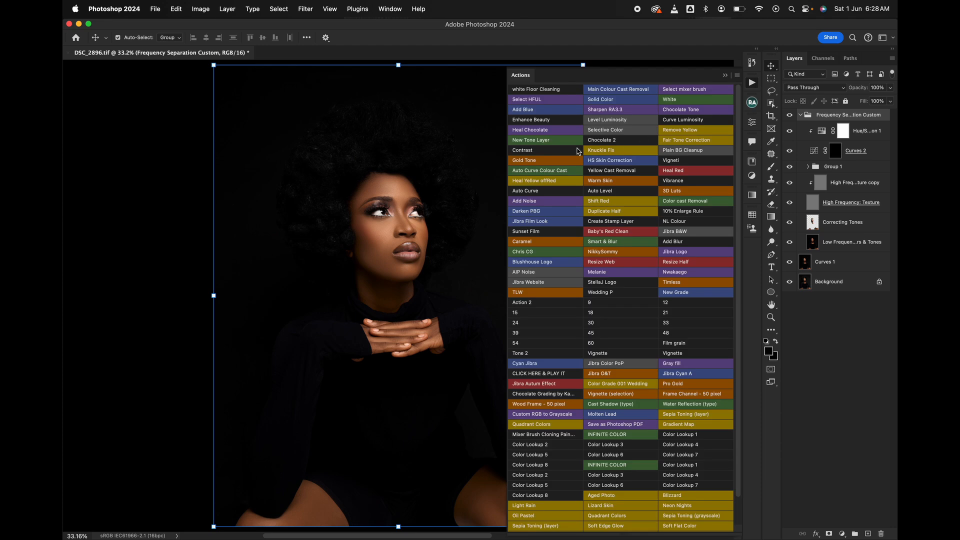
left_click(553, 111)
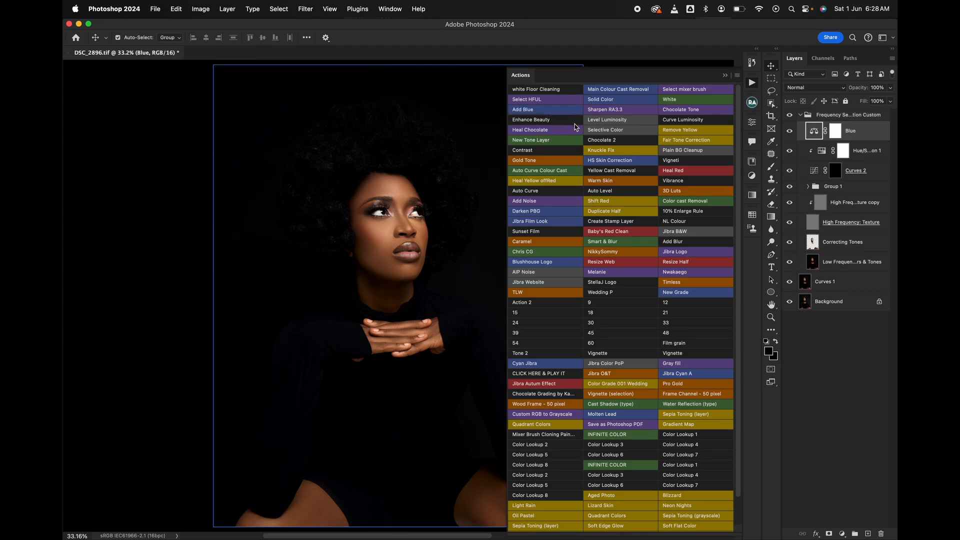
left_click(618, 120)
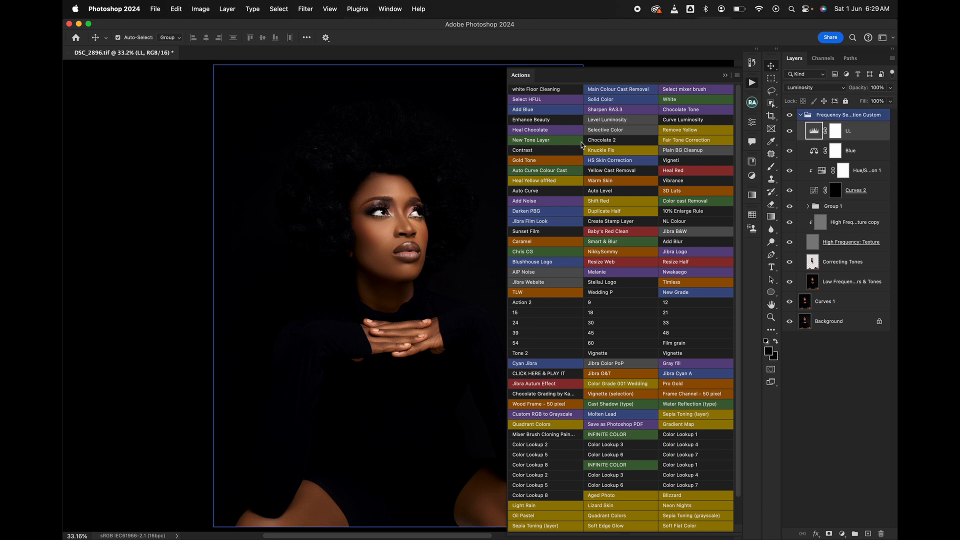
Step: Merge all the layers and the frequency separation group into the Background, and save the file
left_click(859, 114)
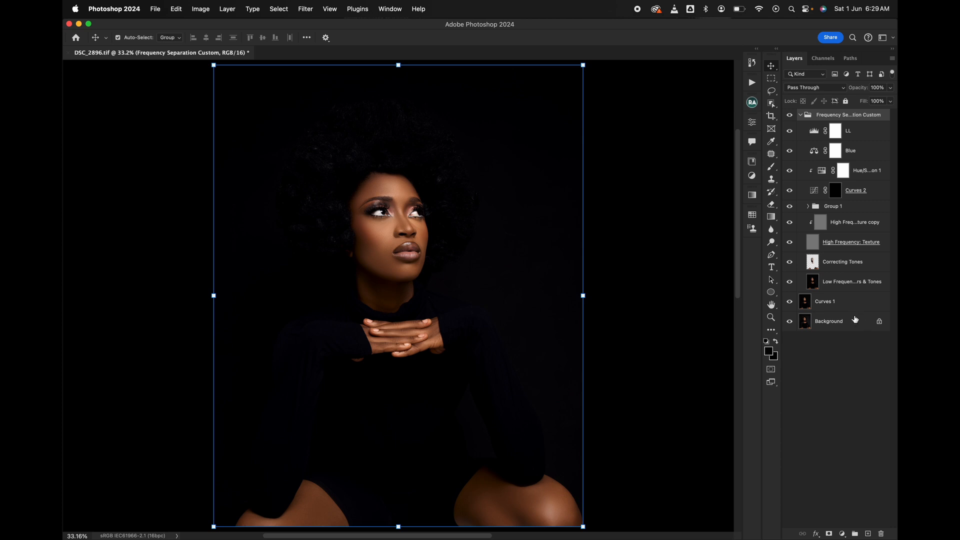
left_click(848, 329, "shift")
key("super+e")
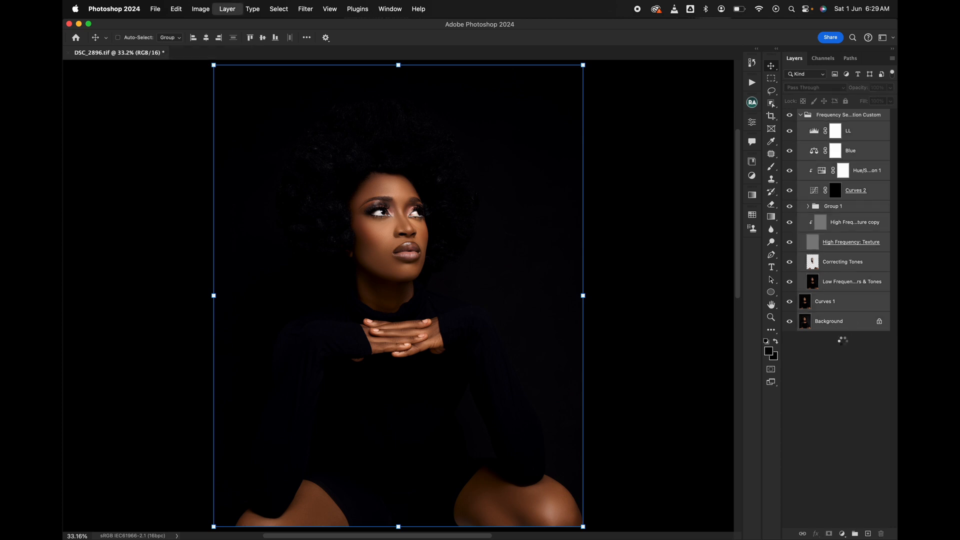
key("super+s")
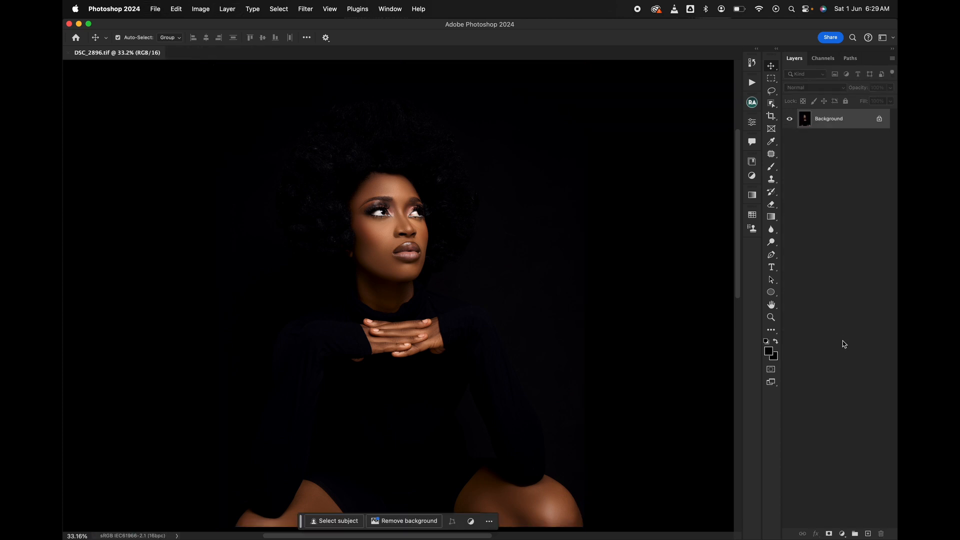